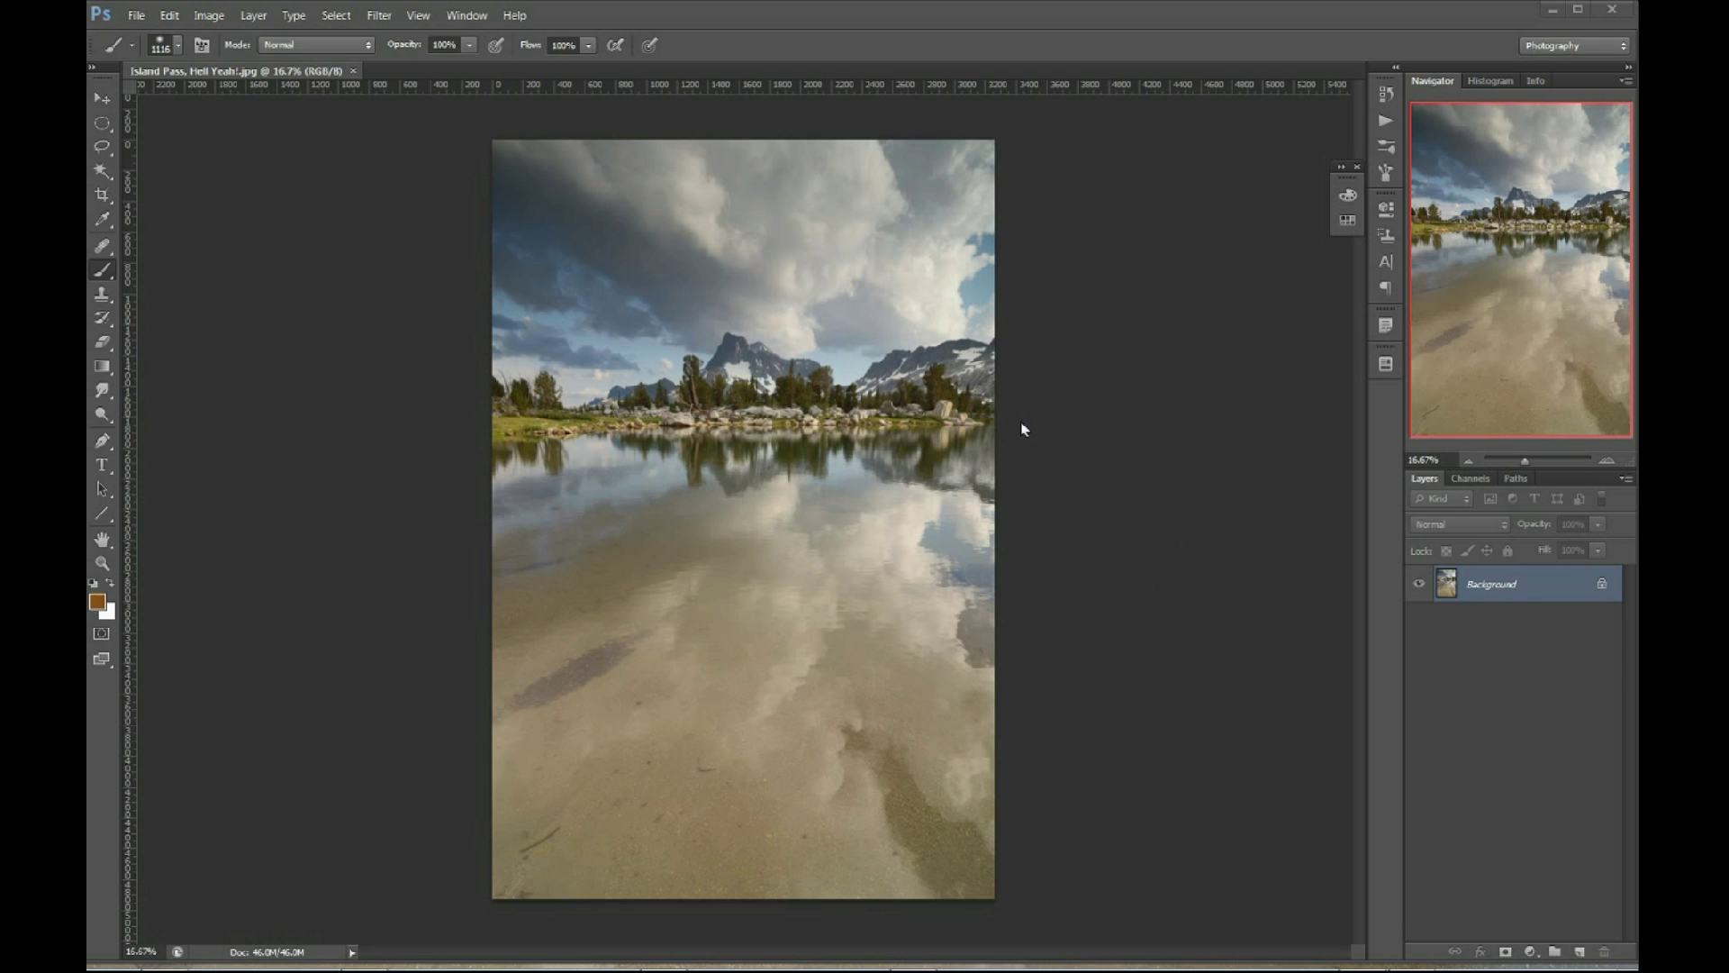
Add a Curves adjustment layer with an S-curve: highlights raised, shadows lowered to input 60/output 31.
left_click(1530, 951)
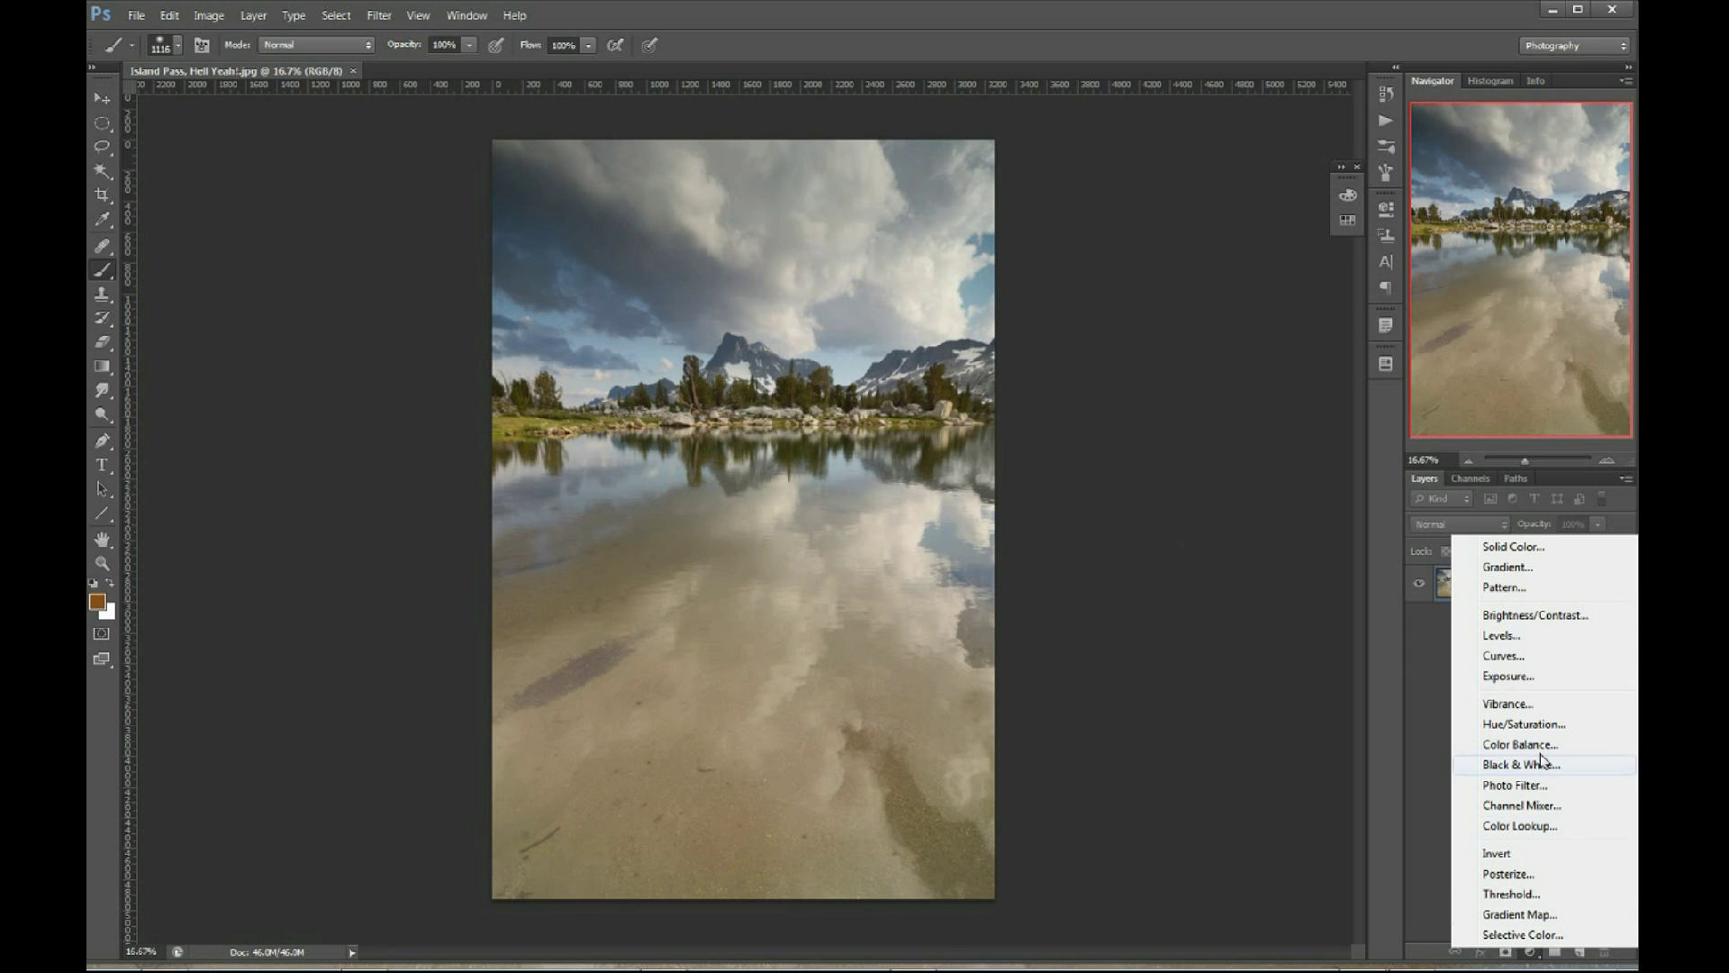
left_click(1535, 657)
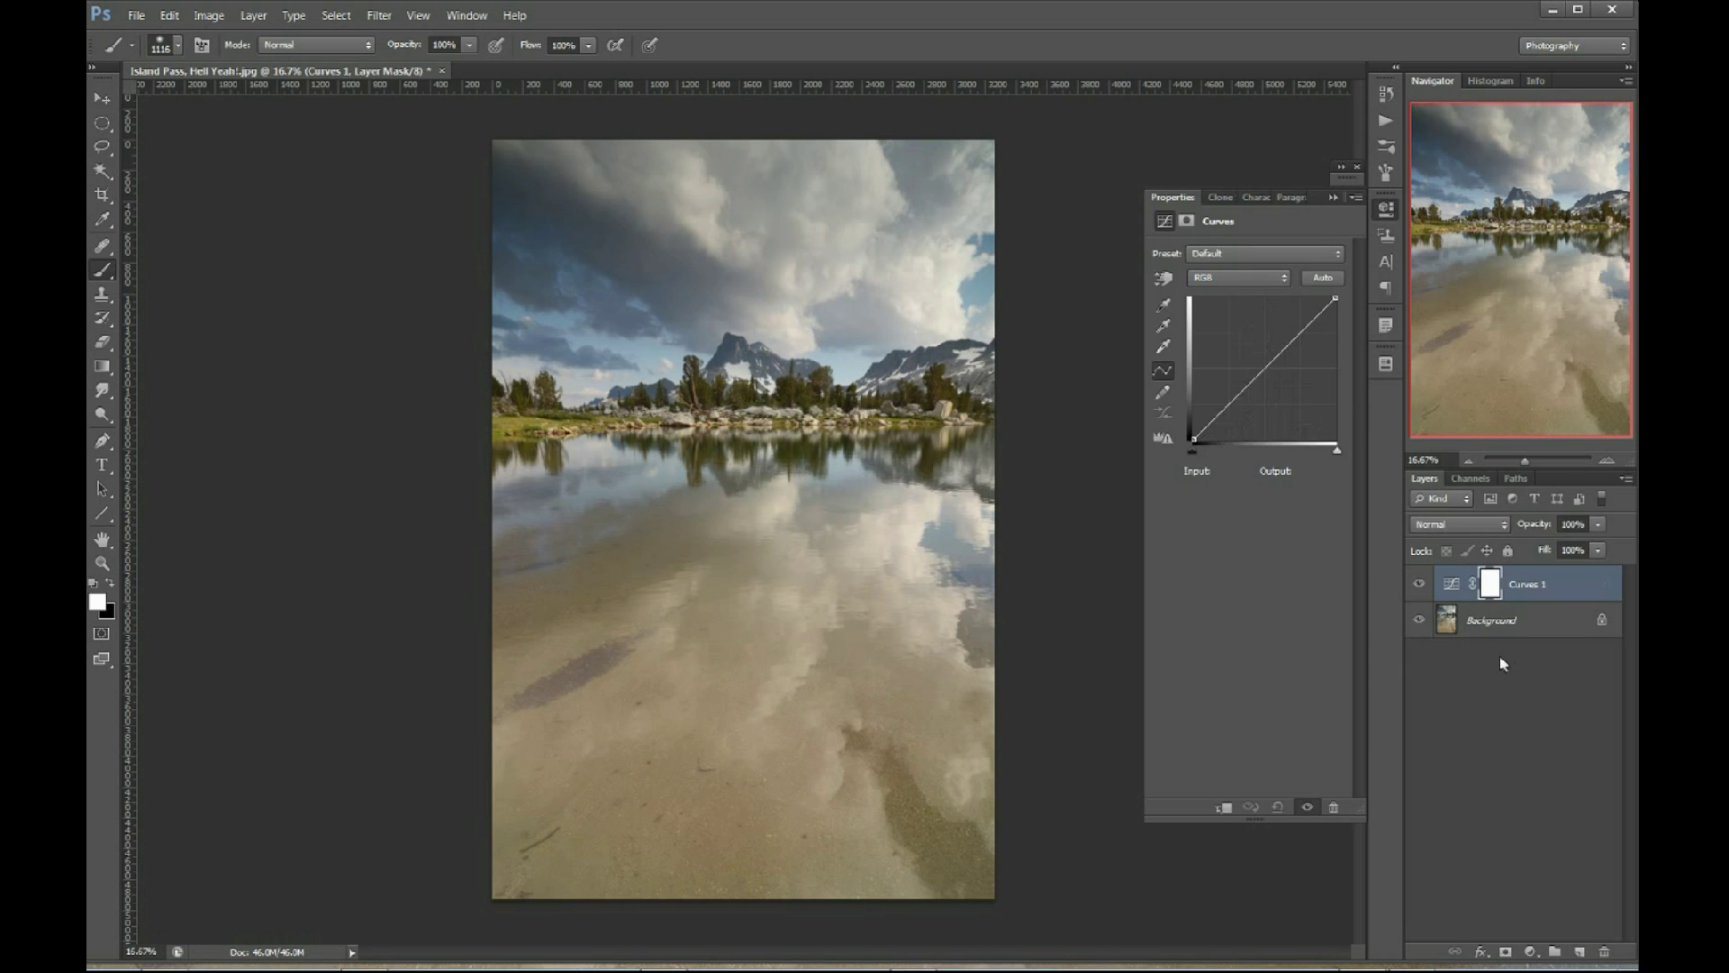
left_click_drag(1298, 333, 1300, 318)
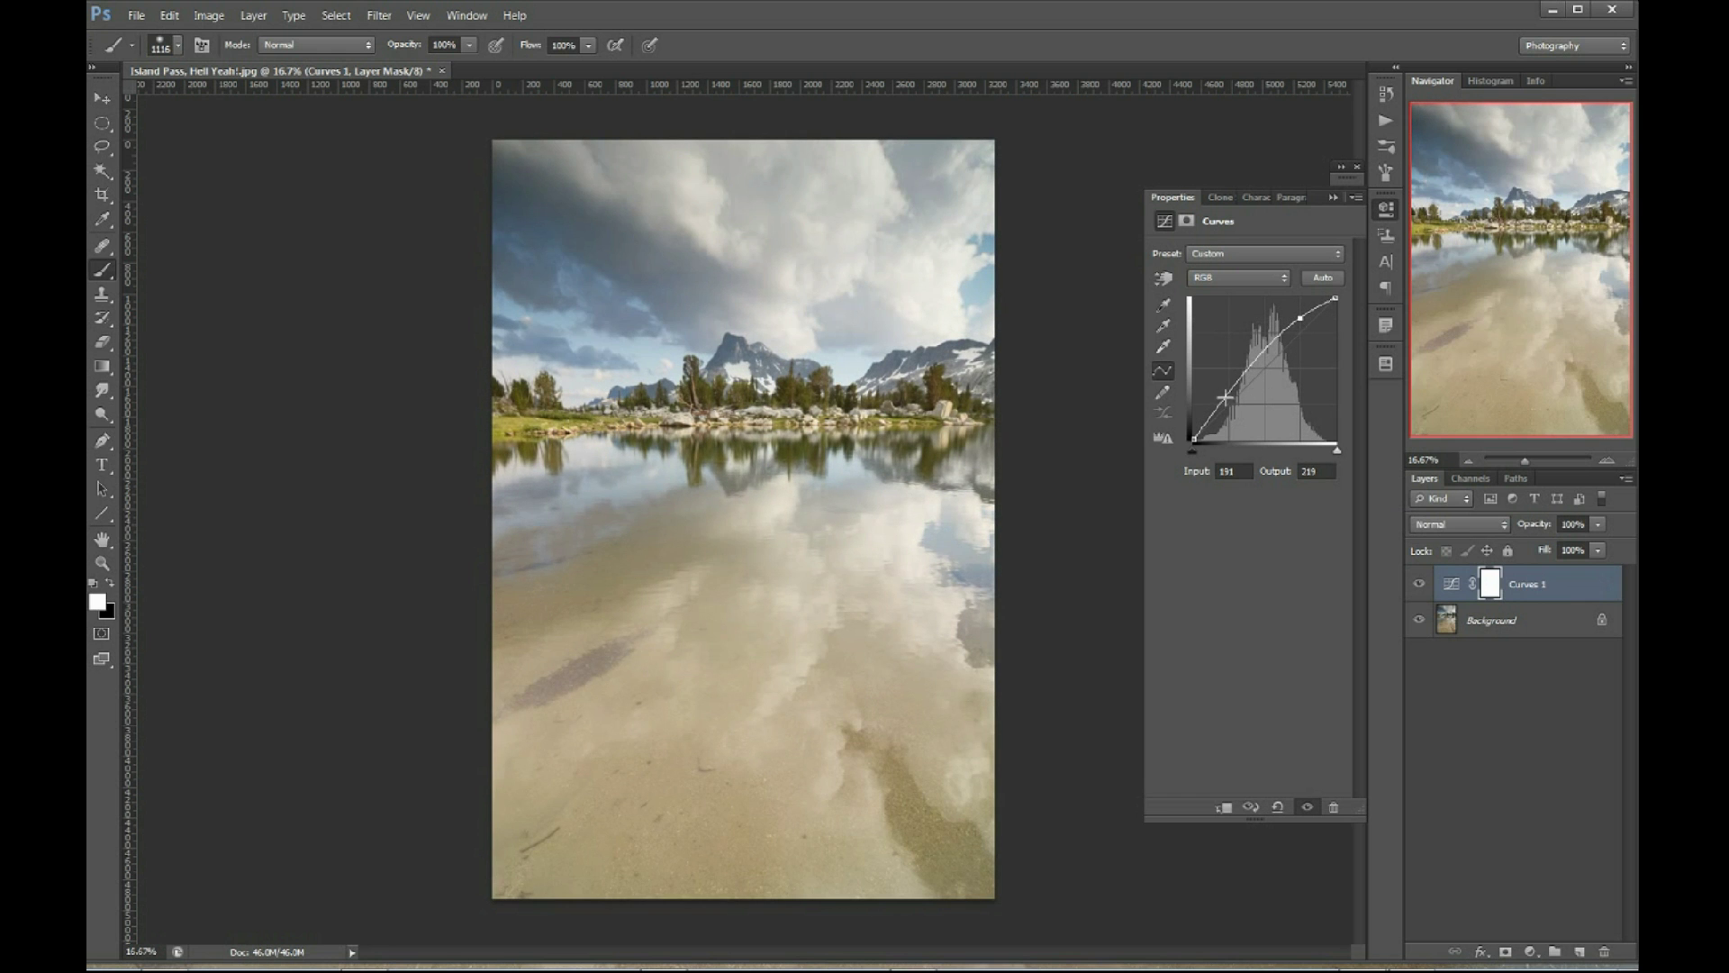
left_click_drag(1225, 396, 1228, 419)
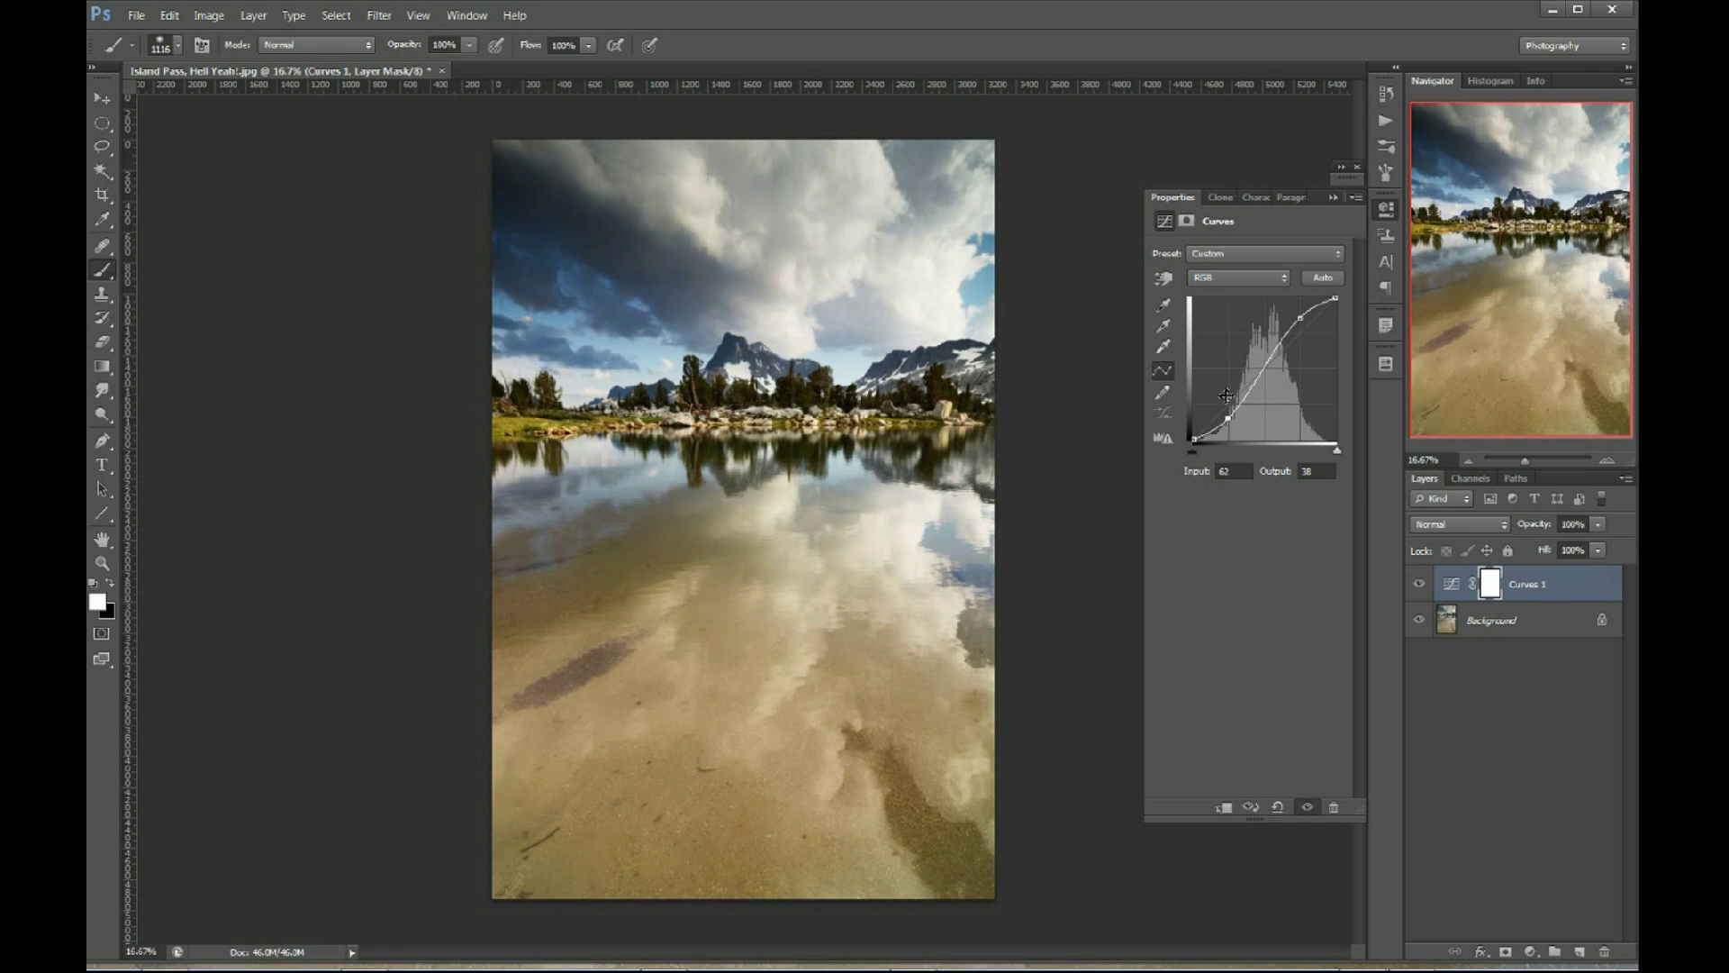
left_click_drag(1300, 318, 1299, 321)
left_click_drag(1228, 418, 1227, 423)
key("v")
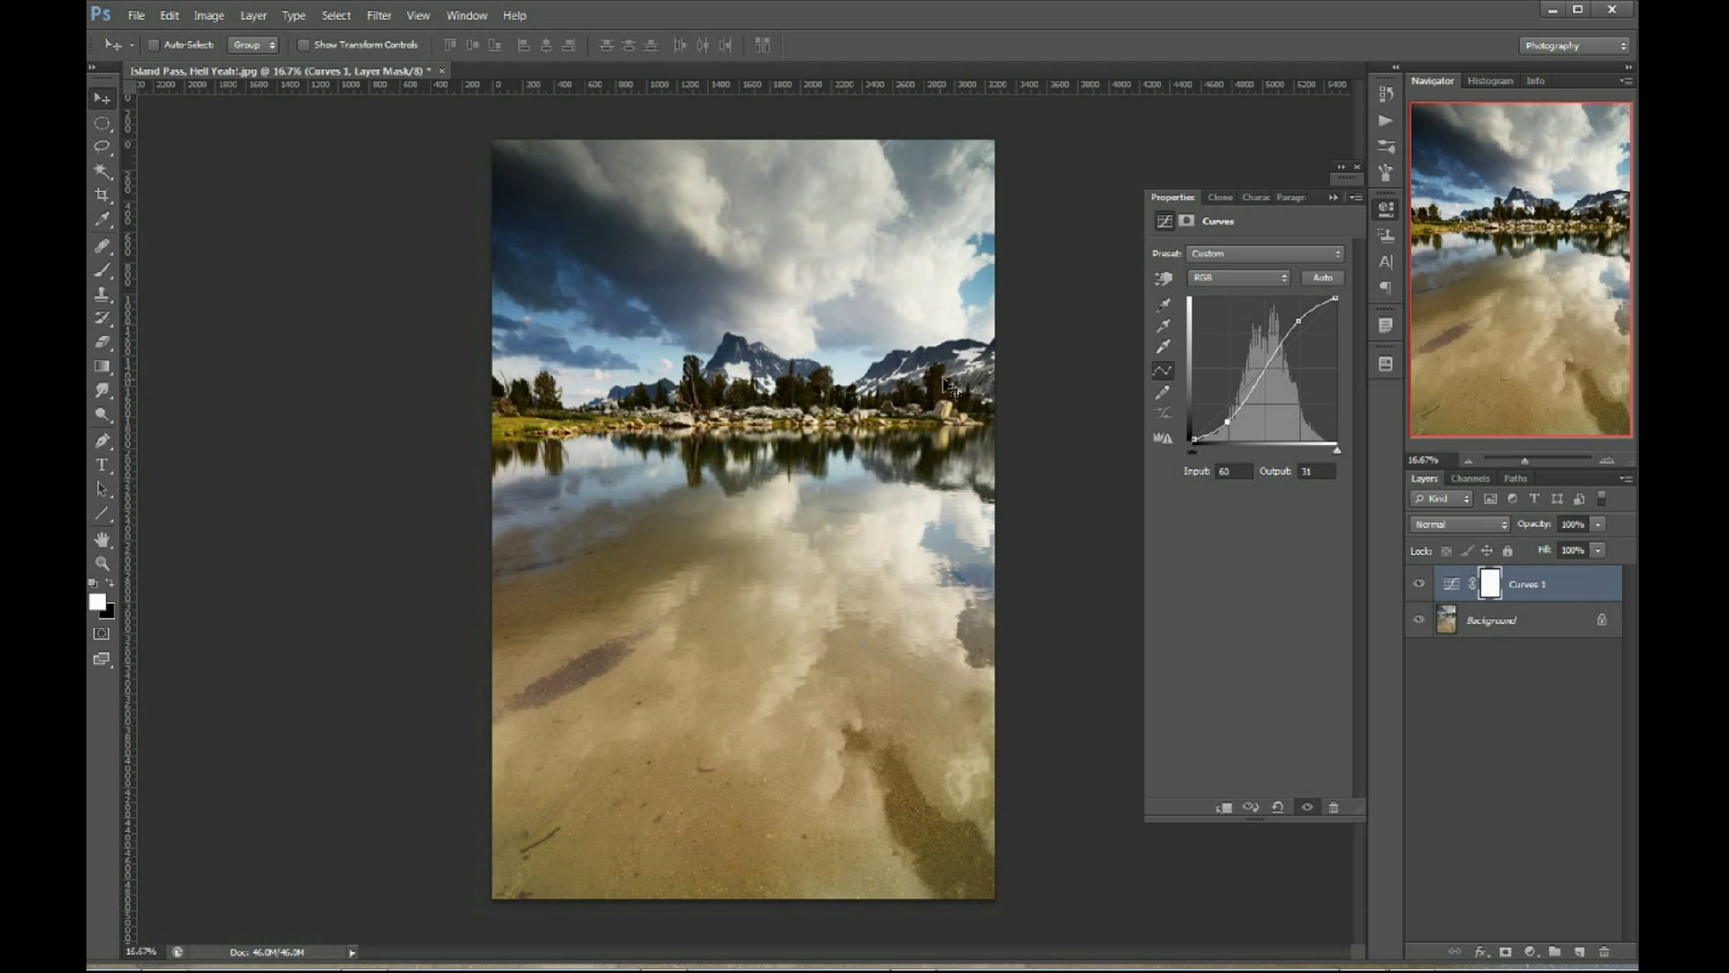
Use Apply Image with Multiply blending to fill the Curves 1 mask with the photo's grayscale tones.
left_click(205, 16)
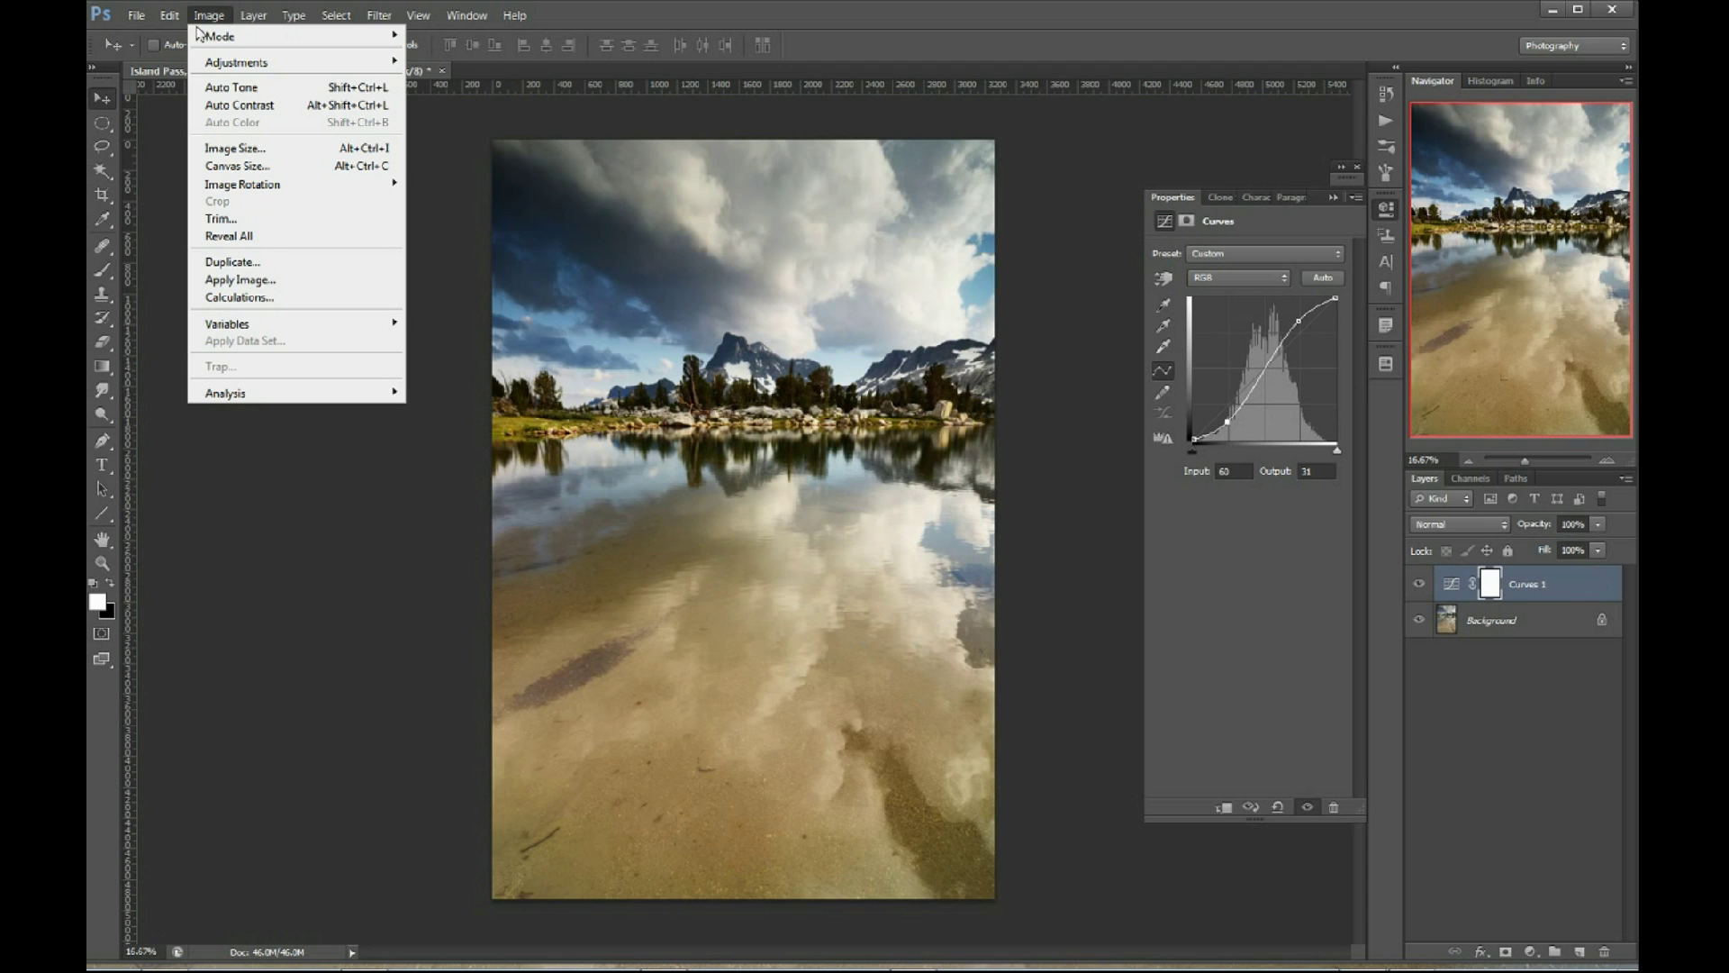
left_click(291, 285)
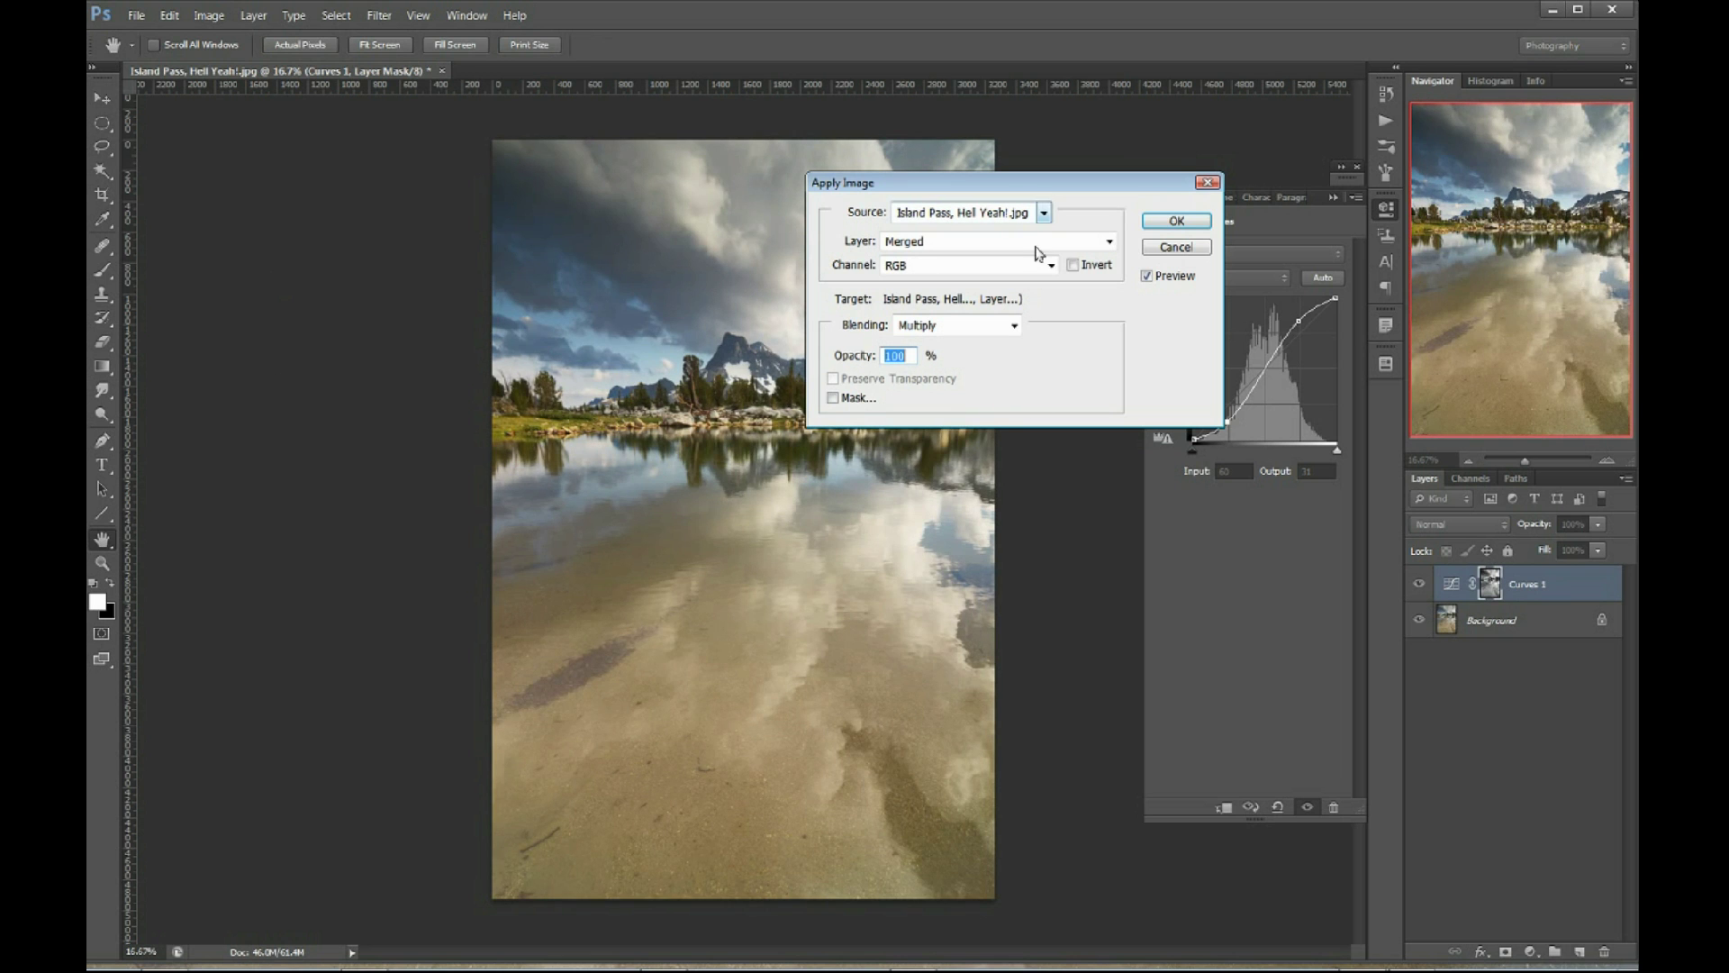
left_click(1172, 223)
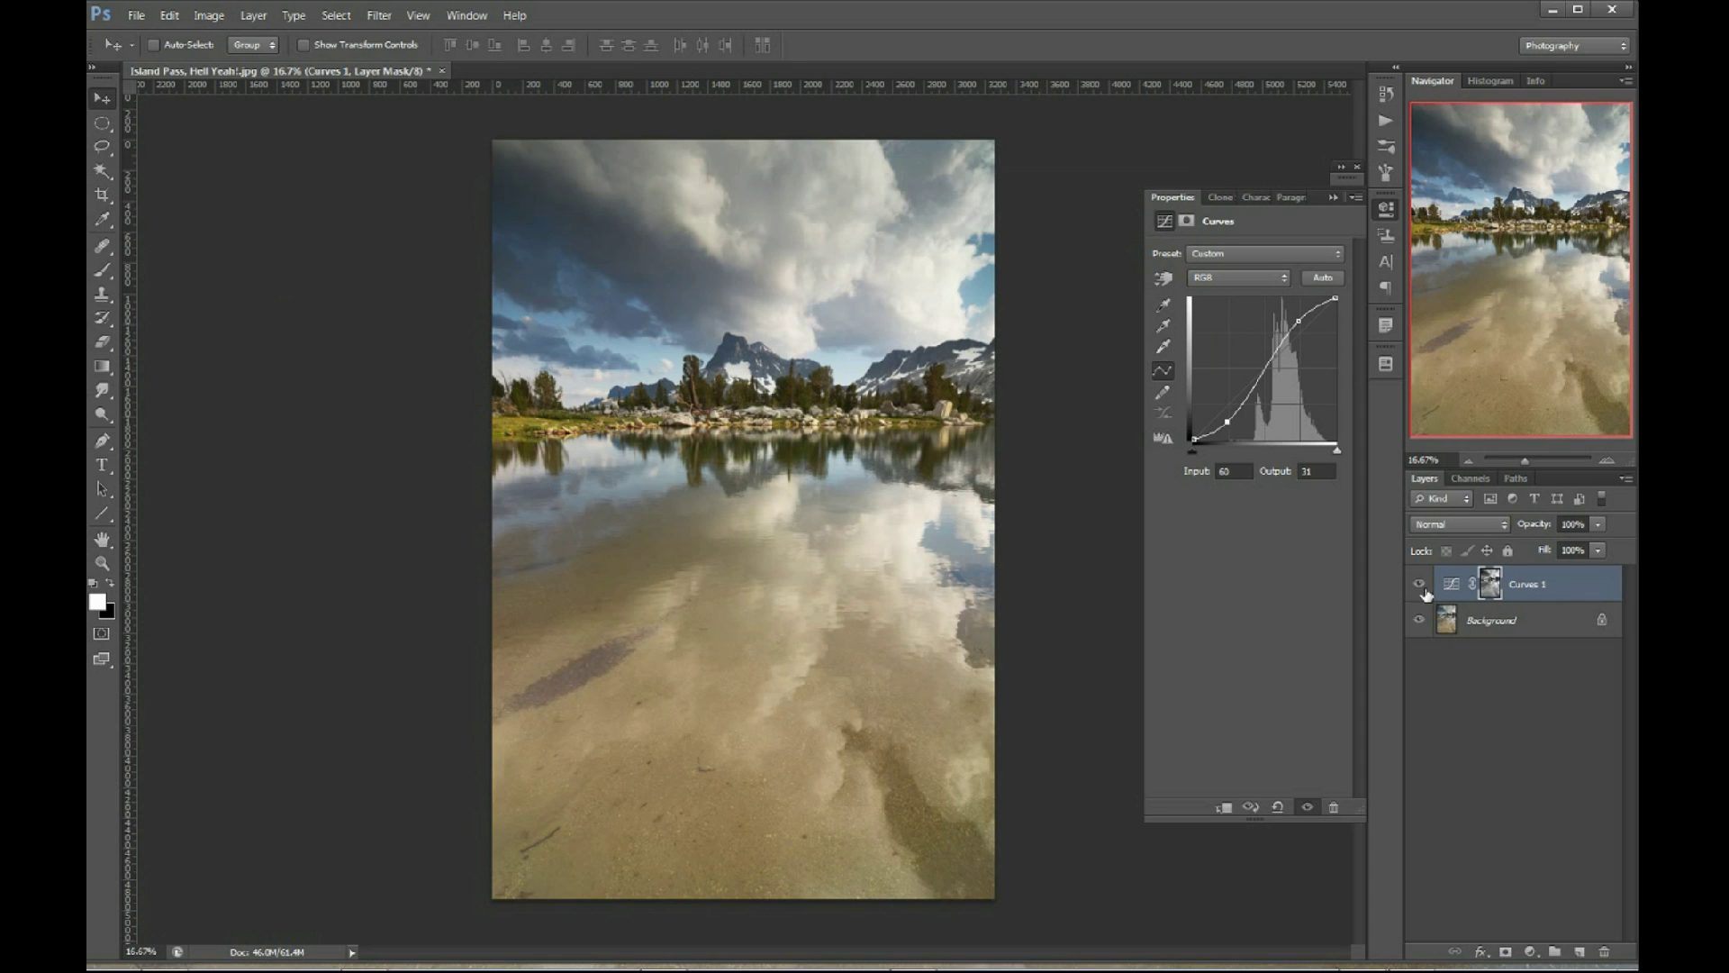
key("alt")
key("alt")
Display the Curves 1 mask alone and zoom in on the lake reflection.
left_click(1491, 586, "alt")
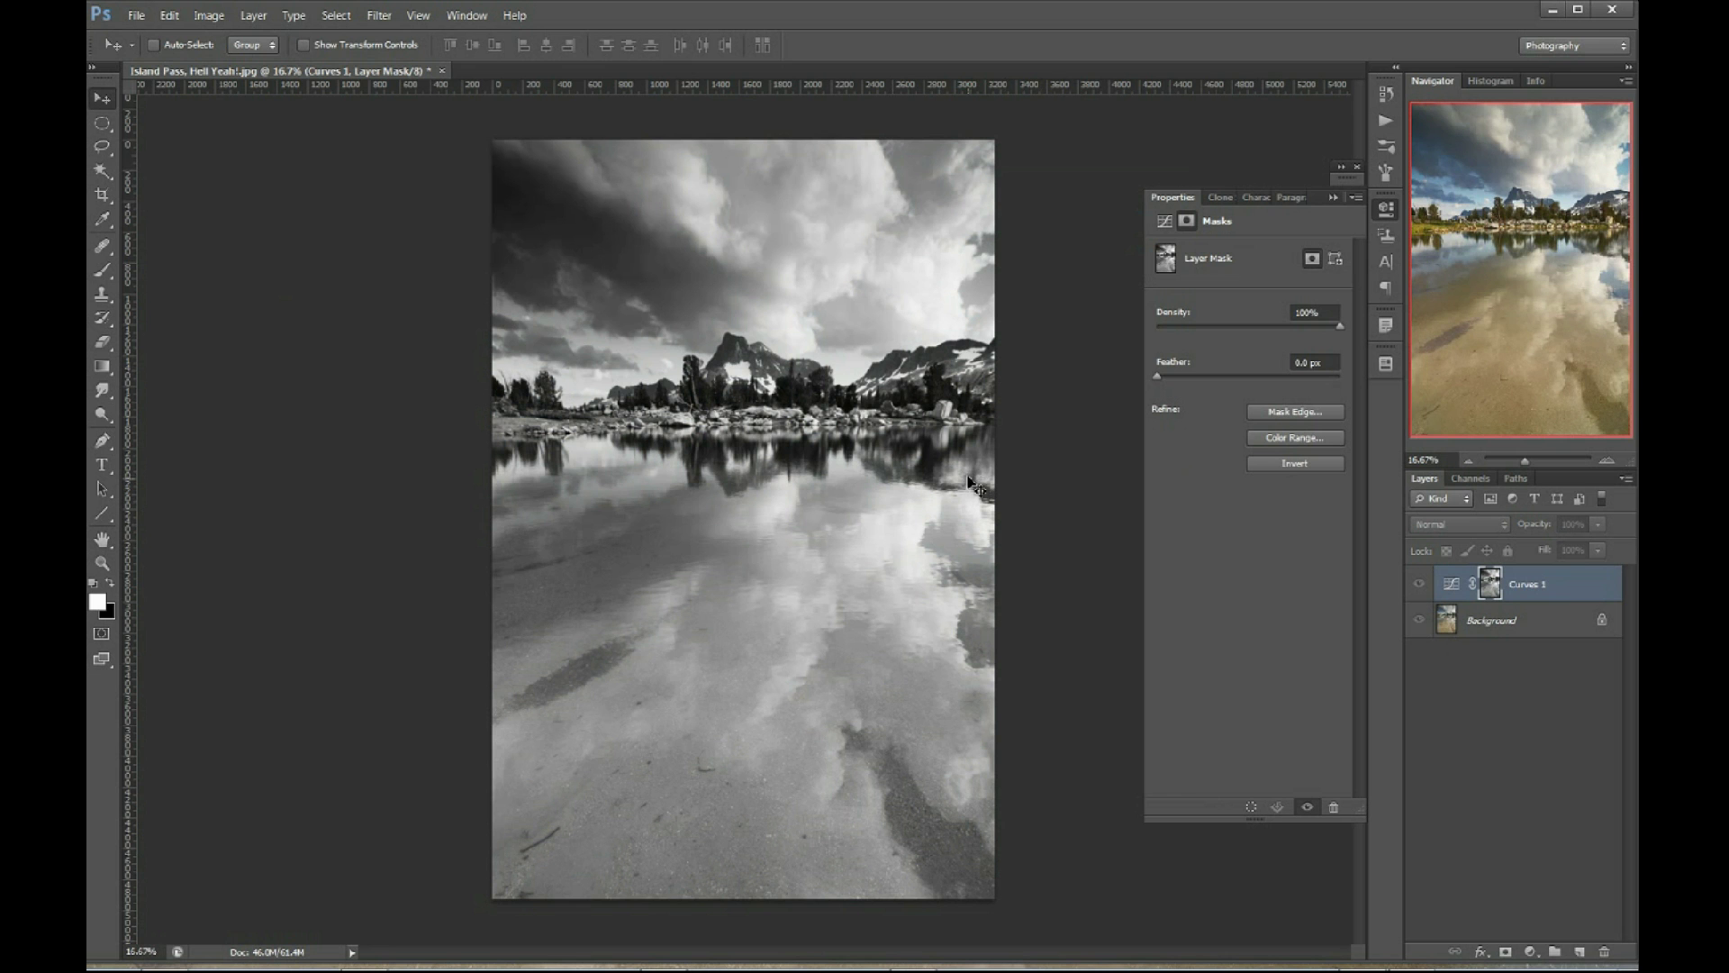
left_click(1609, 459)
left_click(1610, 461)
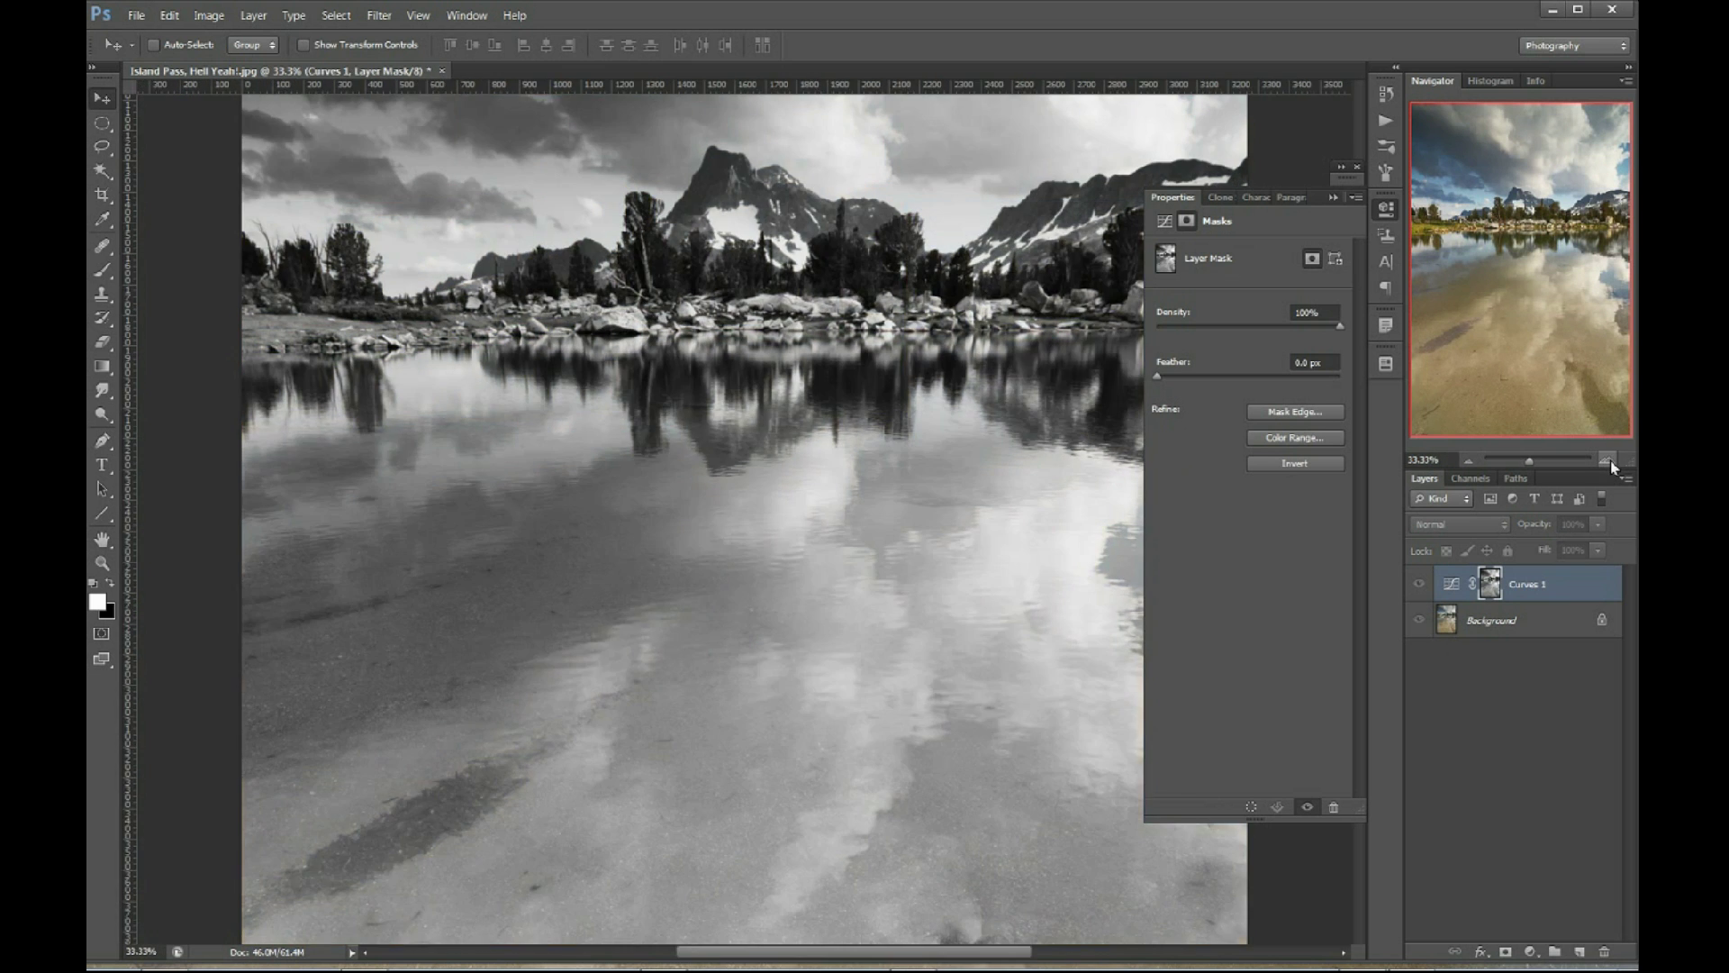
left_click(1610, 461)
left_click(1611, 461)
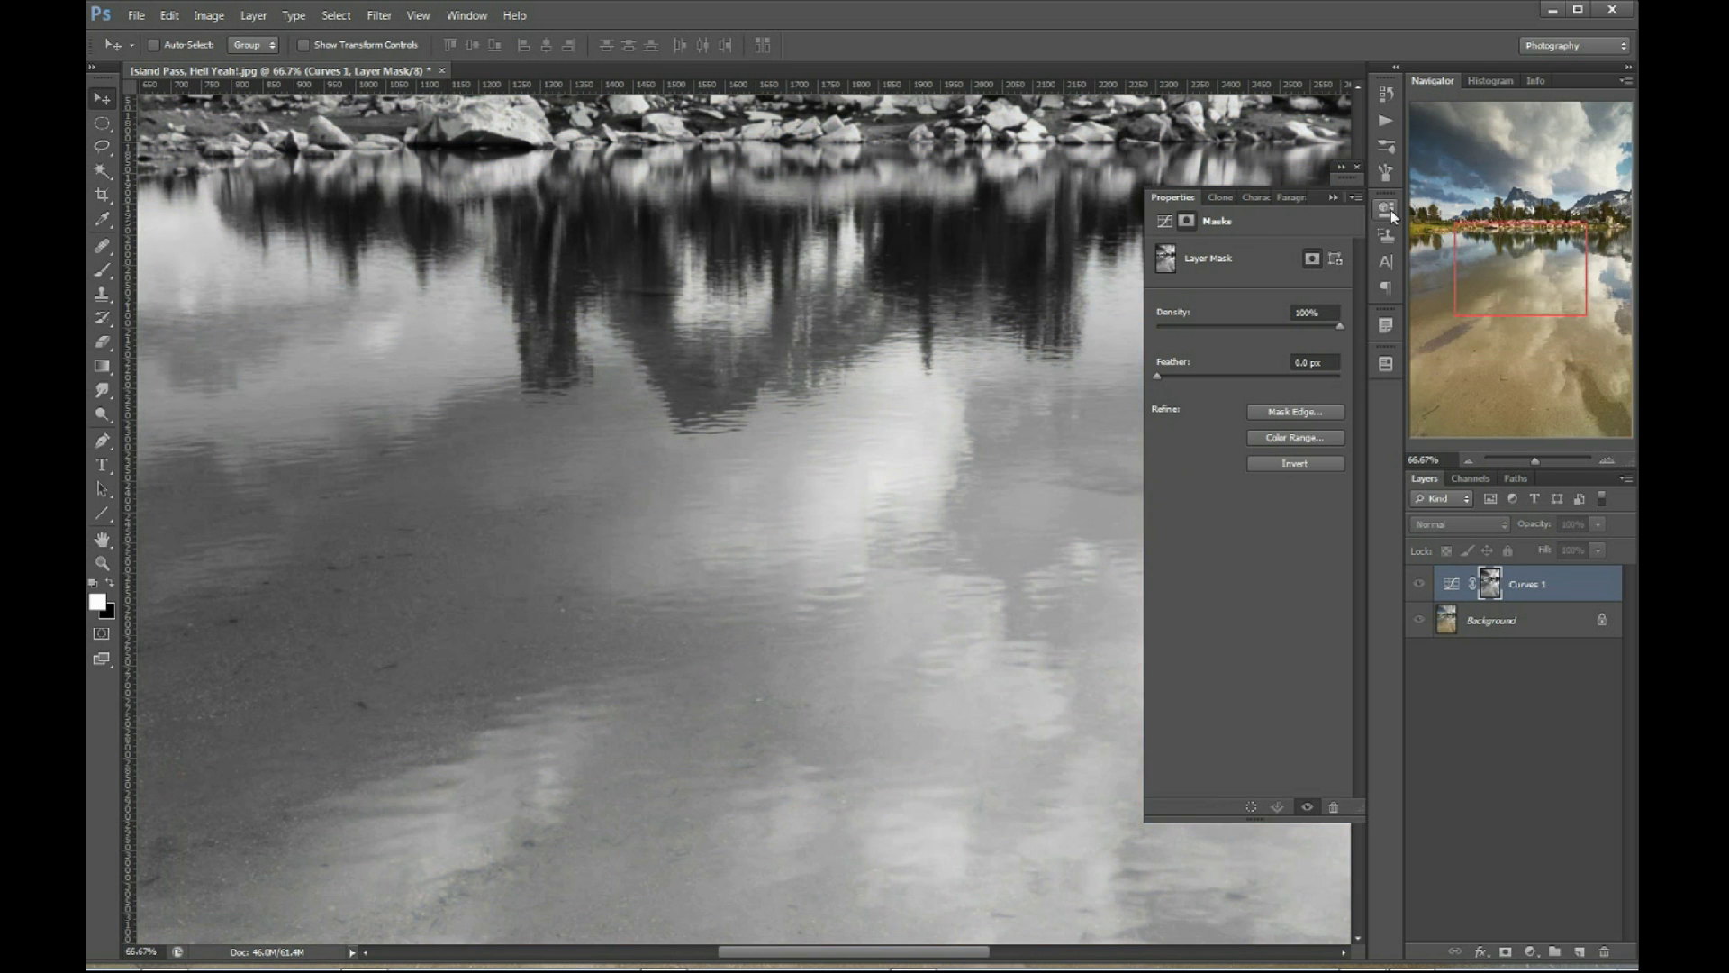
Pan up to the clouds, then zoom back out to see the whole mask.
left_click_drag(1510, 275, 1510, 235)
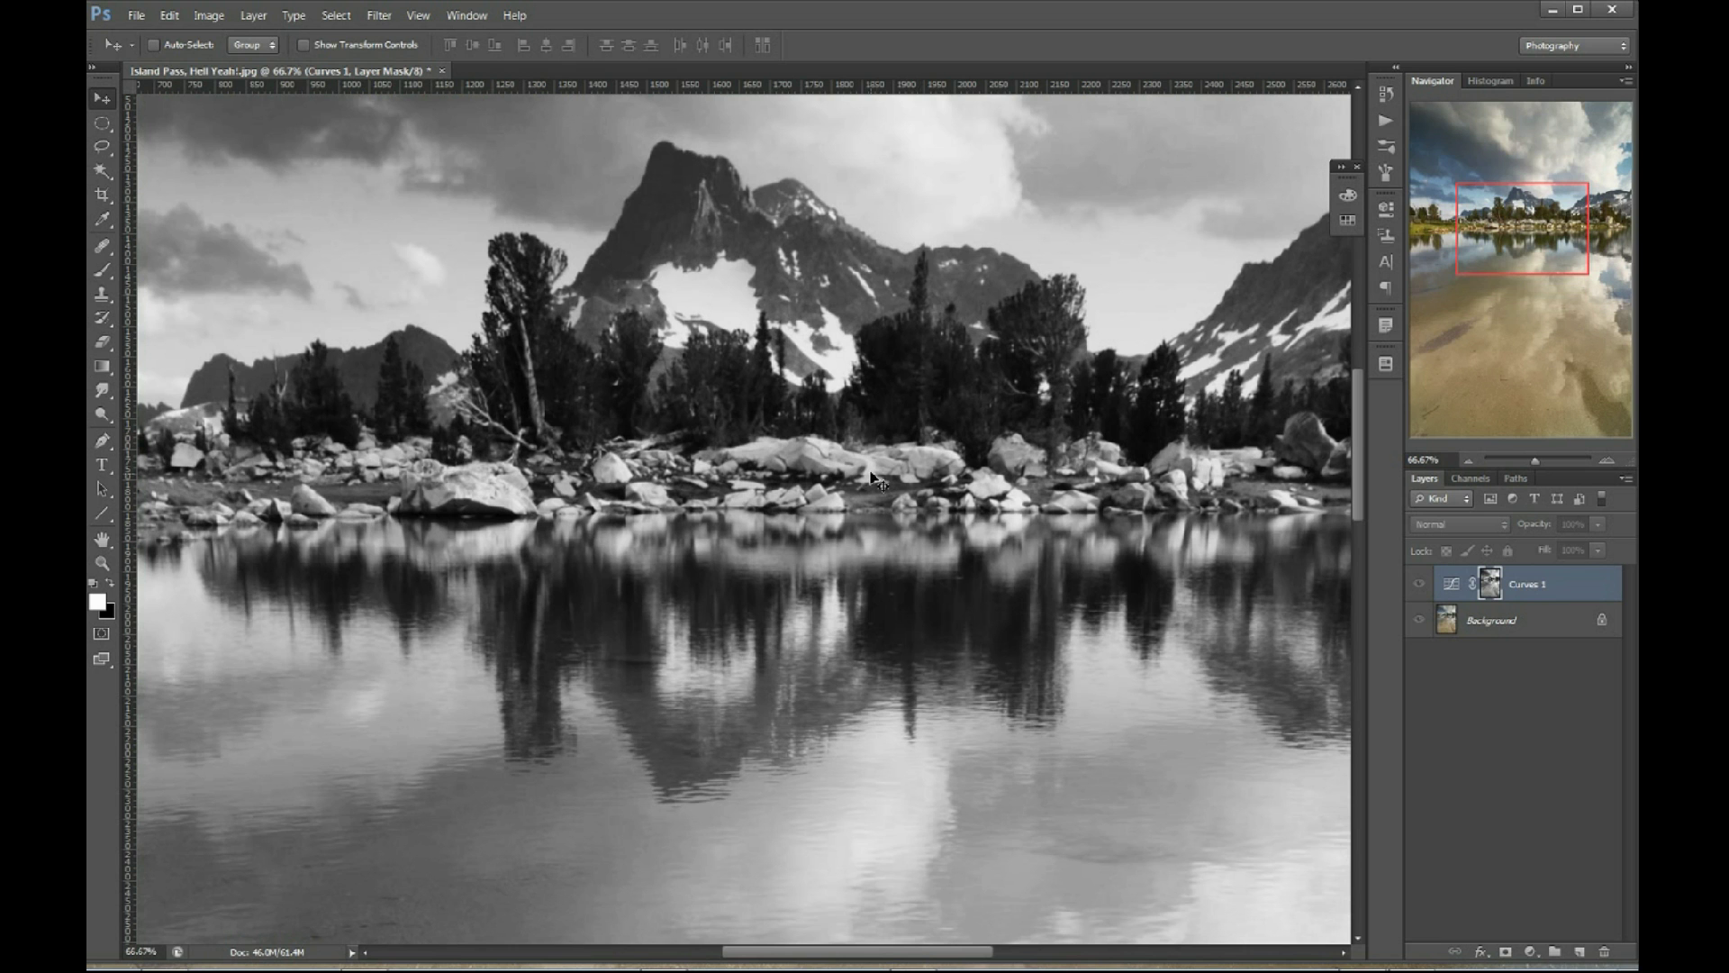
left_click_drag(1240, 282, 1033, 447)
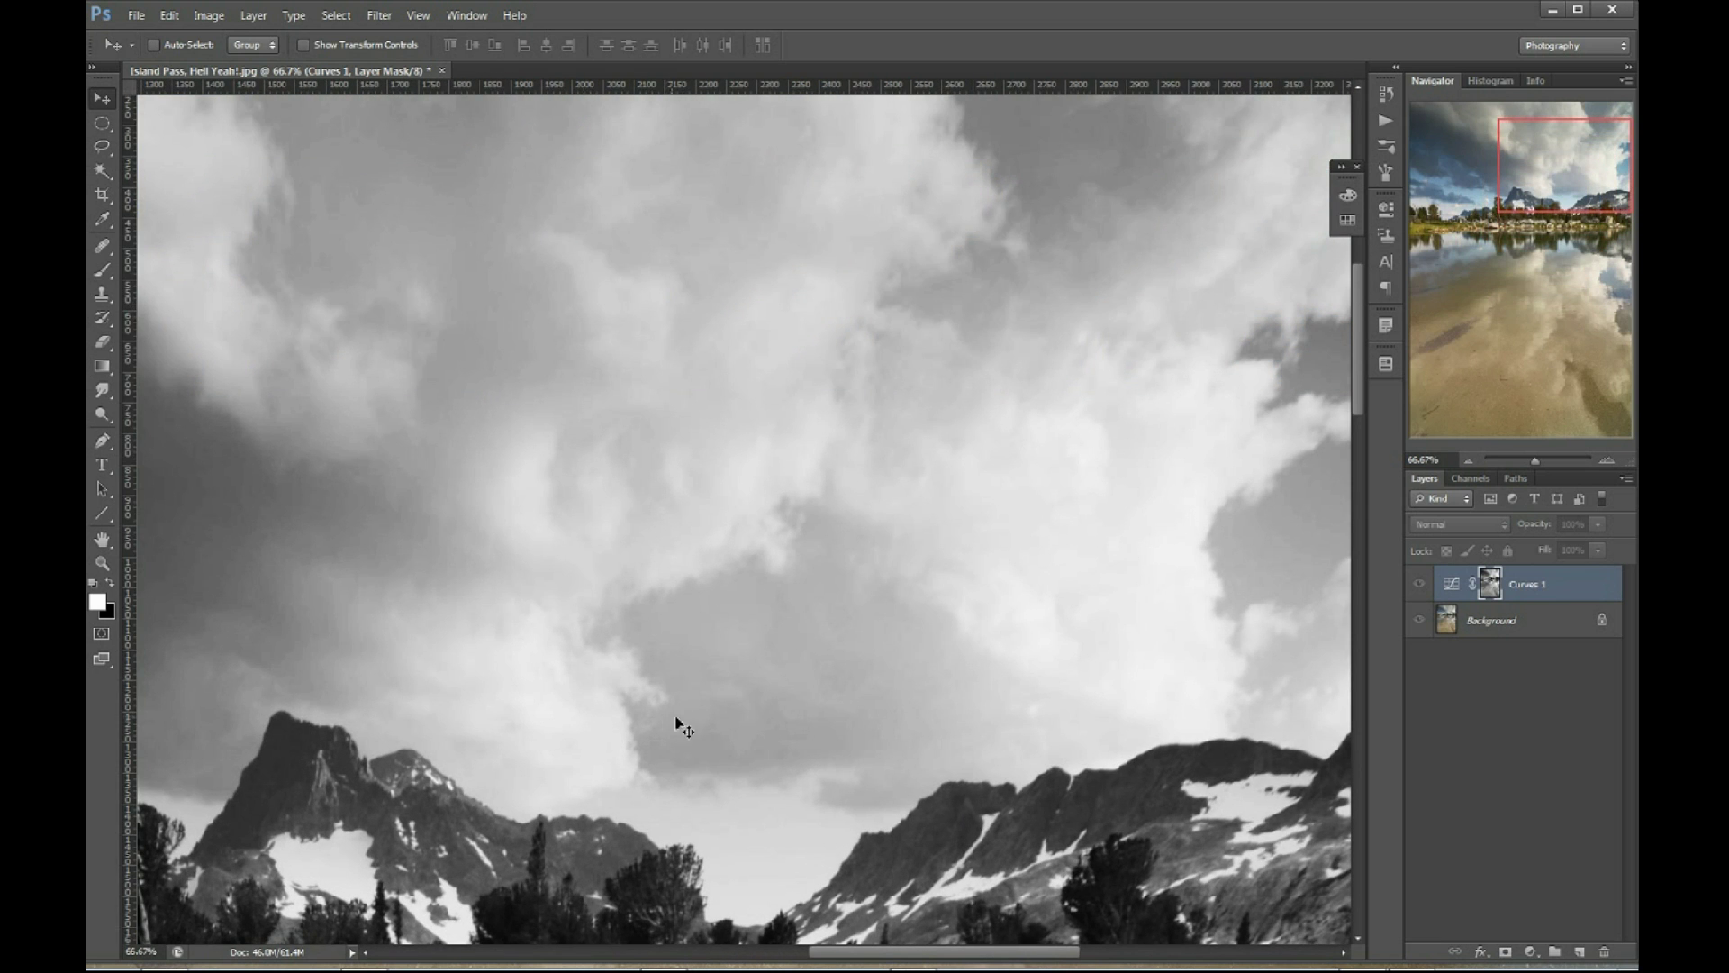
left_click(1468, 460)
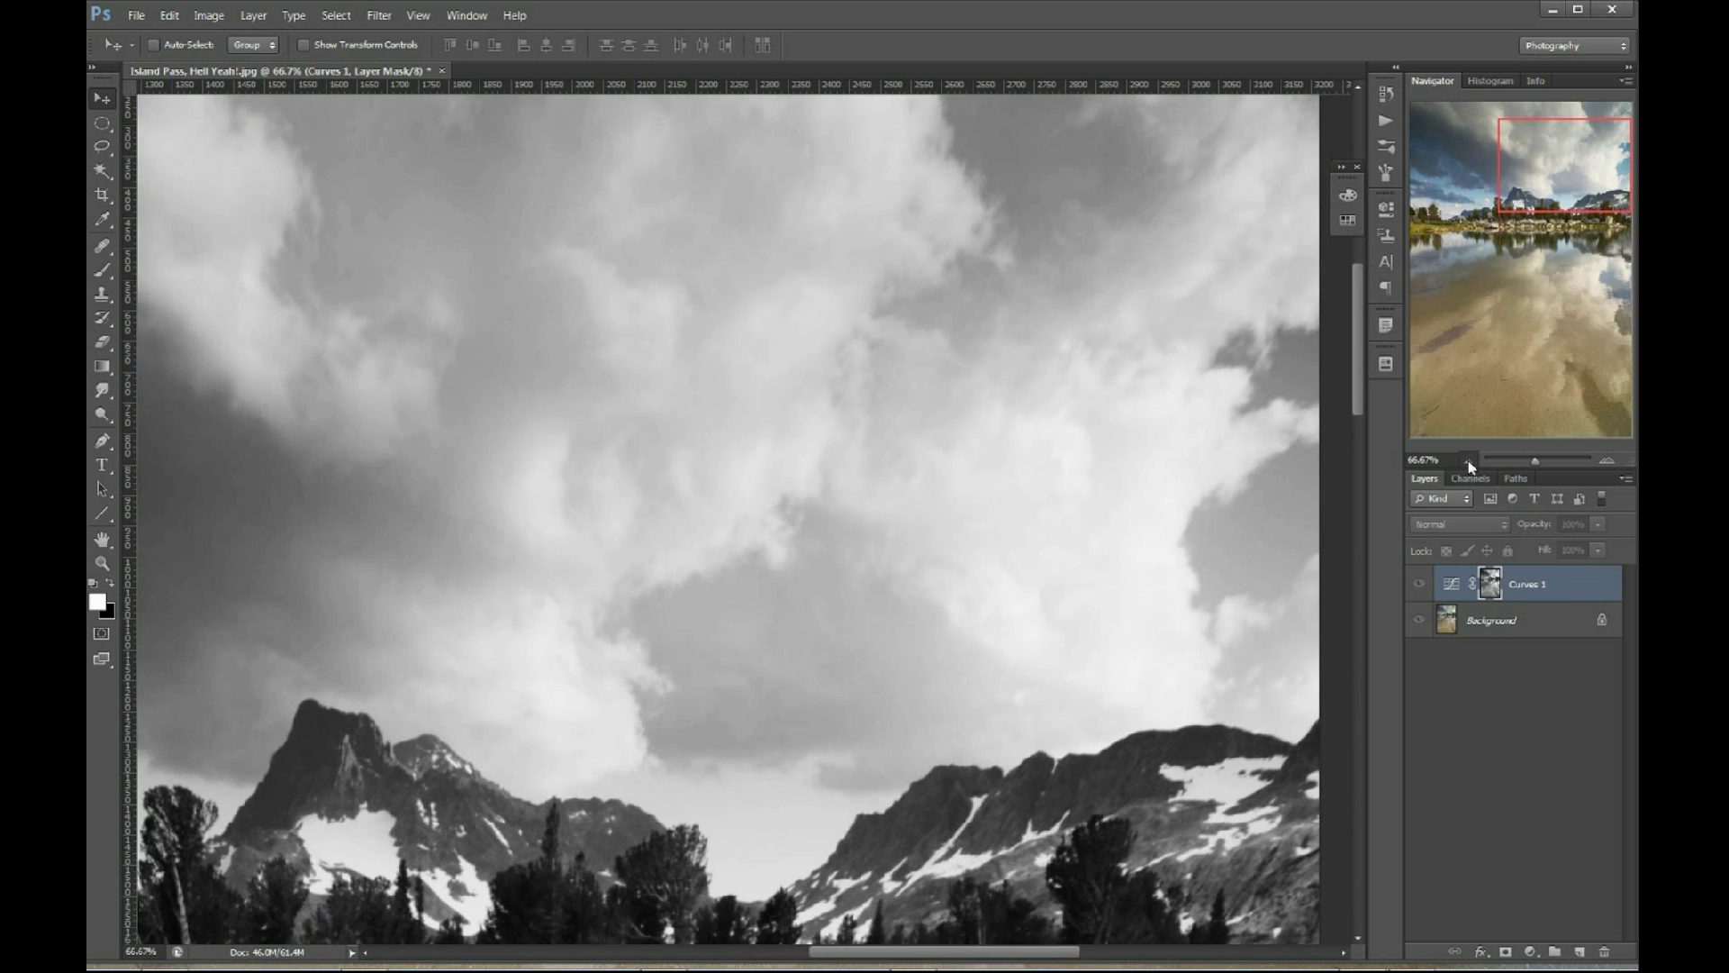
left_click(1468, 460)
left_click(1468, 461)
left_click(1468, 460)
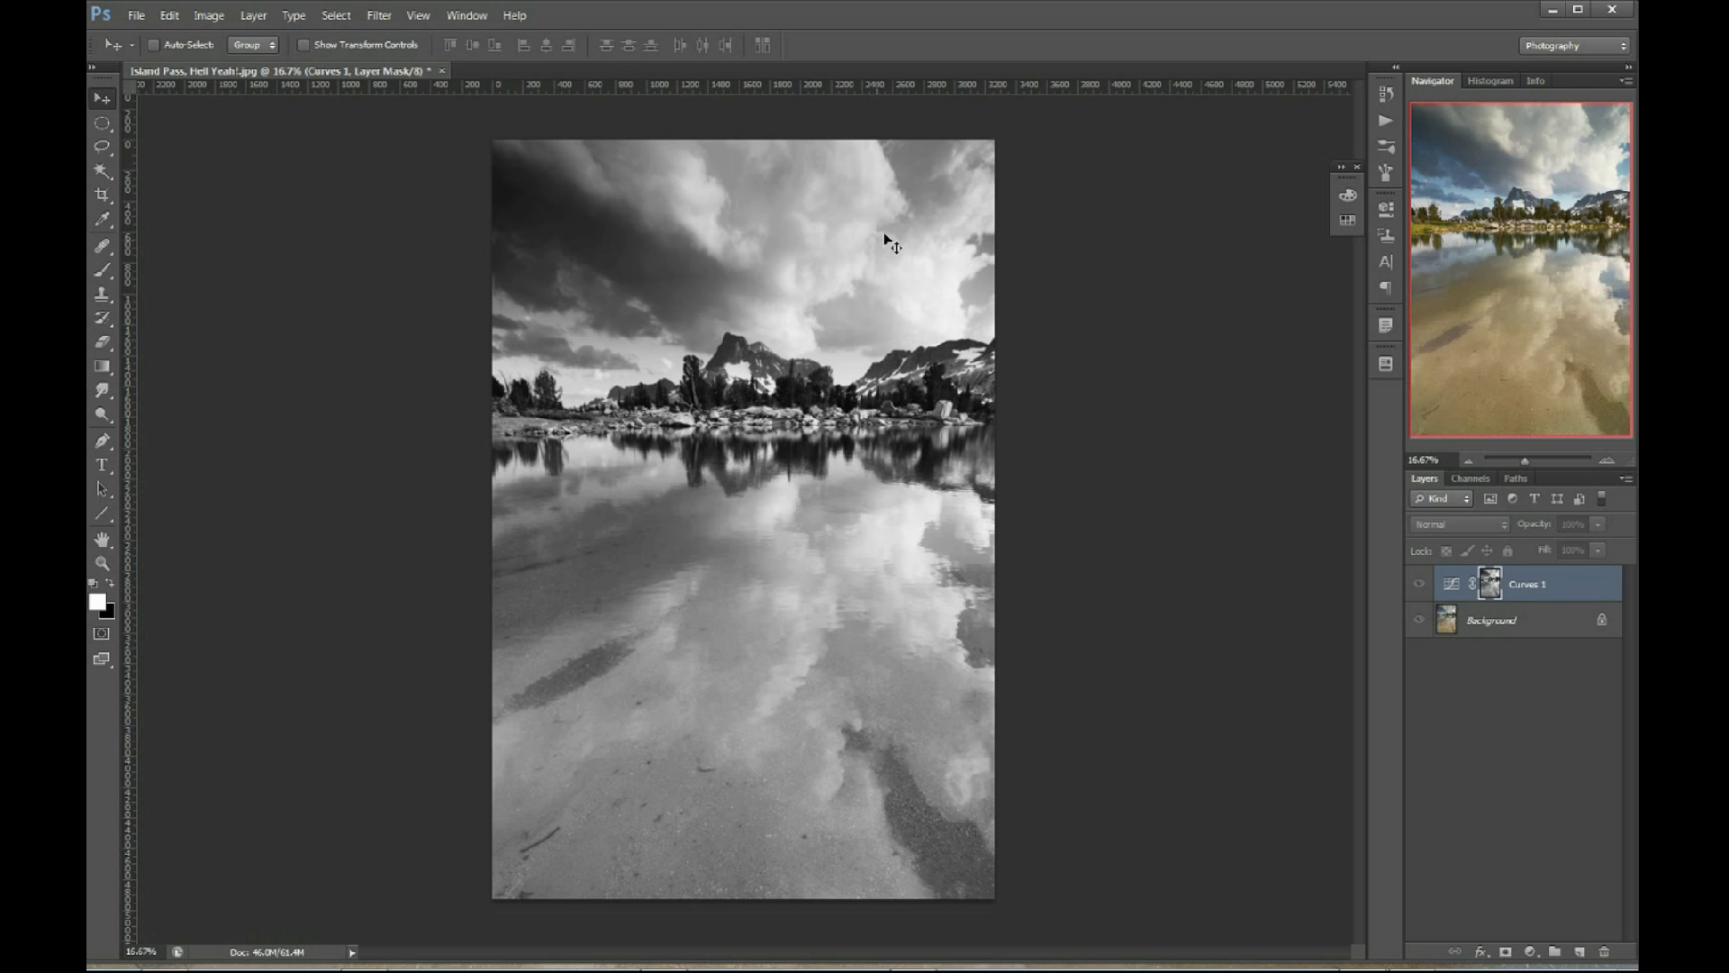
Return to the colour view and compare History states with and without the applied mask, ending masked.
left_click(1490, 586, "alt")
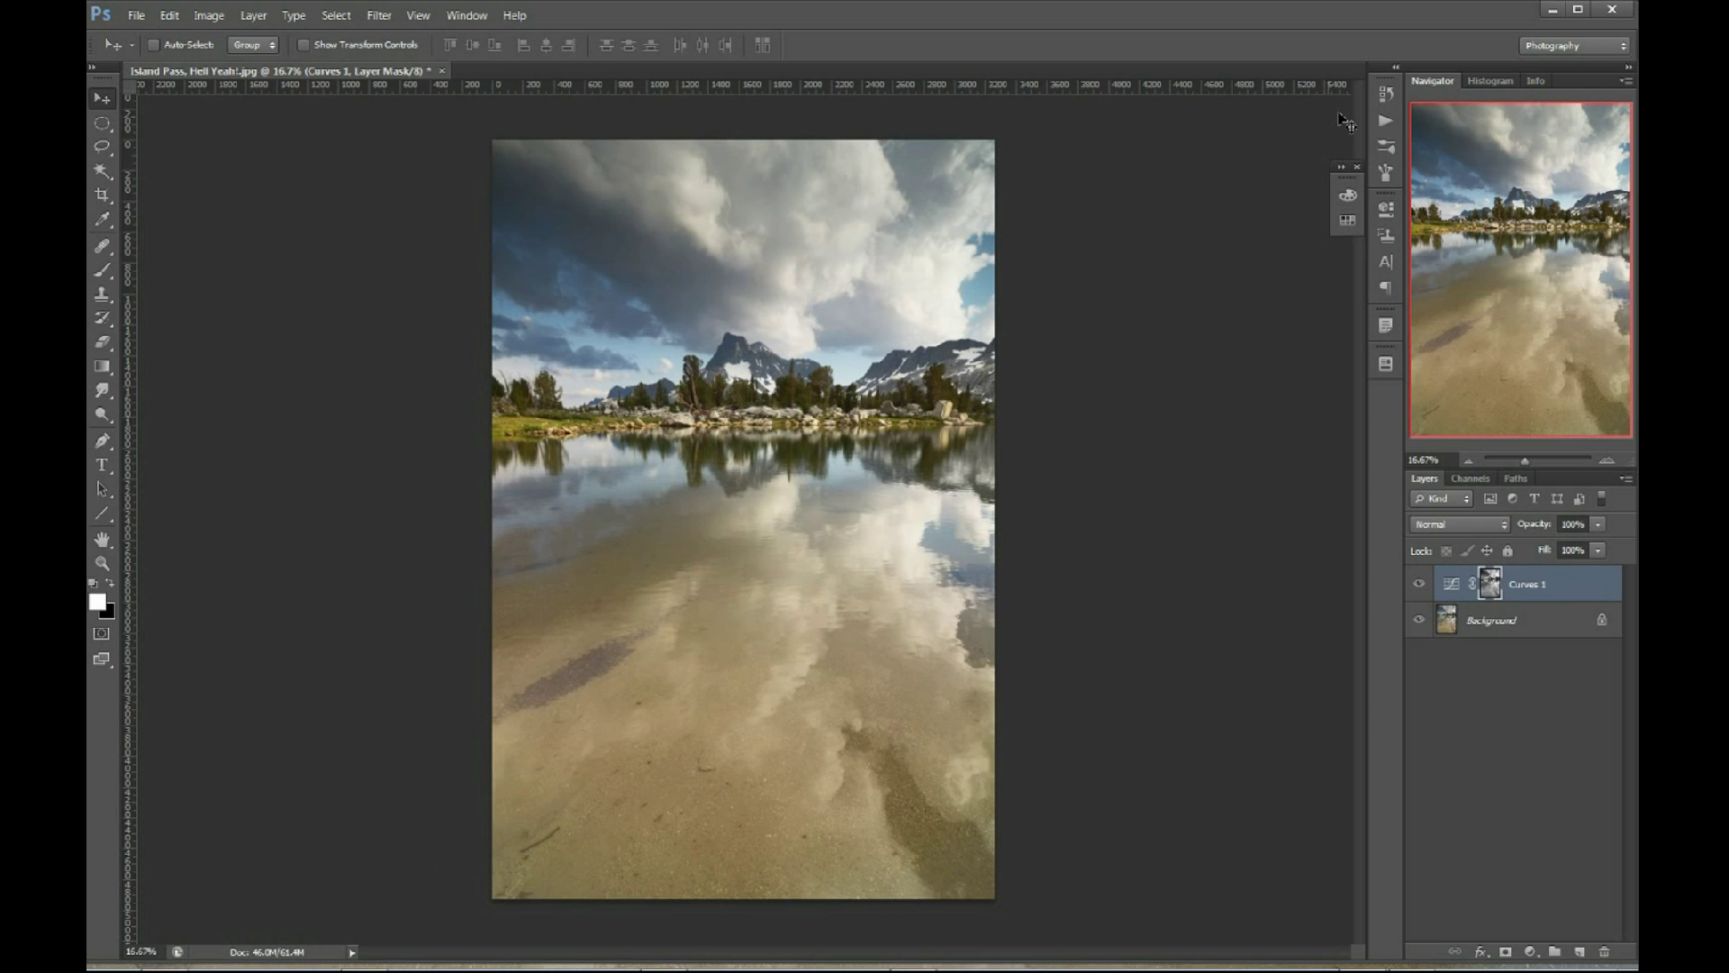
left_click(1387, 94)
left_click(1268, 752)
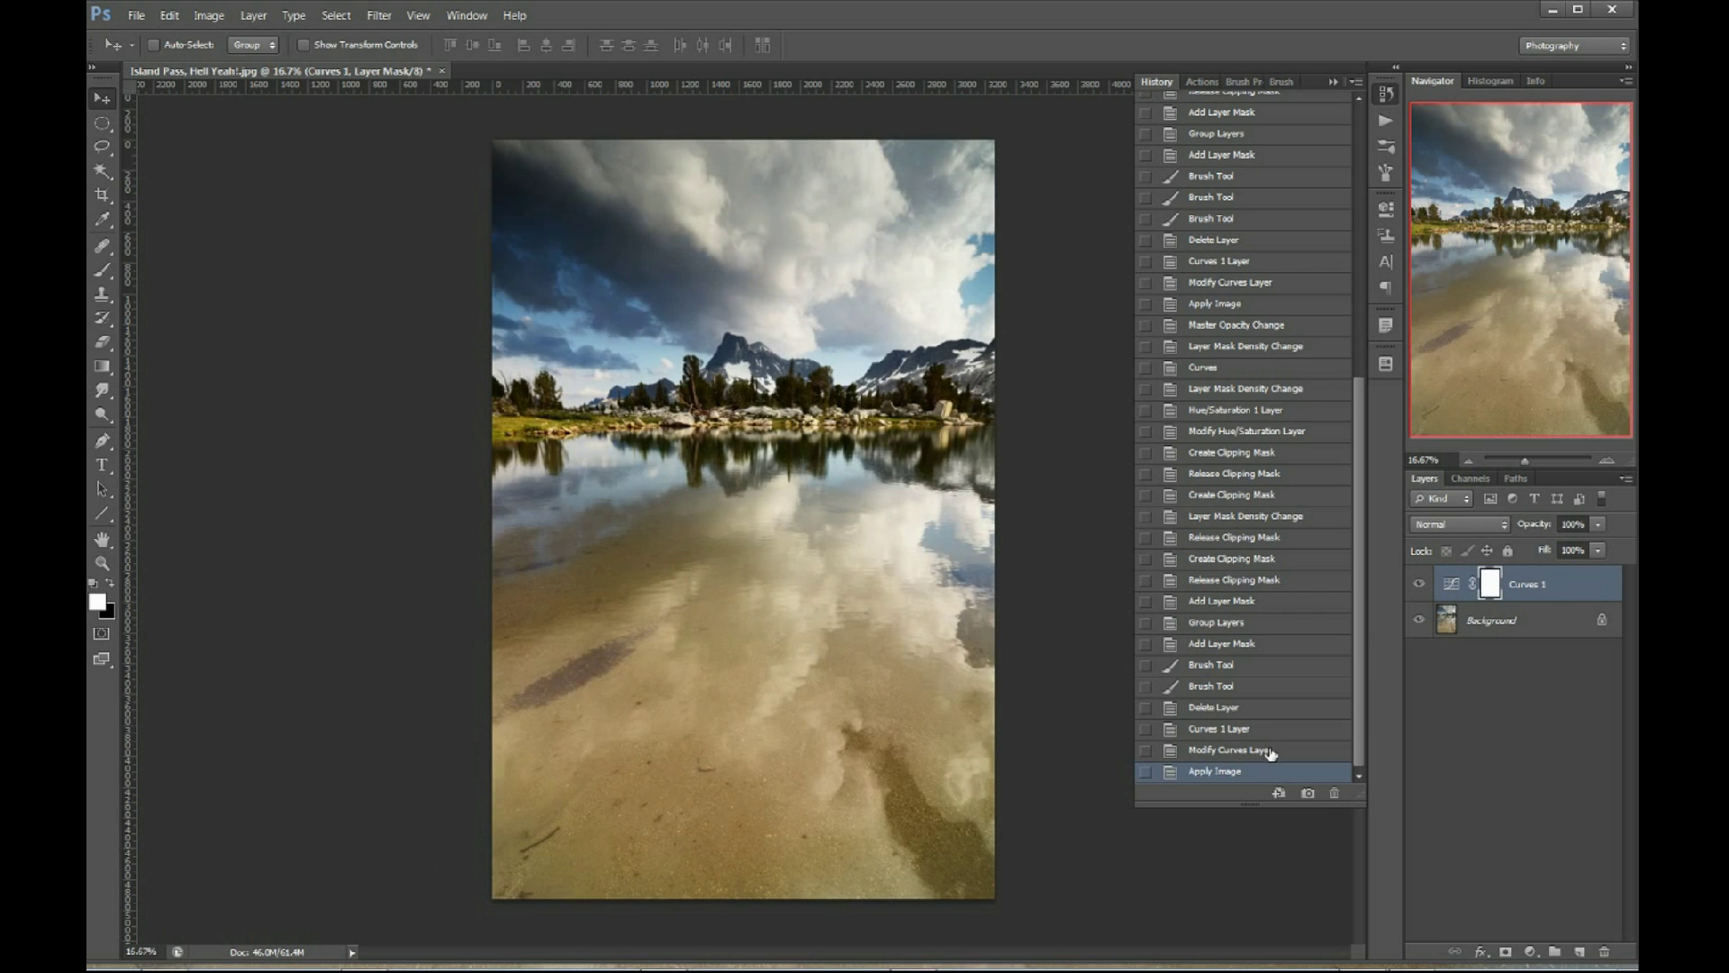
left_click(1270, 751)
left_click(1269, 772)
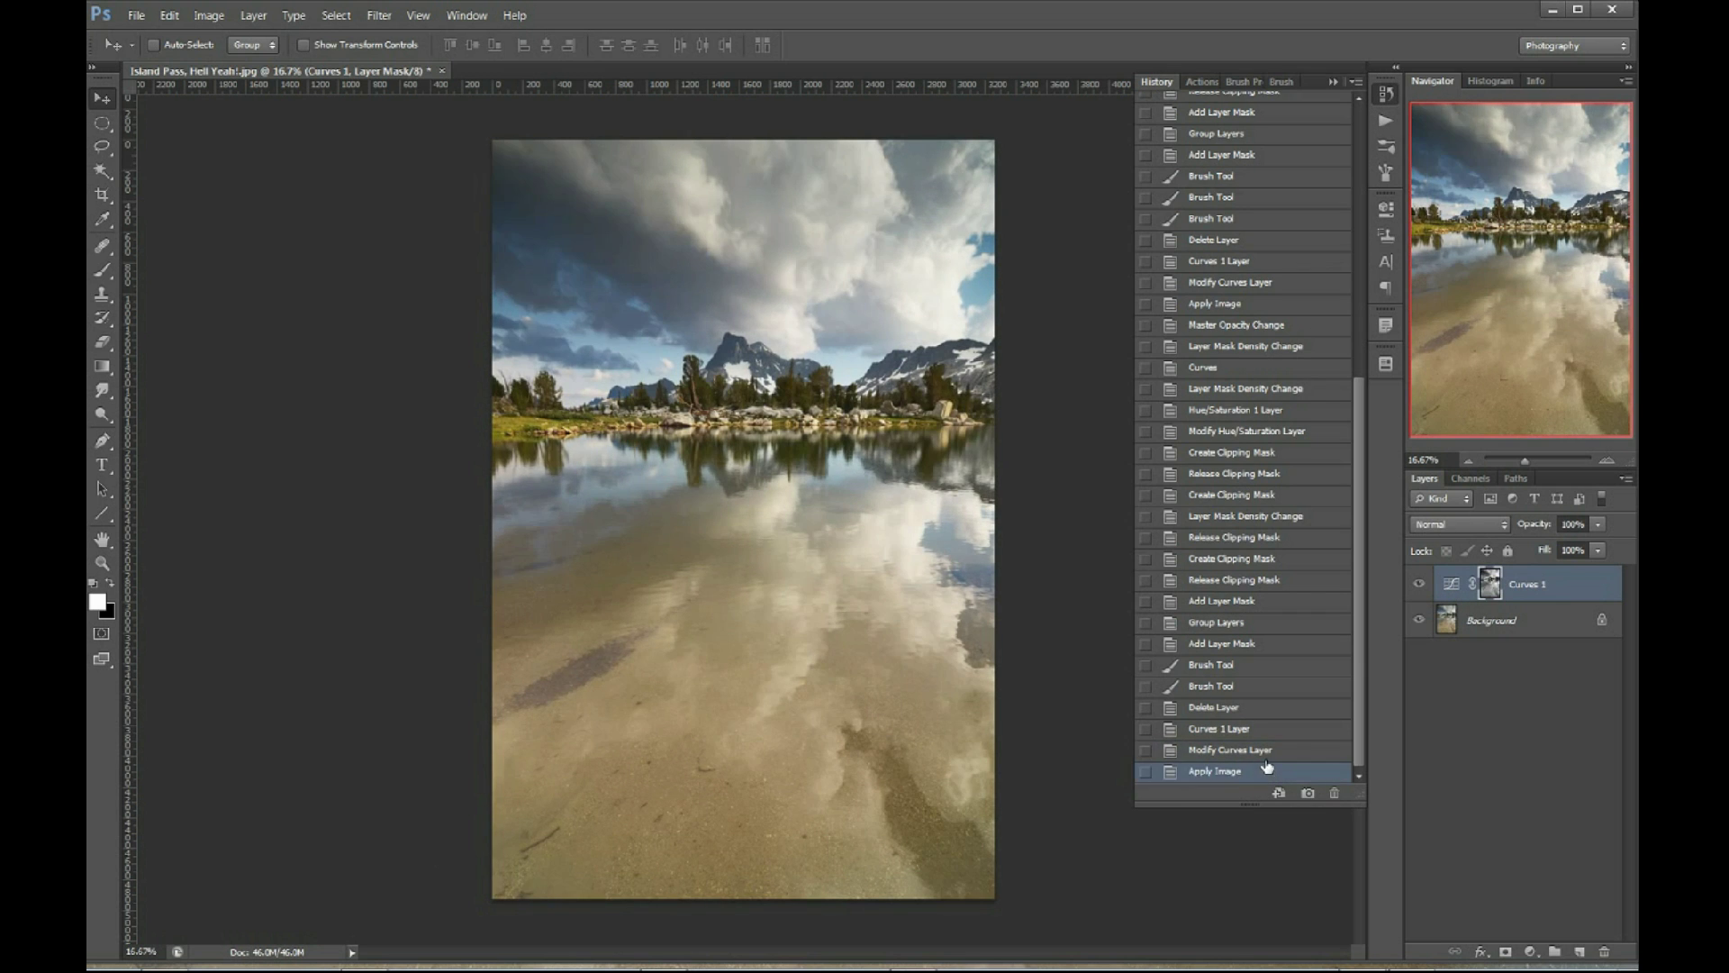
left_click(1268, 751)
left_click(1265, 772)
left_click(1385, 95)
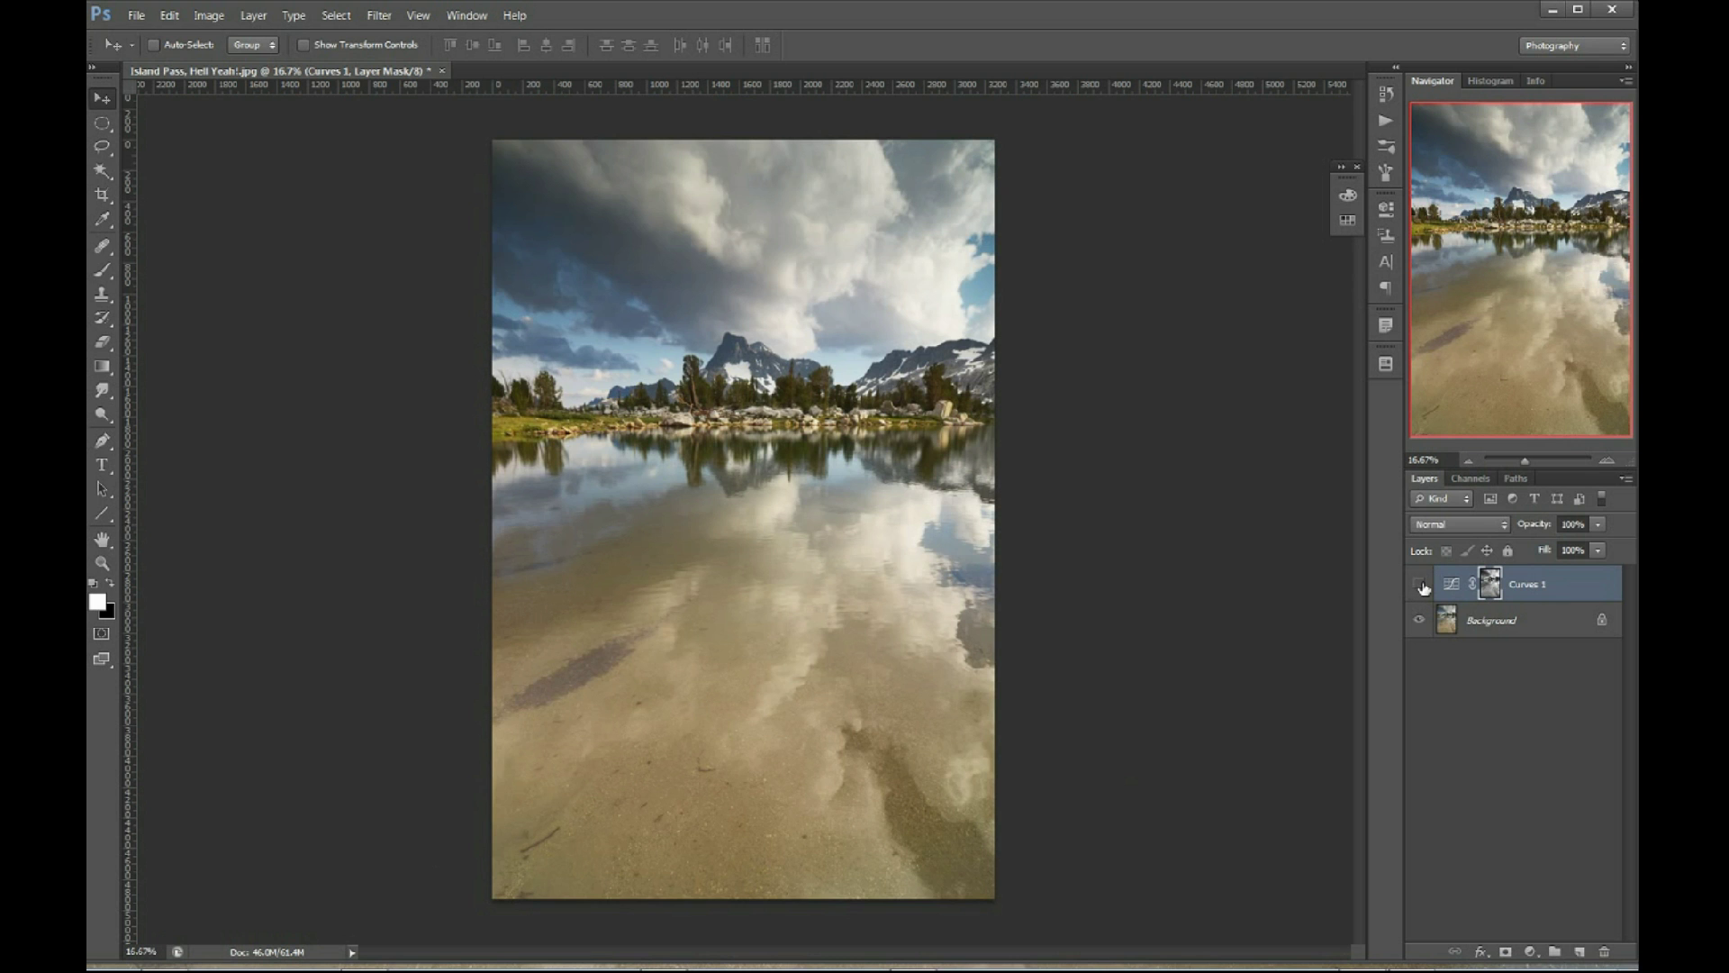
Toggle Curves 1 visibility off and on to compare its effect, leaving it visible.
left_click(1420, 585)
left_click(1421, 586)
left_click(1422, 586)
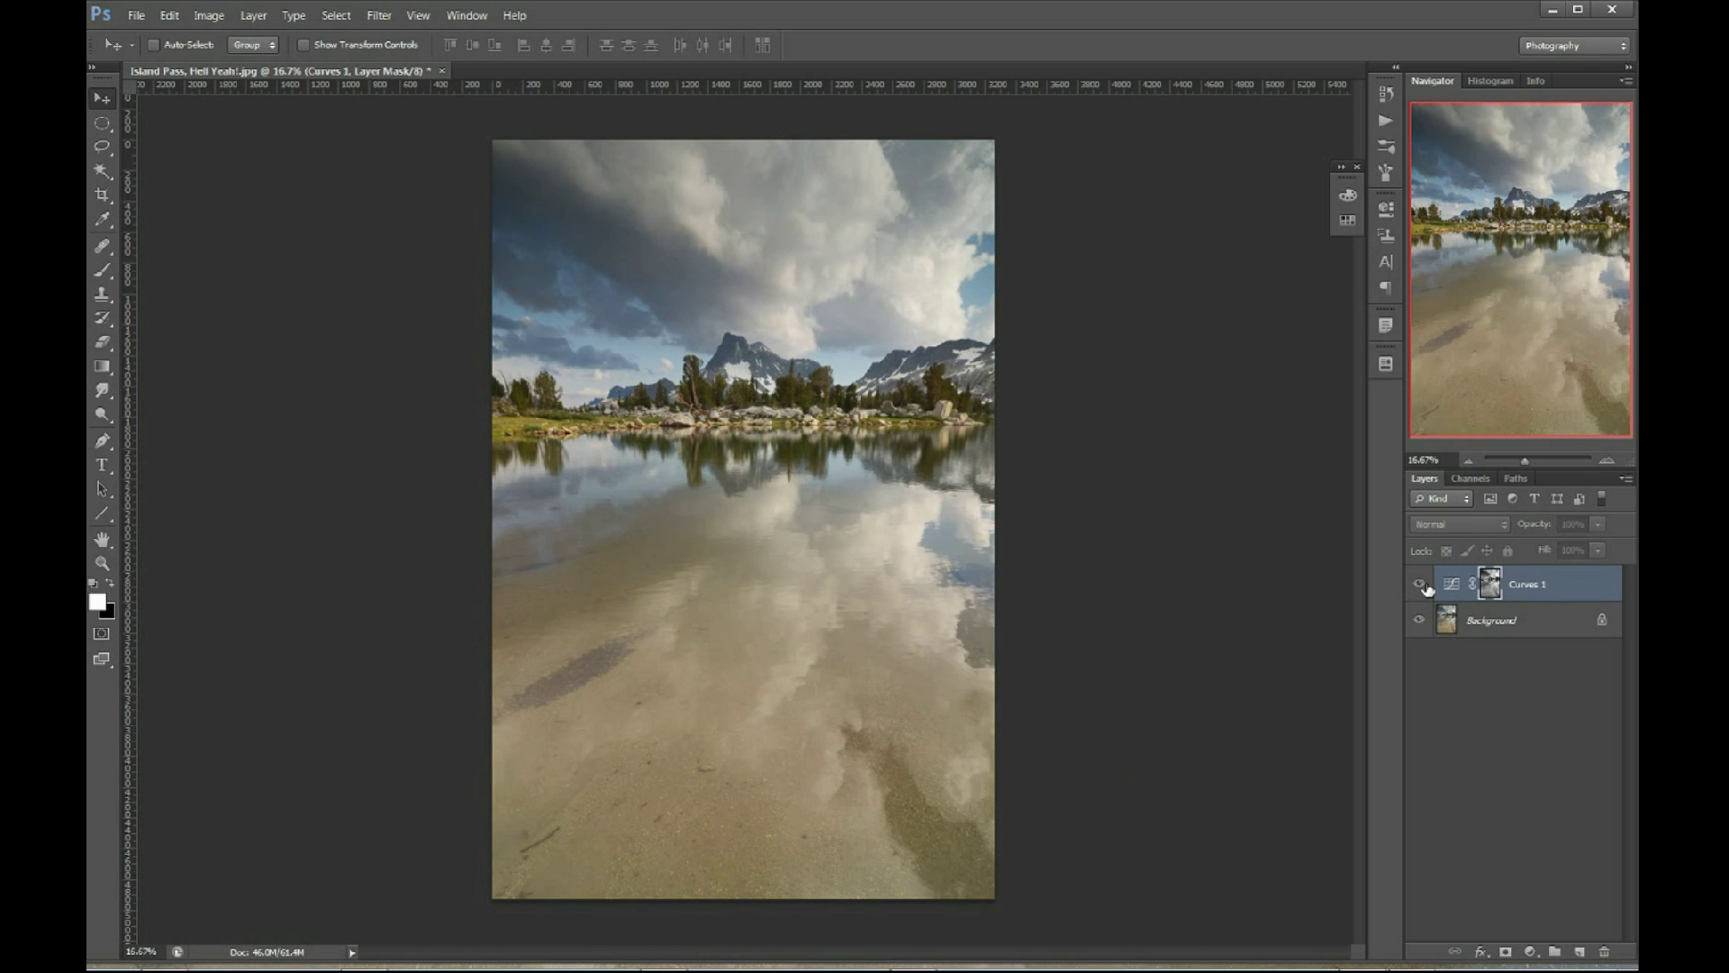
left_click(1422, 585)
left_click(1421, 586)
left_click(1421, 586)
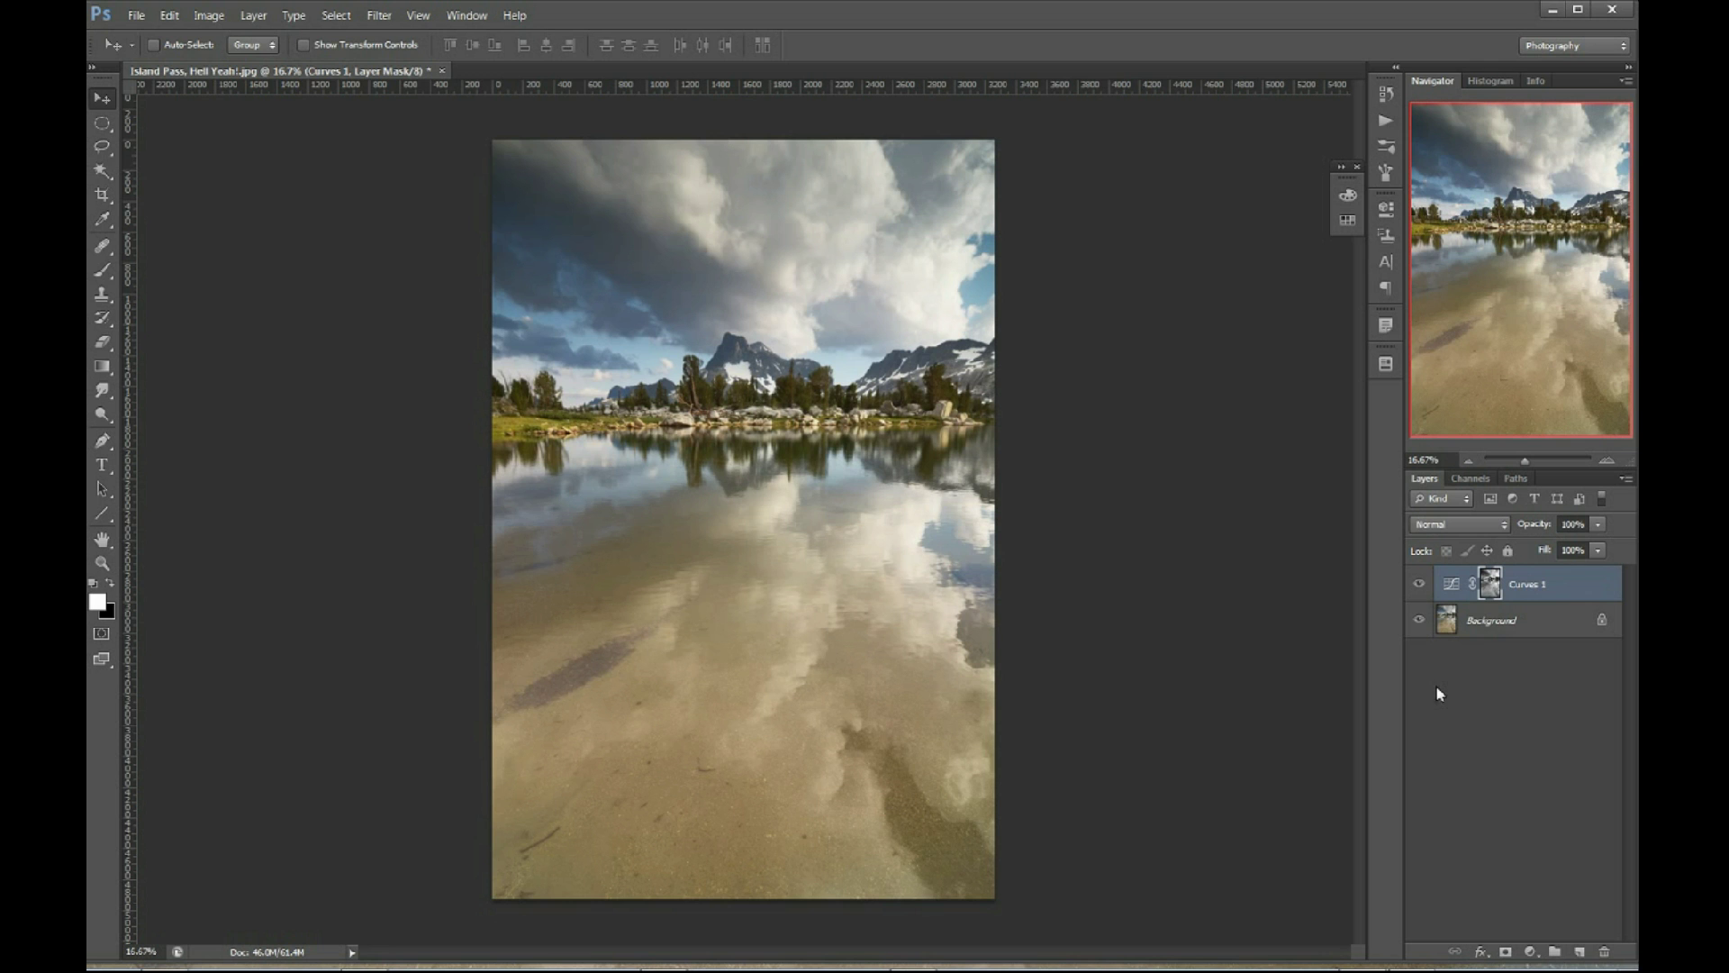
left_click(1488, 589, "shift")
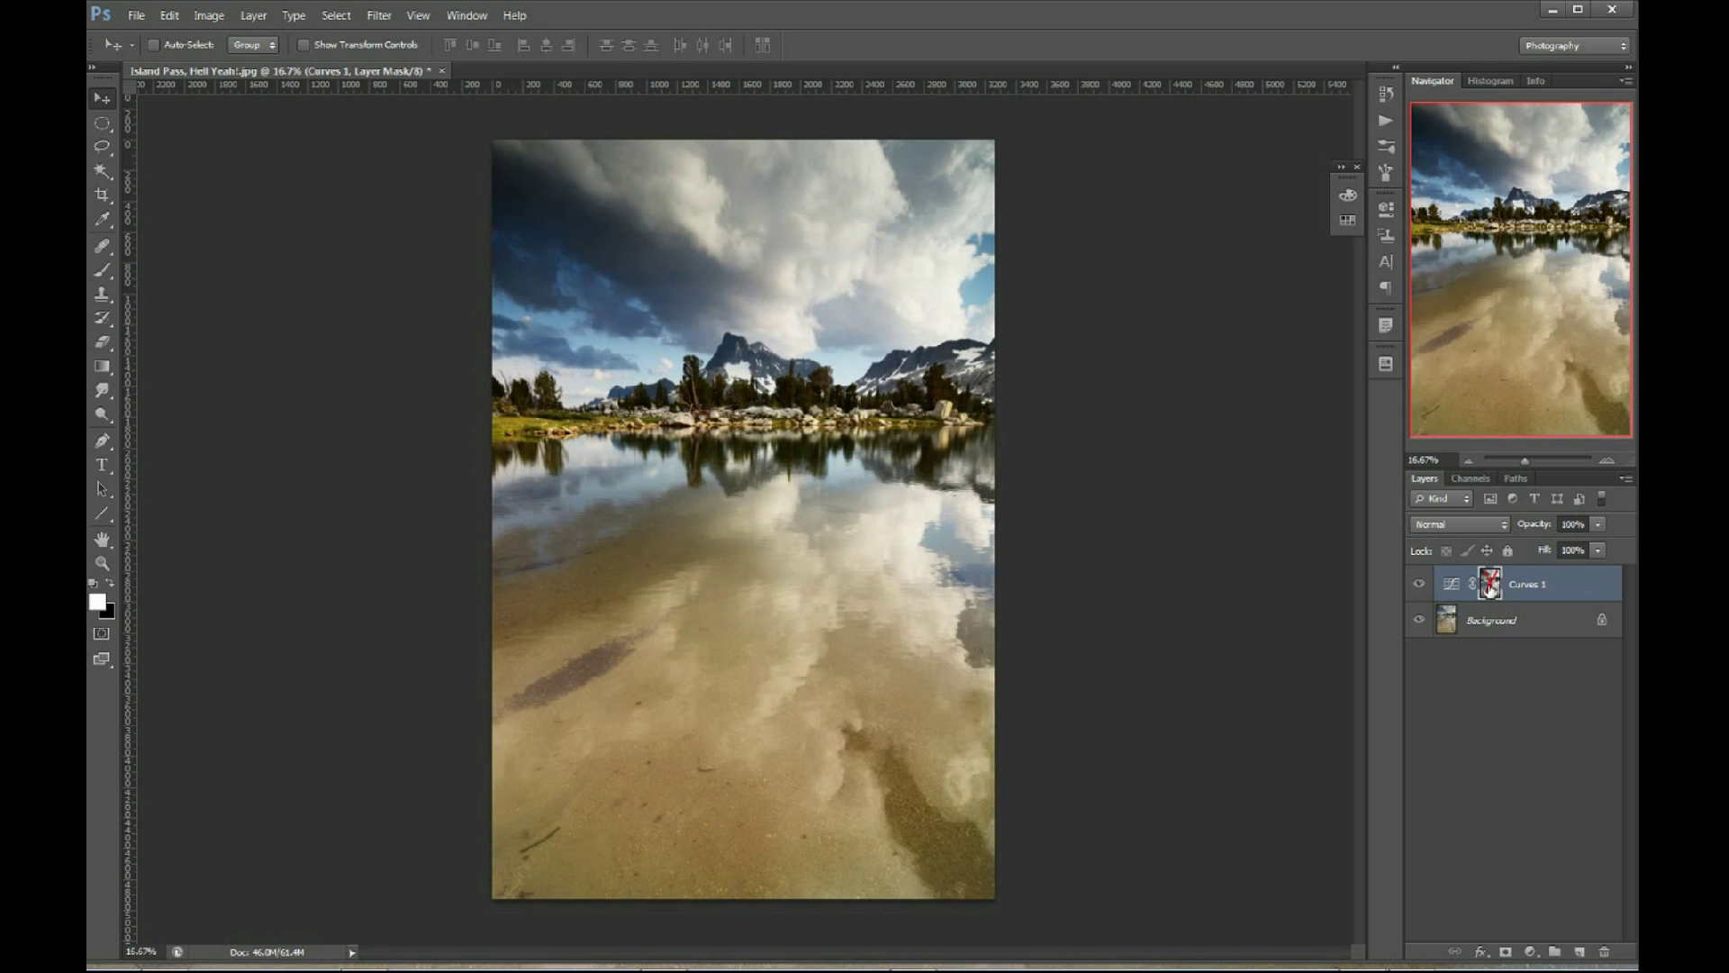
left_click(1491, 588, "shift")
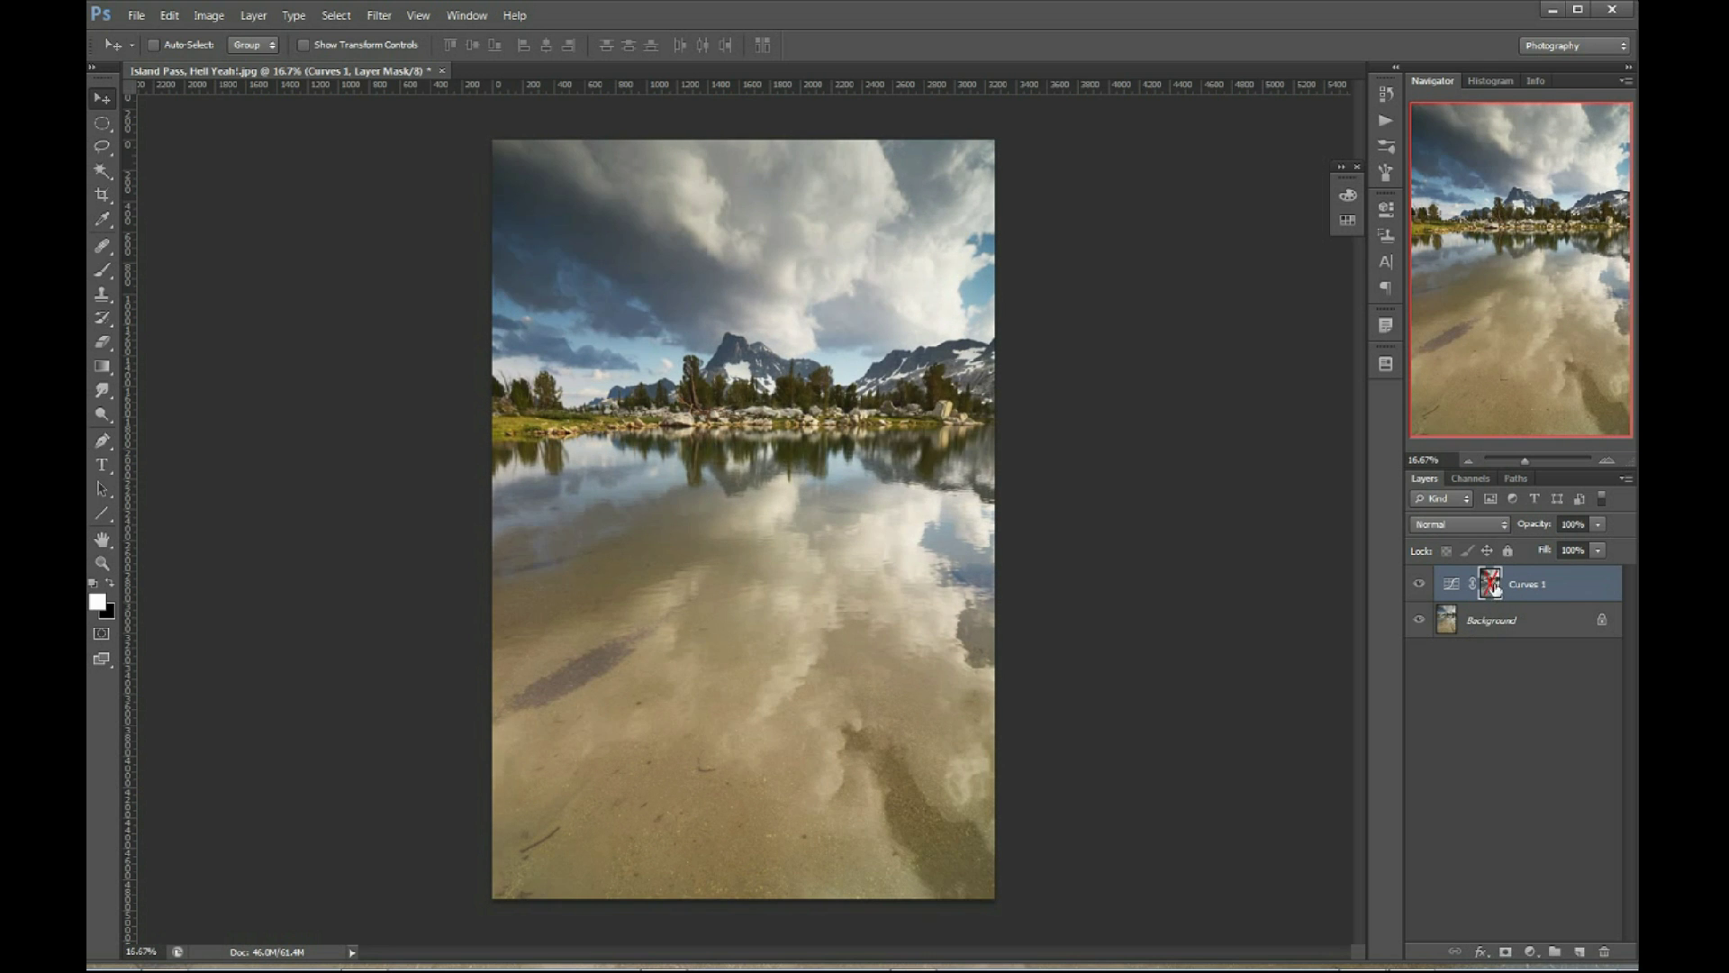
left_click(1491, 588, "shift")
left_click(1490, 588, "shift")
left_click(1492, 590, "shift")
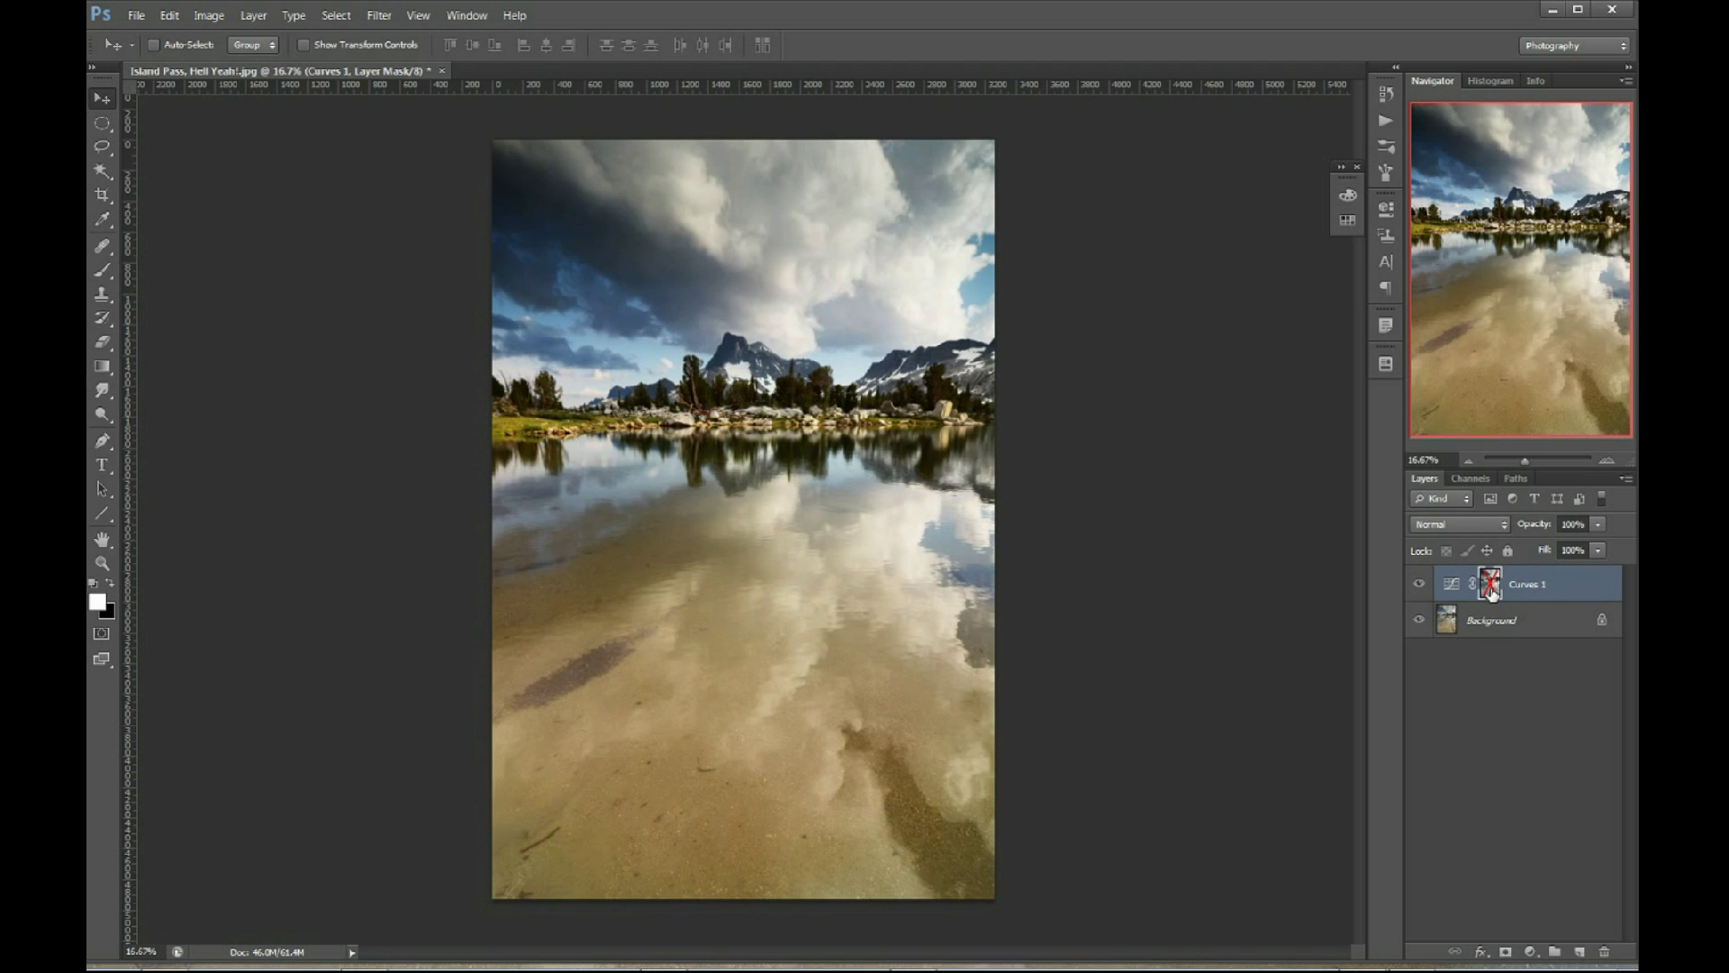
left_click(1492, 590, "shift")
left_click(1491, 590, "shift")
left_click(1492, 589, "shift")
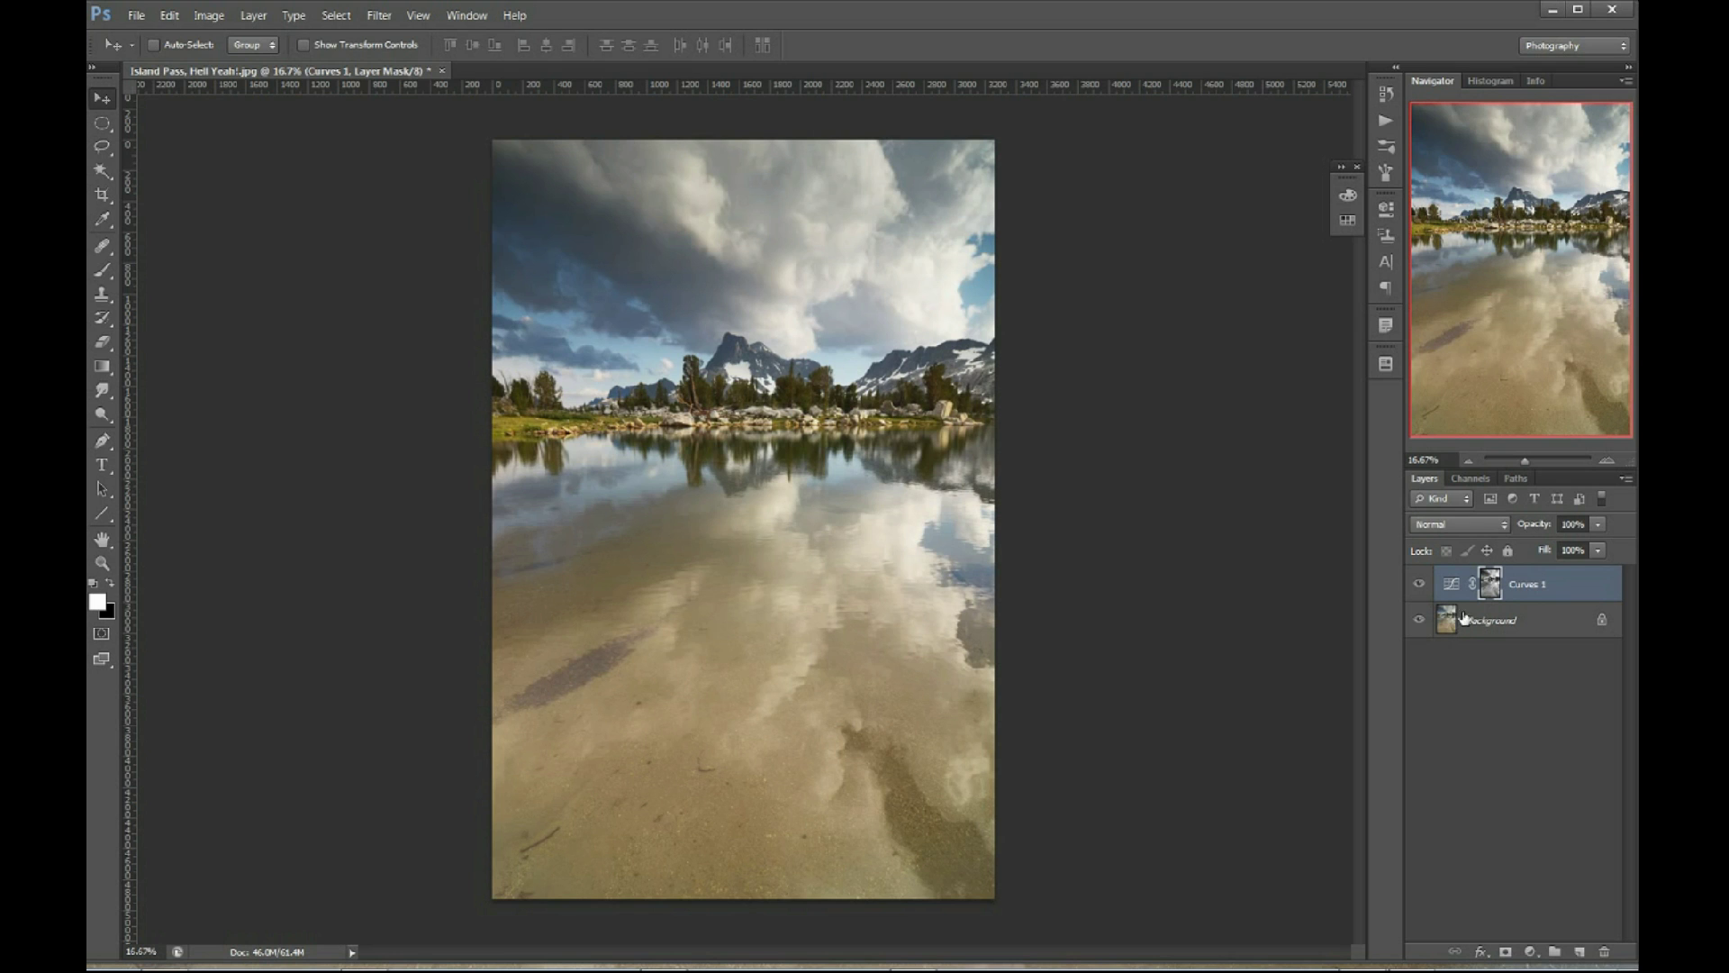
mouse_move(1542, 529)
left_mouse_down()
mouse_move(1482, 531)
mouse_move(1549, 535)
left_mouse_up()
View the Curves 1 mask and lower its Density in the Masks properties to about 50%.
double_click(1488, 585)
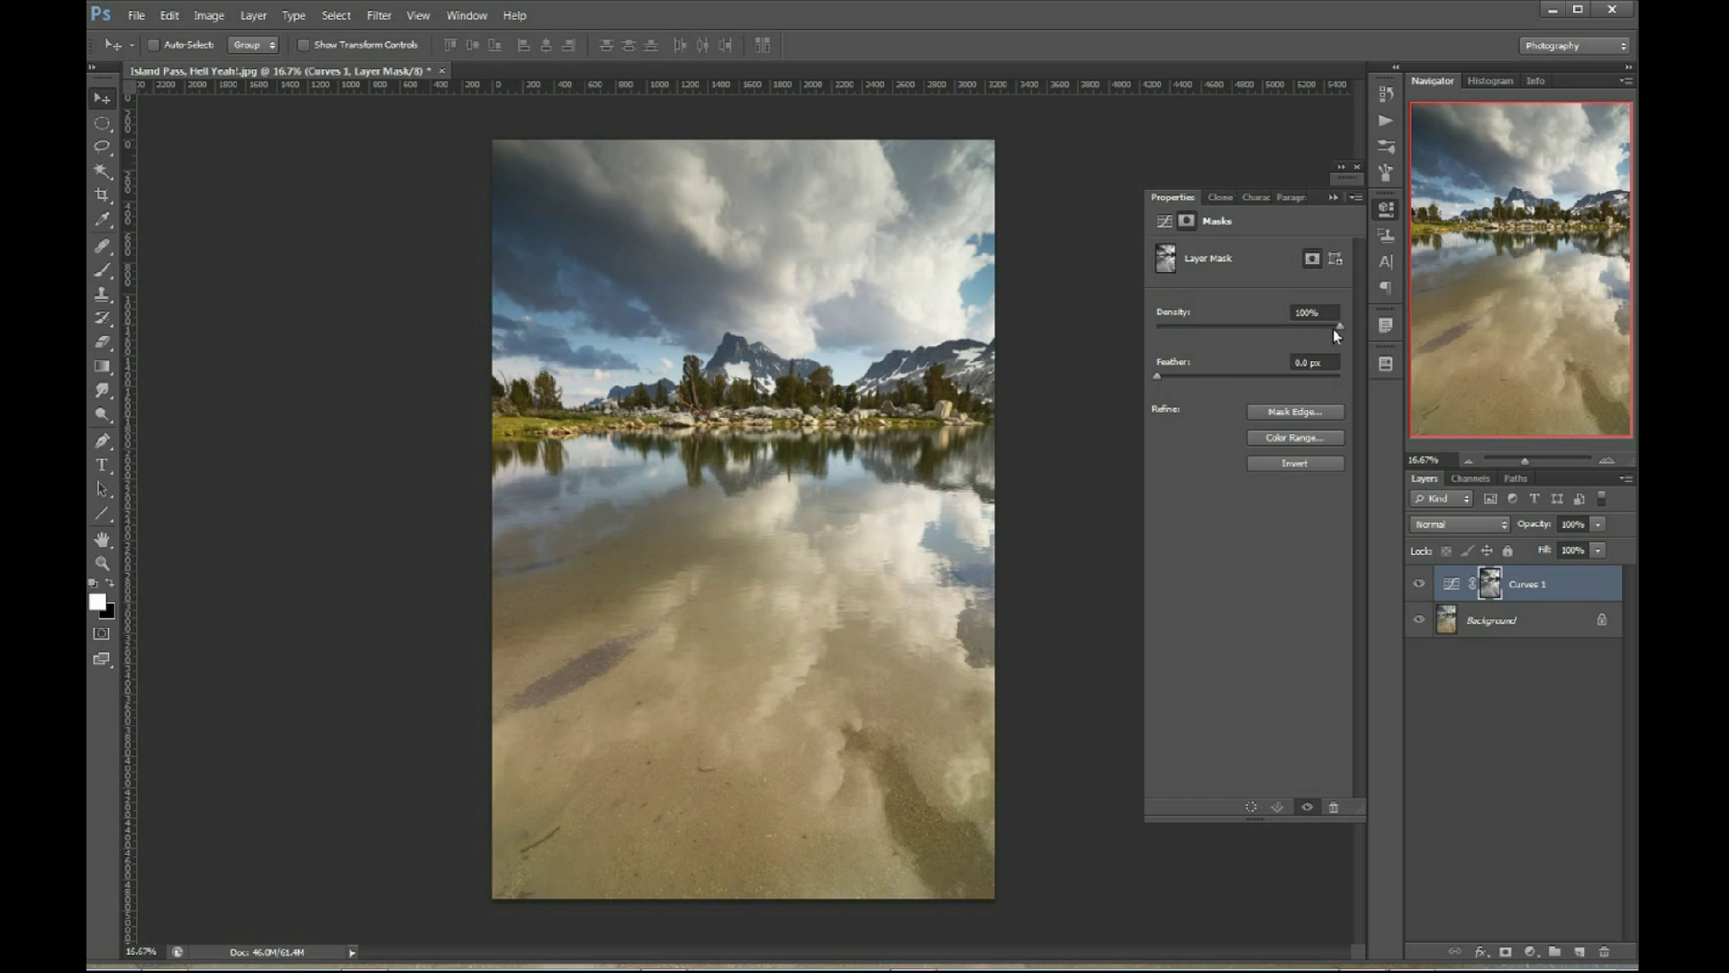
left_click(1491, 584, "alt")
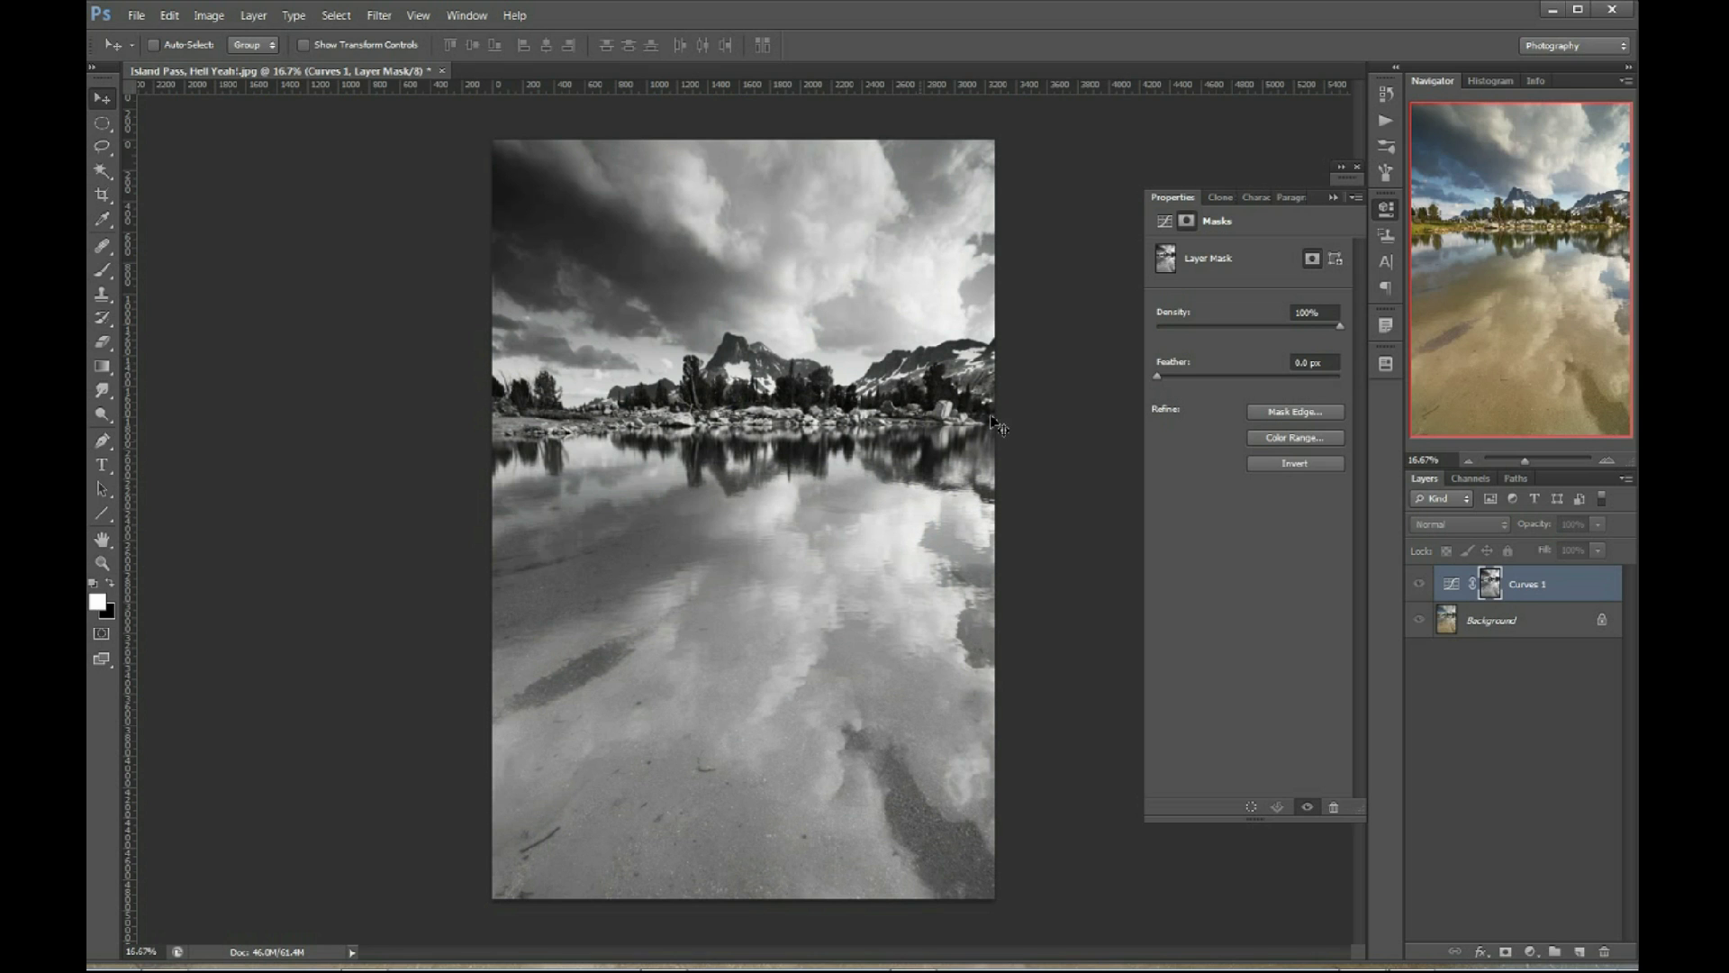
left_click_drag(1339, 331, 1156, 329)
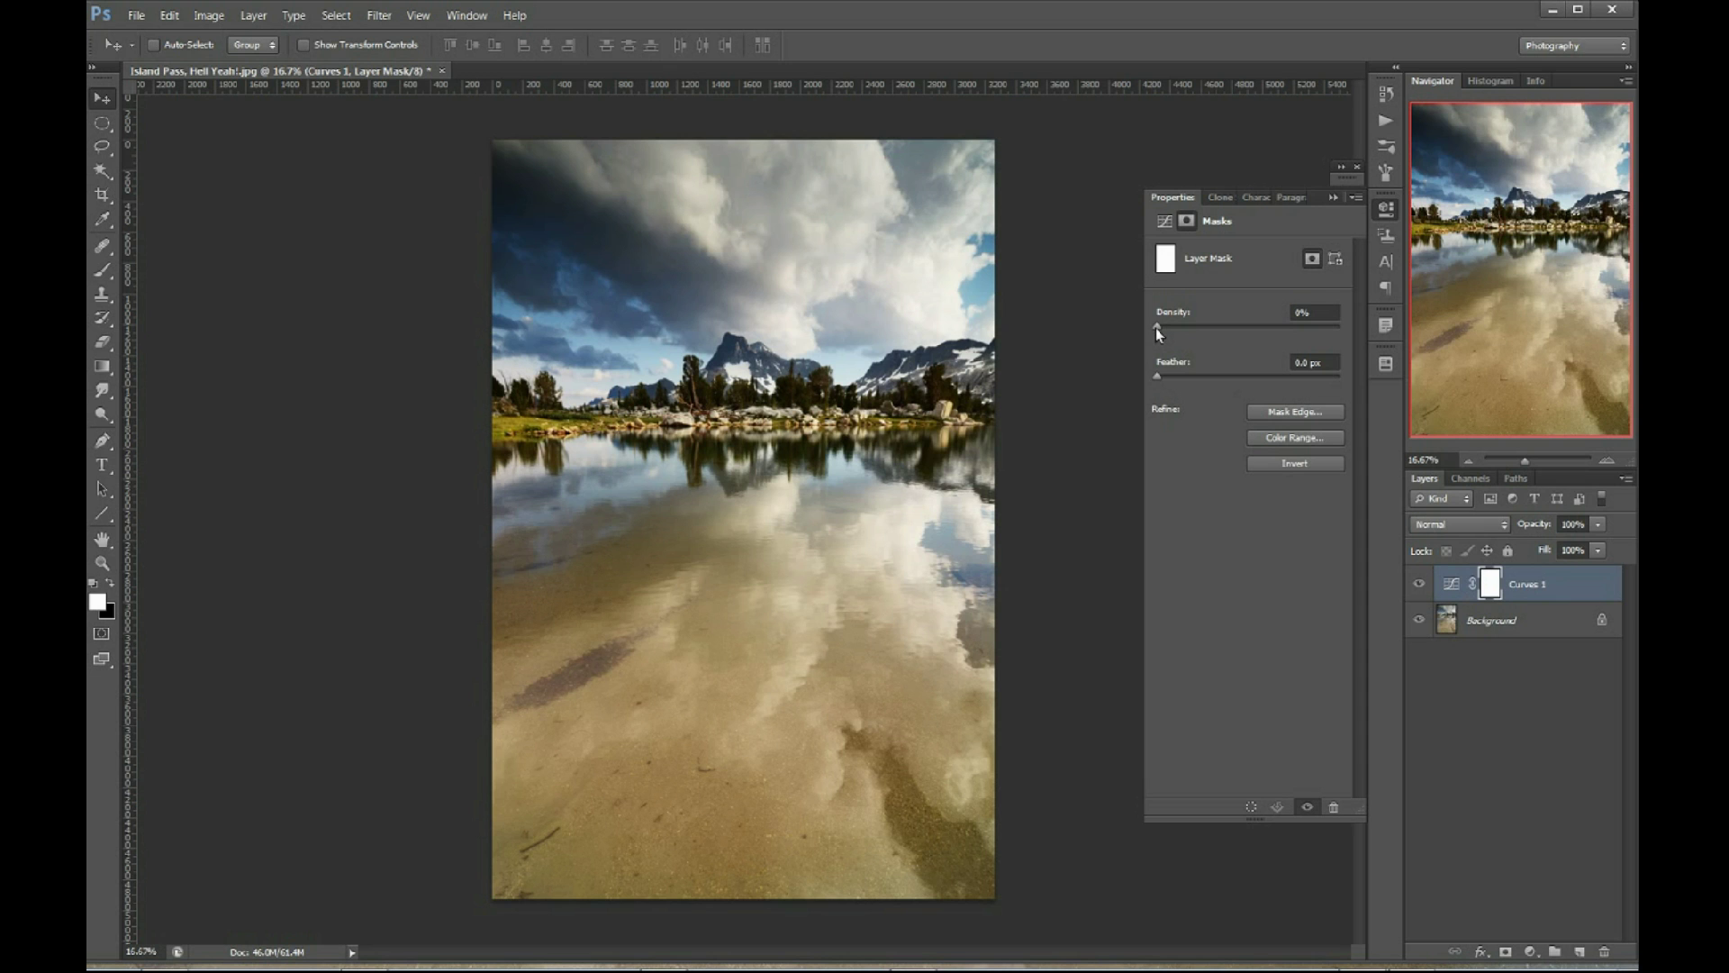
left_click_drag(1156, 330, 1384, 335)
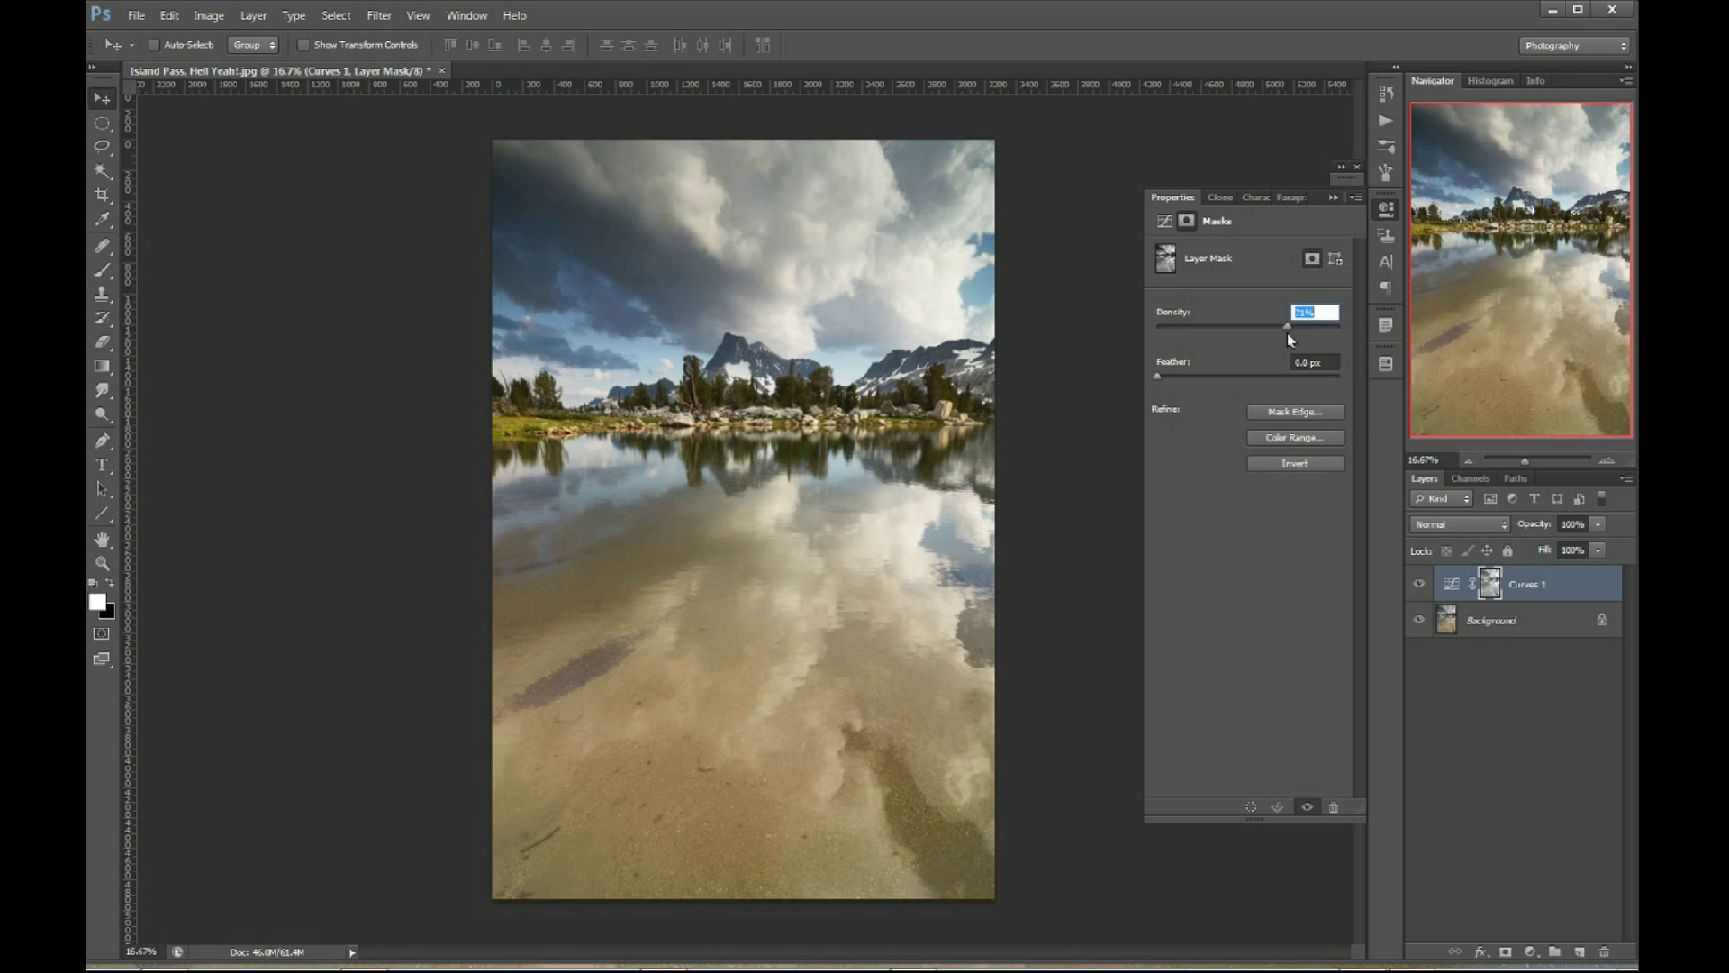
left_click_drag(1288, 334, 1264, 333)
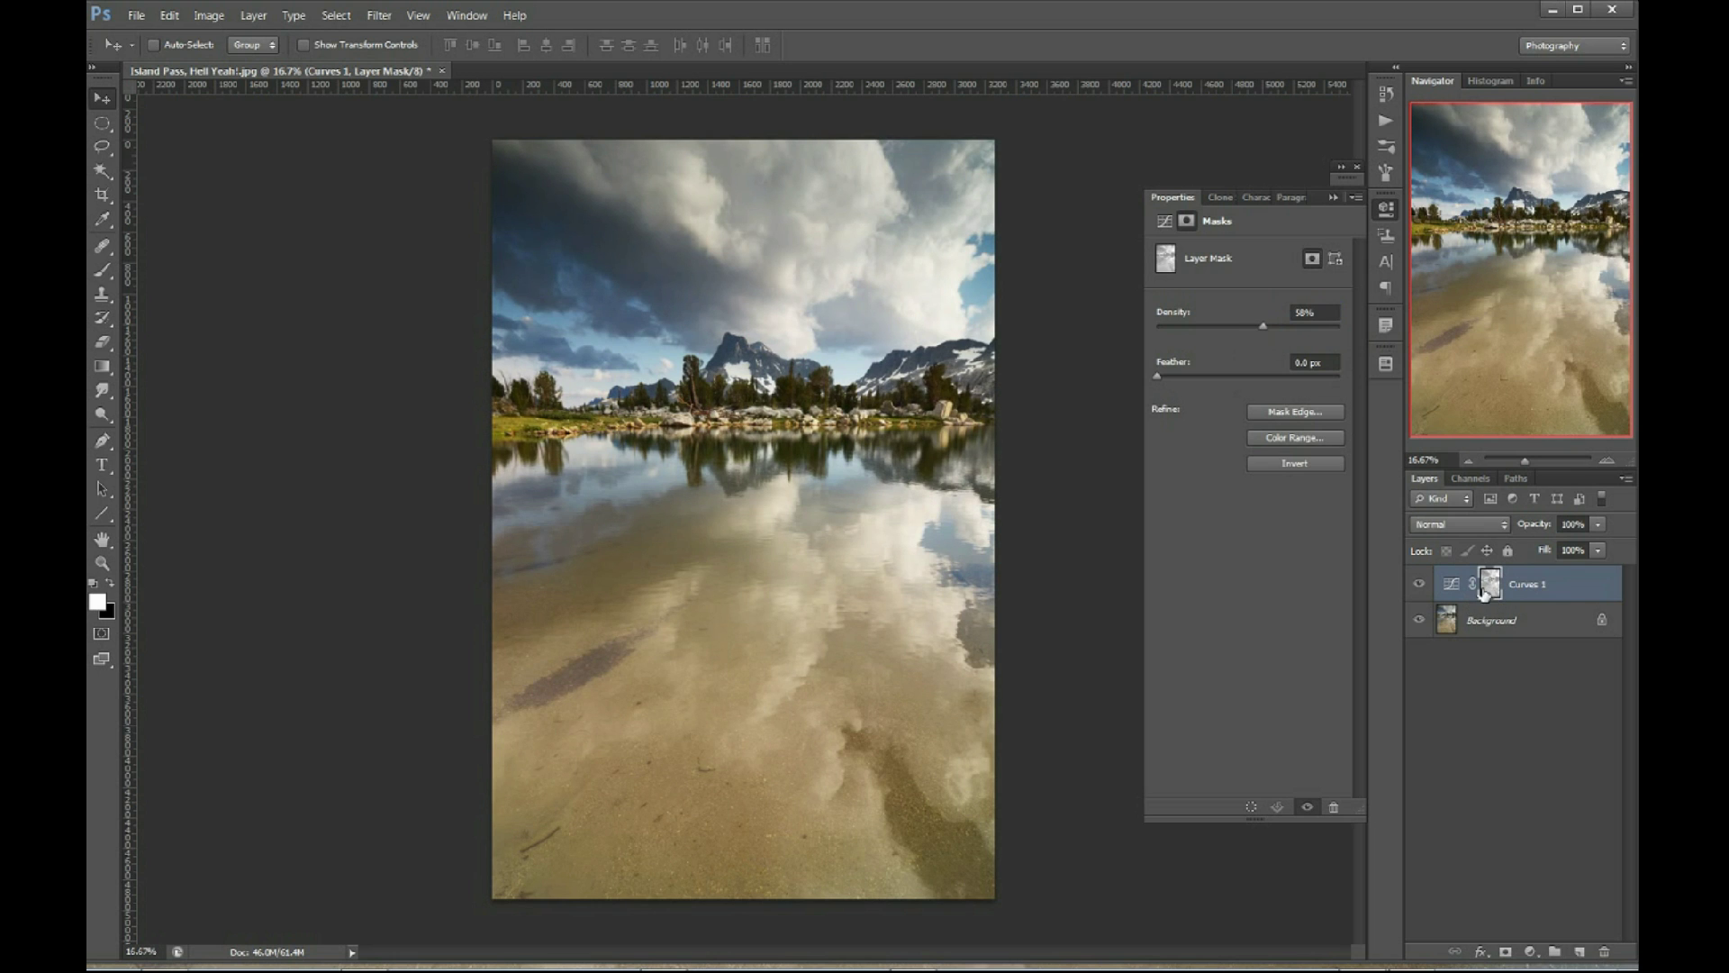
Set the Curves 1 mask Density back to 100%.
left_click(1489, 587, "alt")
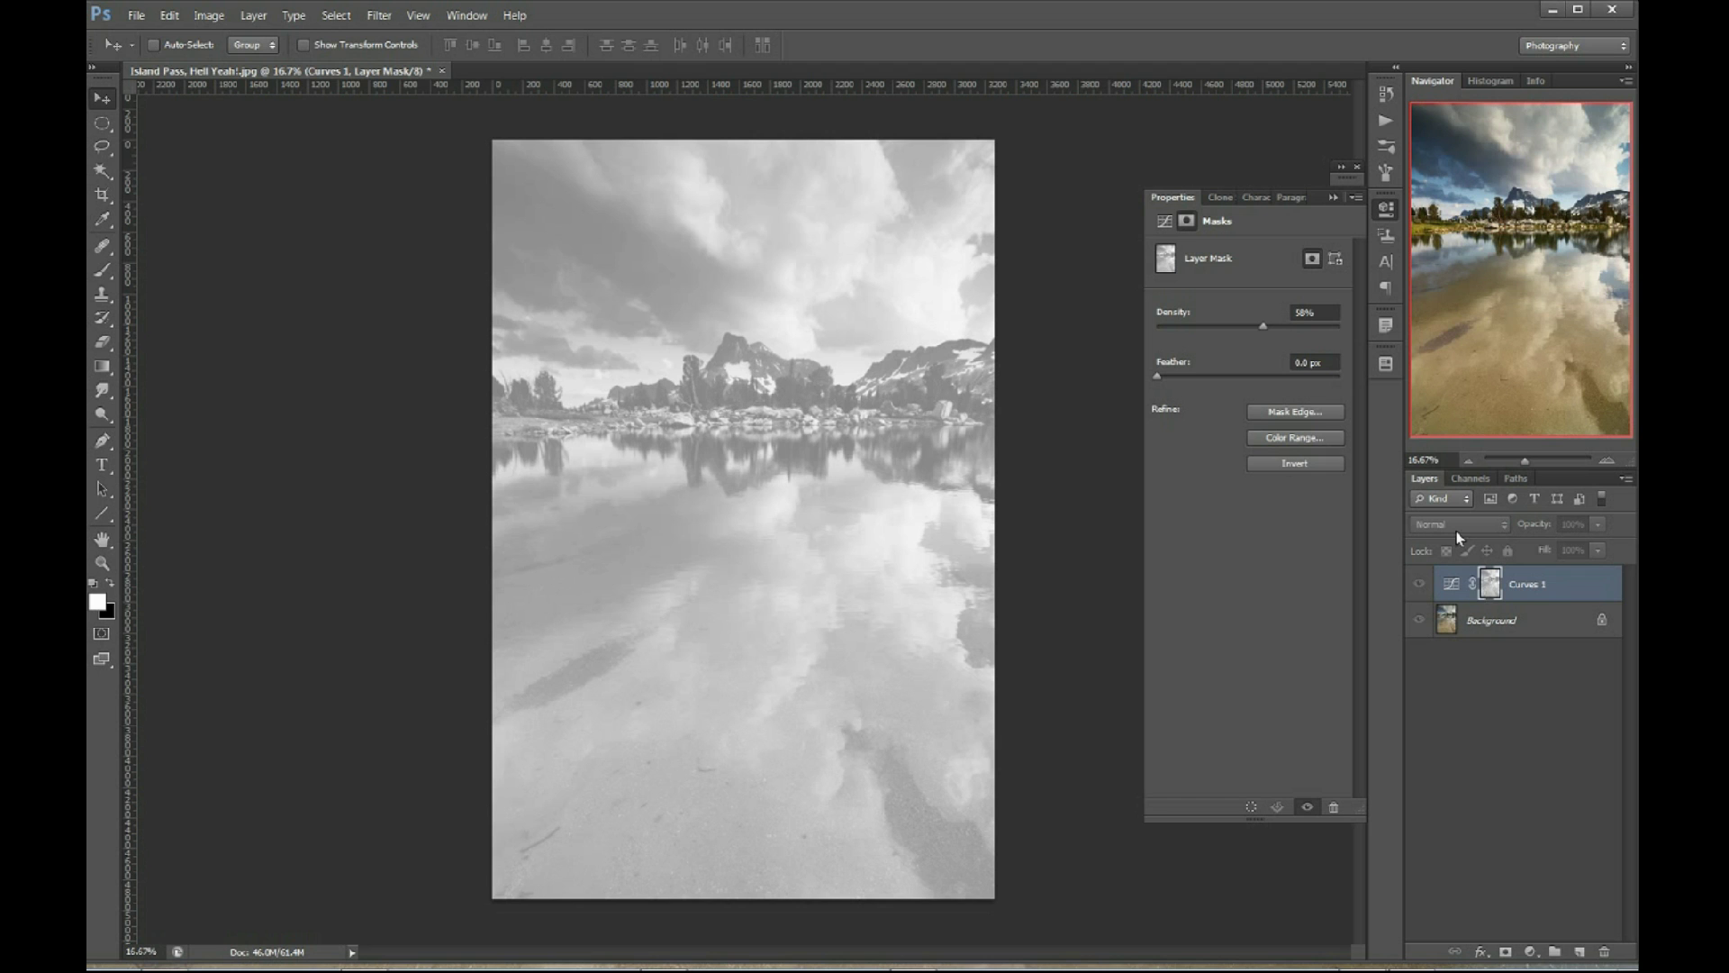
left_click(1486, 583, "alt")
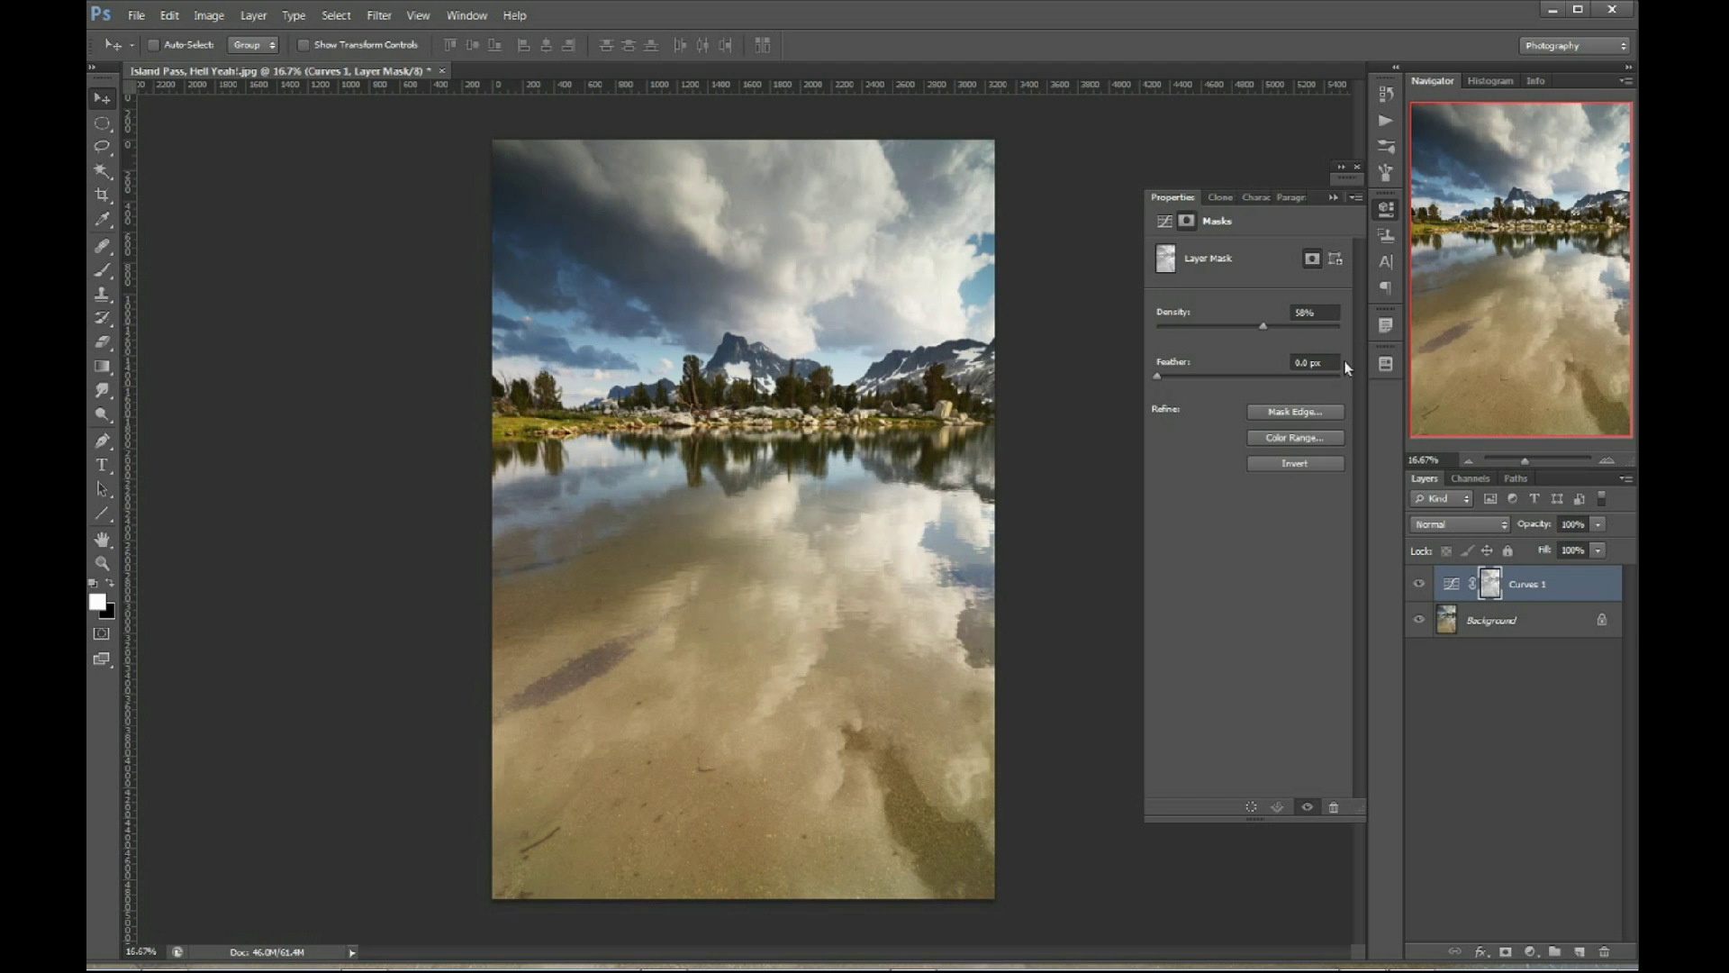
left_click(1262, 329)
mouse_move(1255, 332)
left_mouse_down()
mouse_move(1286, 334)
mouse_move(1261, 334)
left_mouse_up()
left_click_drag(1258, 338, 1536, 330)
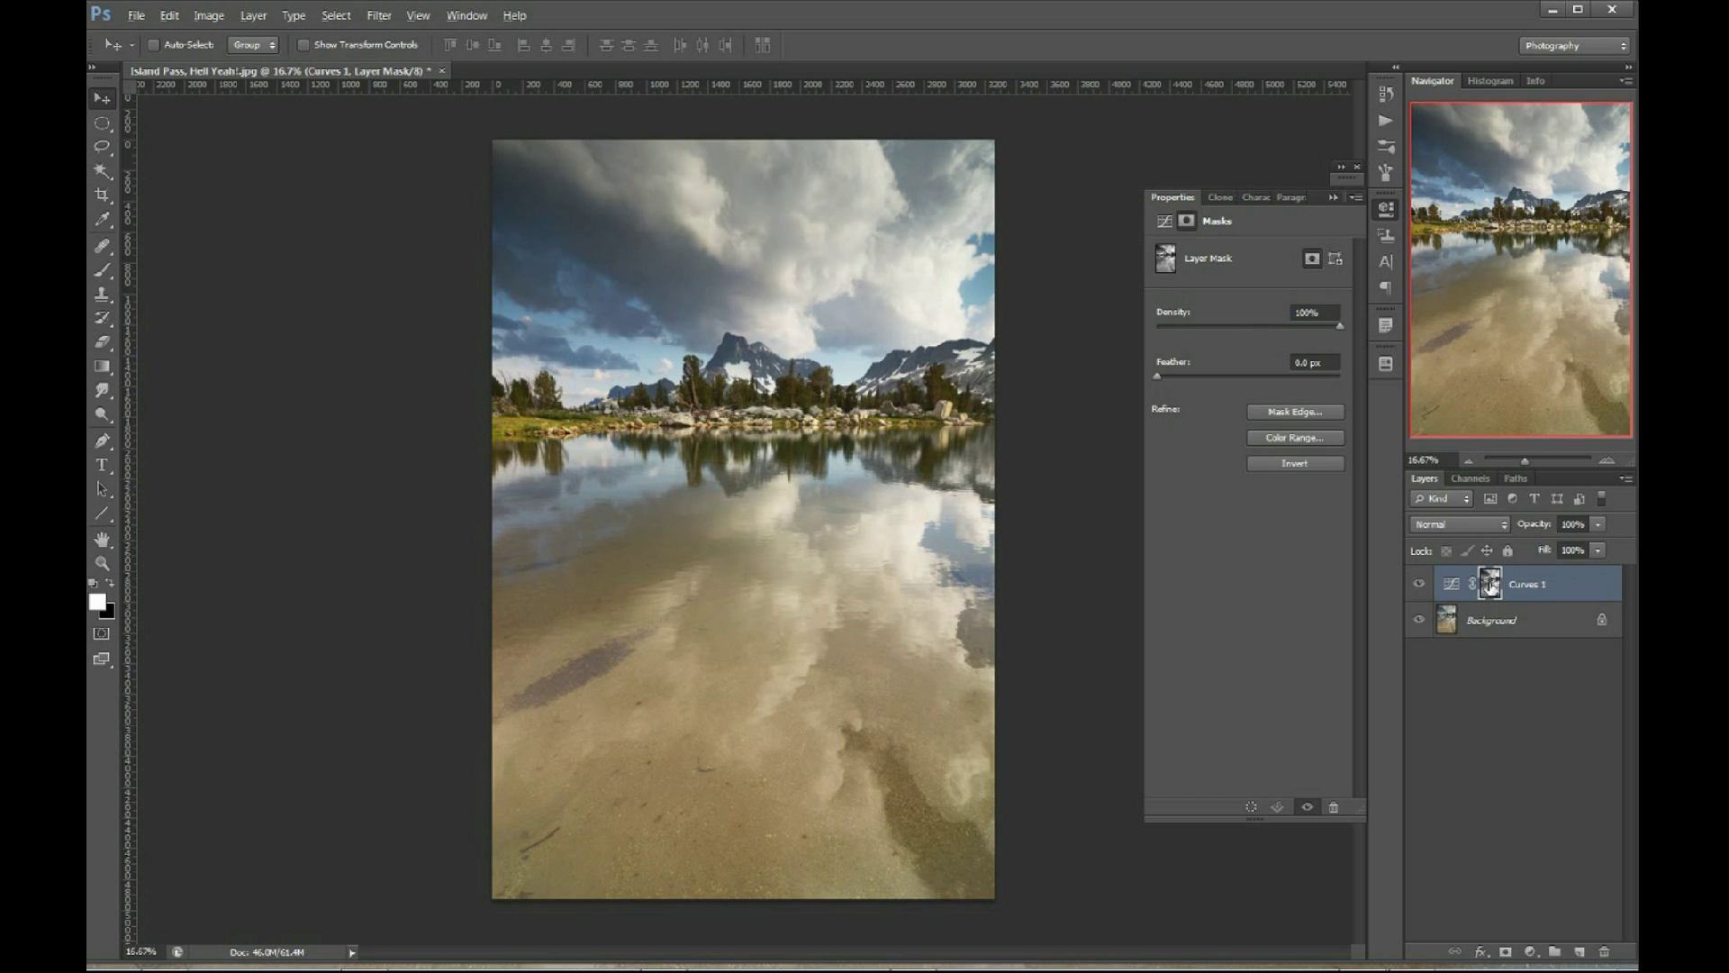
Inspect the Curves 1 mask, then open Curves on it with Ctrl+M.
left_click(1488, 587, "alt")
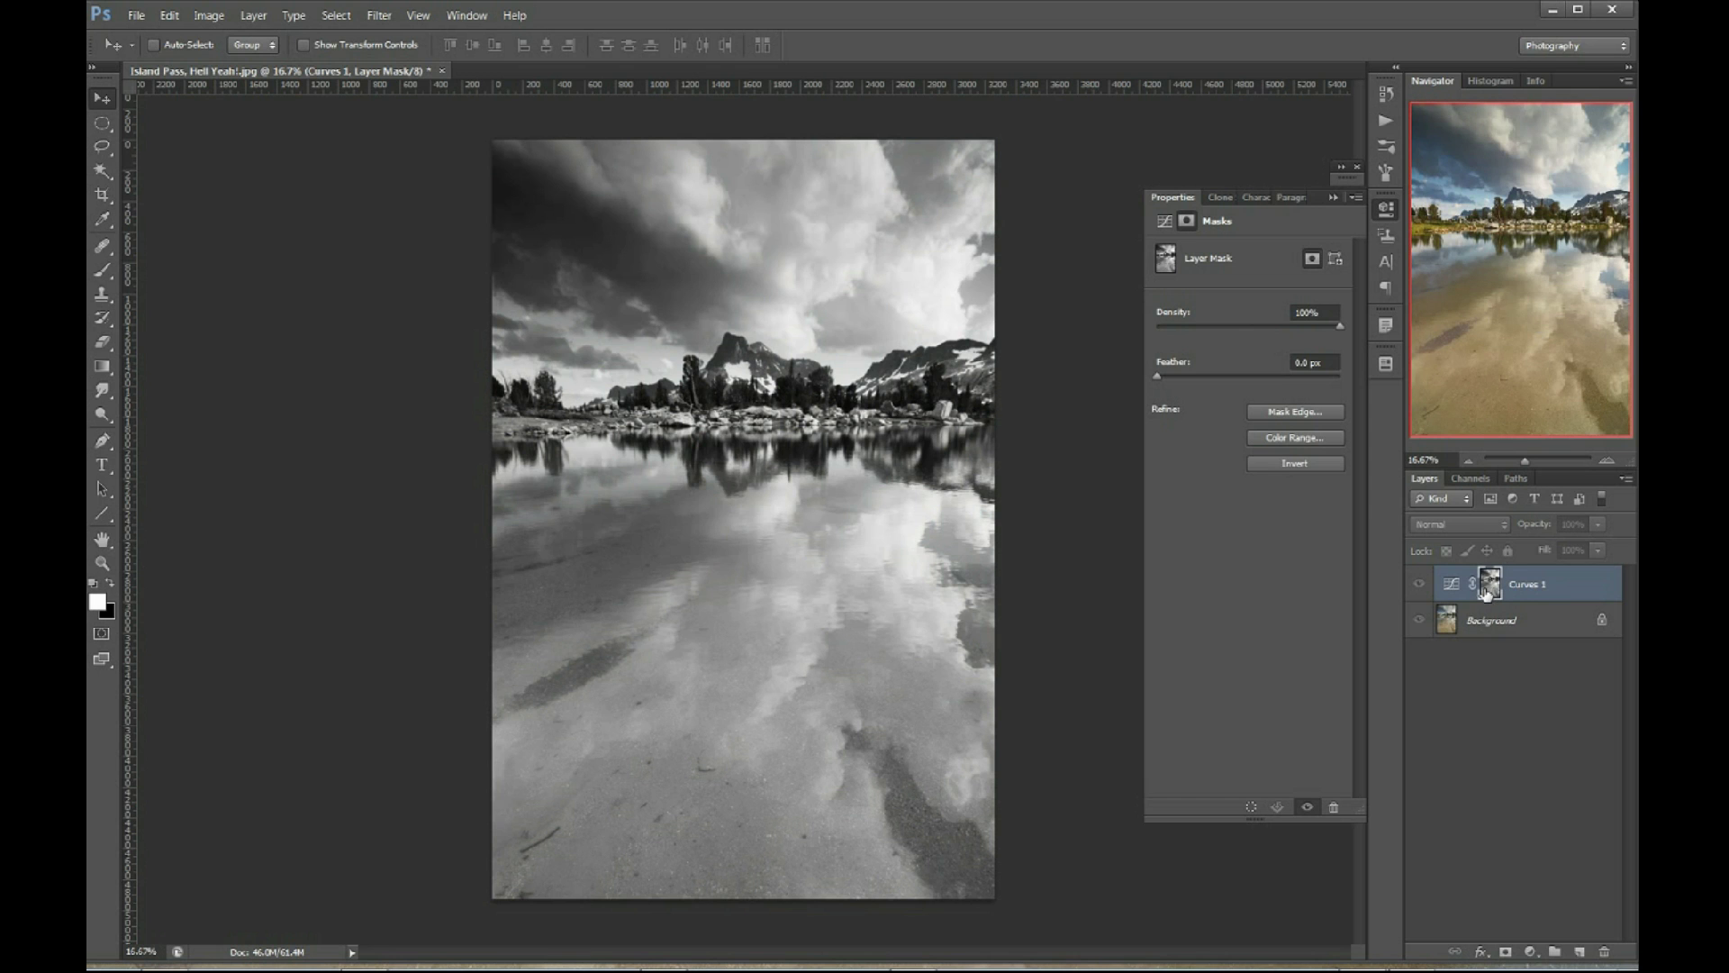
left_click(1488, 589, "alt")
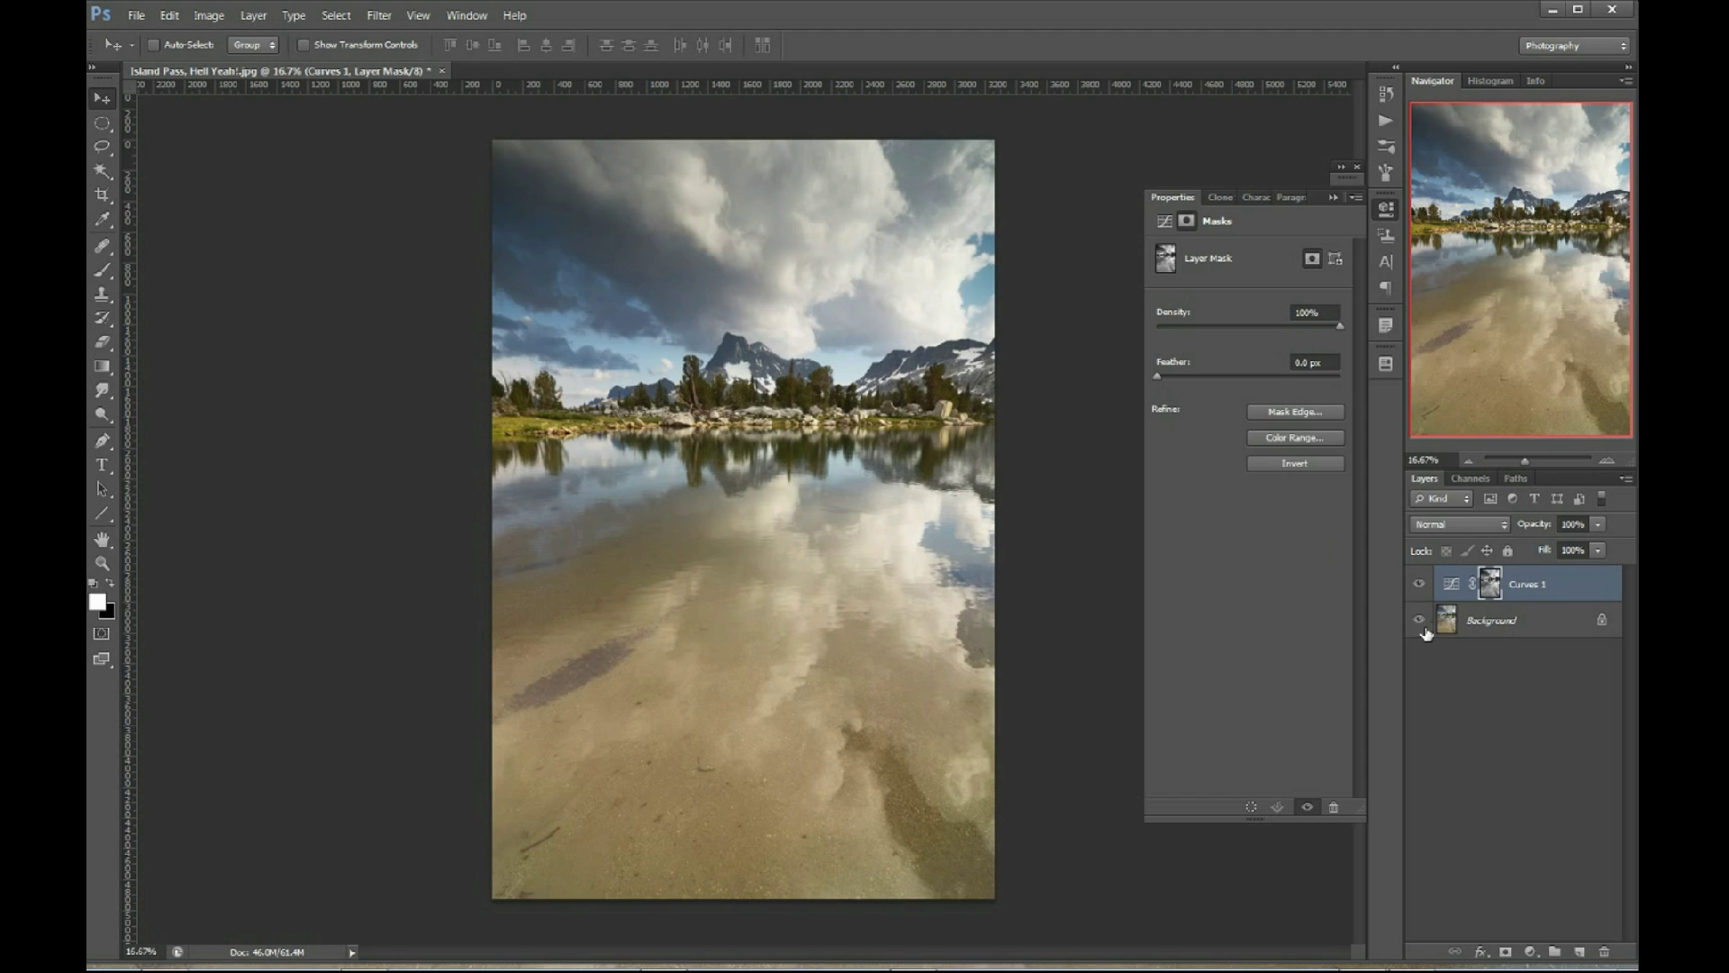
key("ctrl+m")
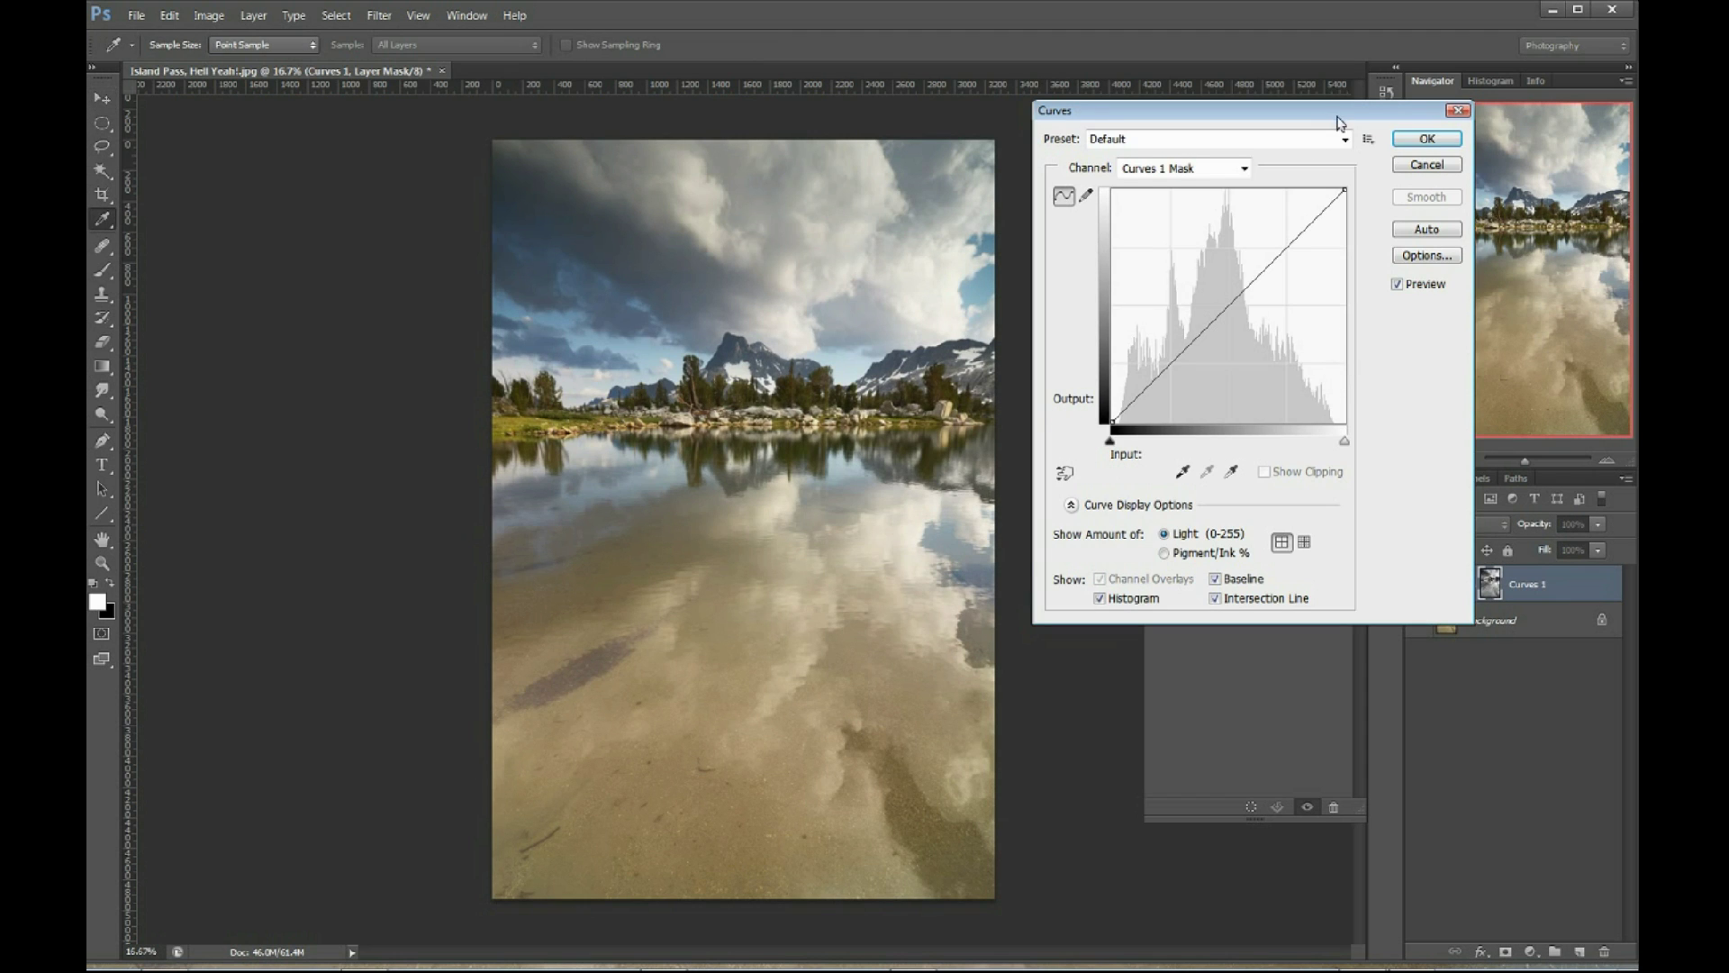
Cancel the Curves dialog, show the Curves 1 mask alone, and reopen Curves with Ctrl+M.
left_click_drag(1329, 116, 1340, 135)
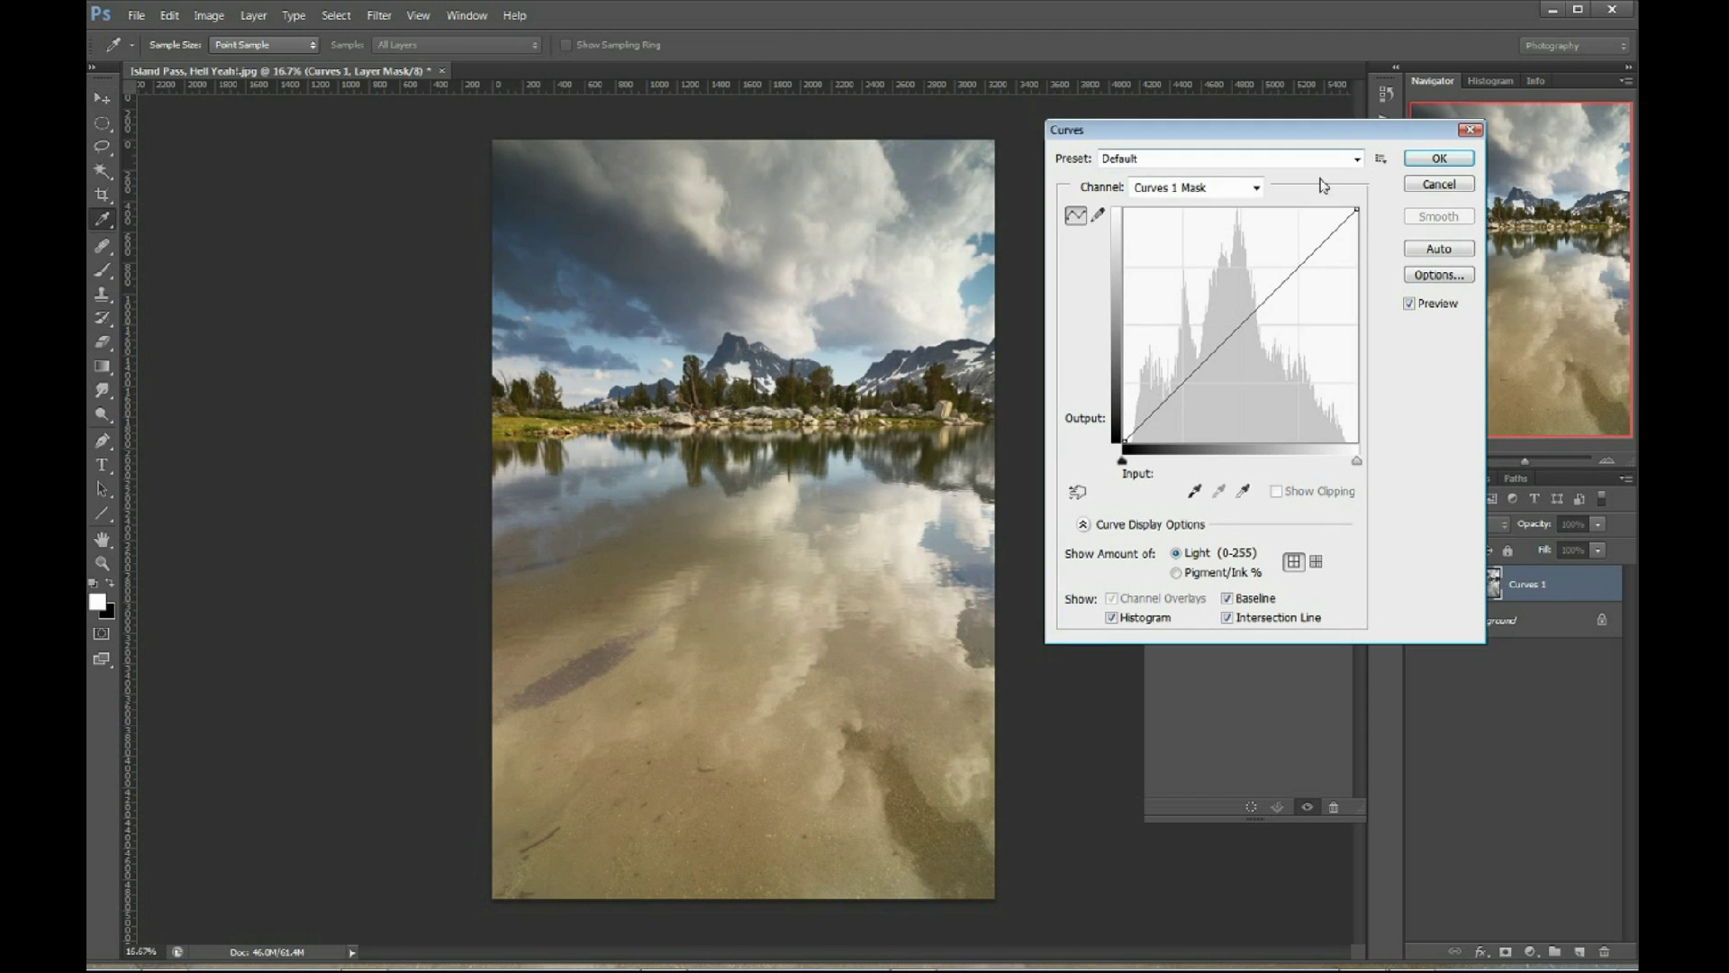
left_click(1440, 184)
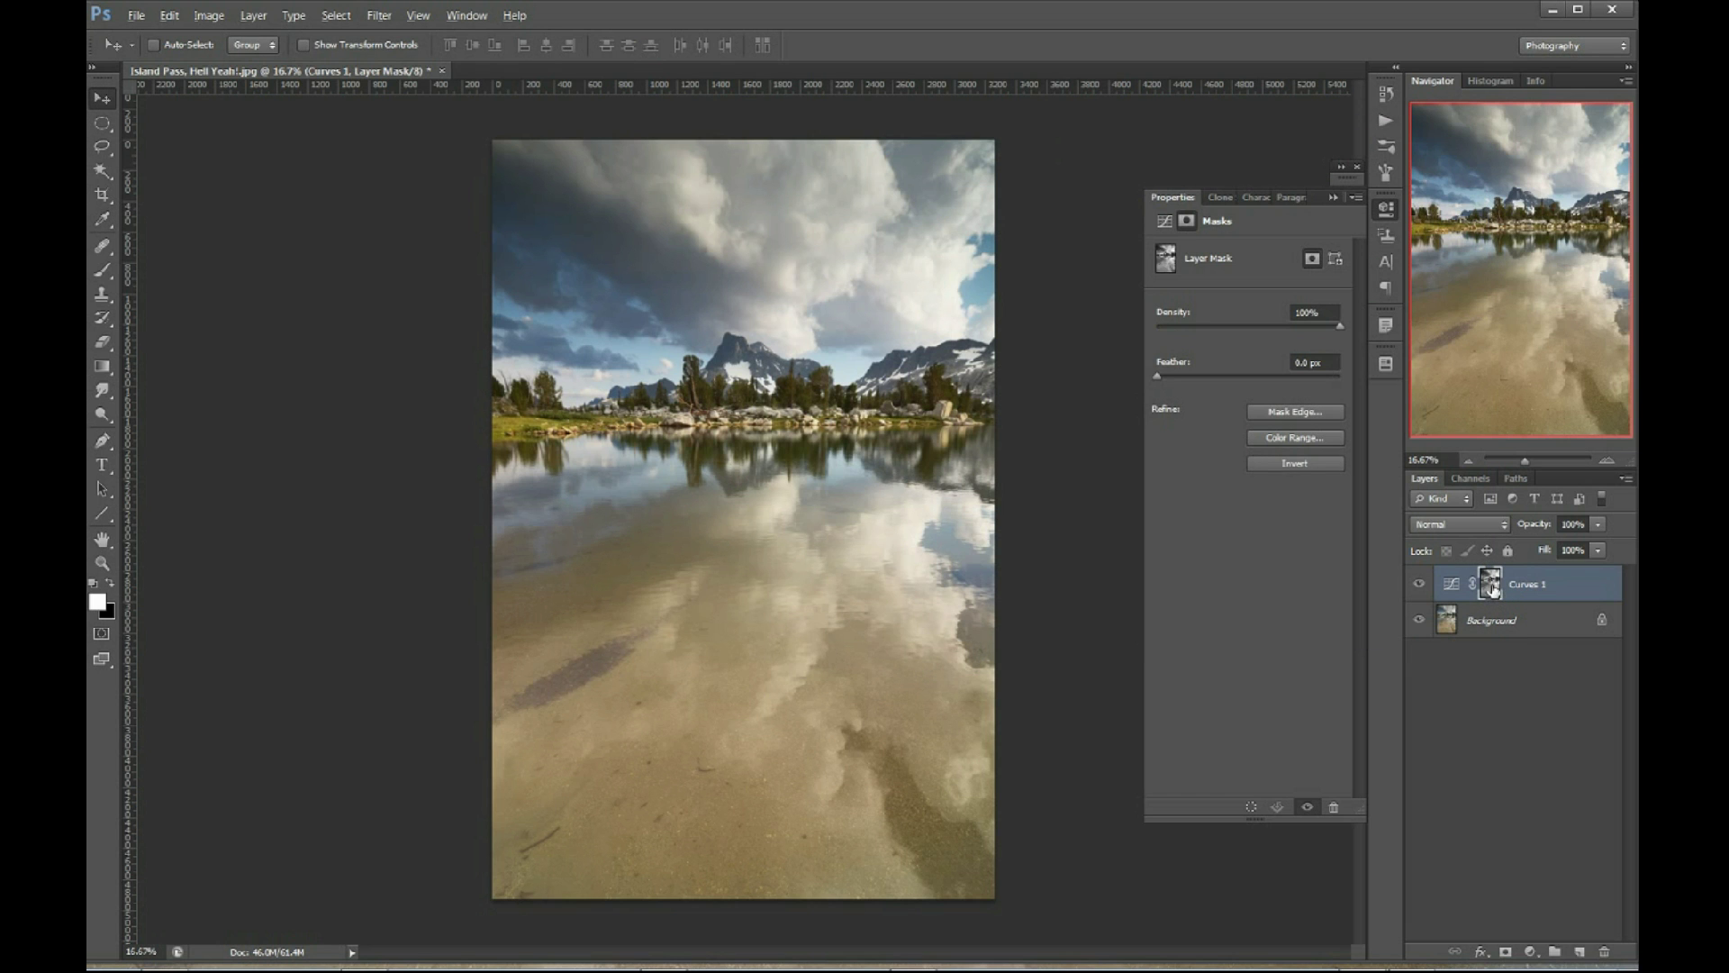
left_click(1488, 591, "alt")
key("ctrl+m")
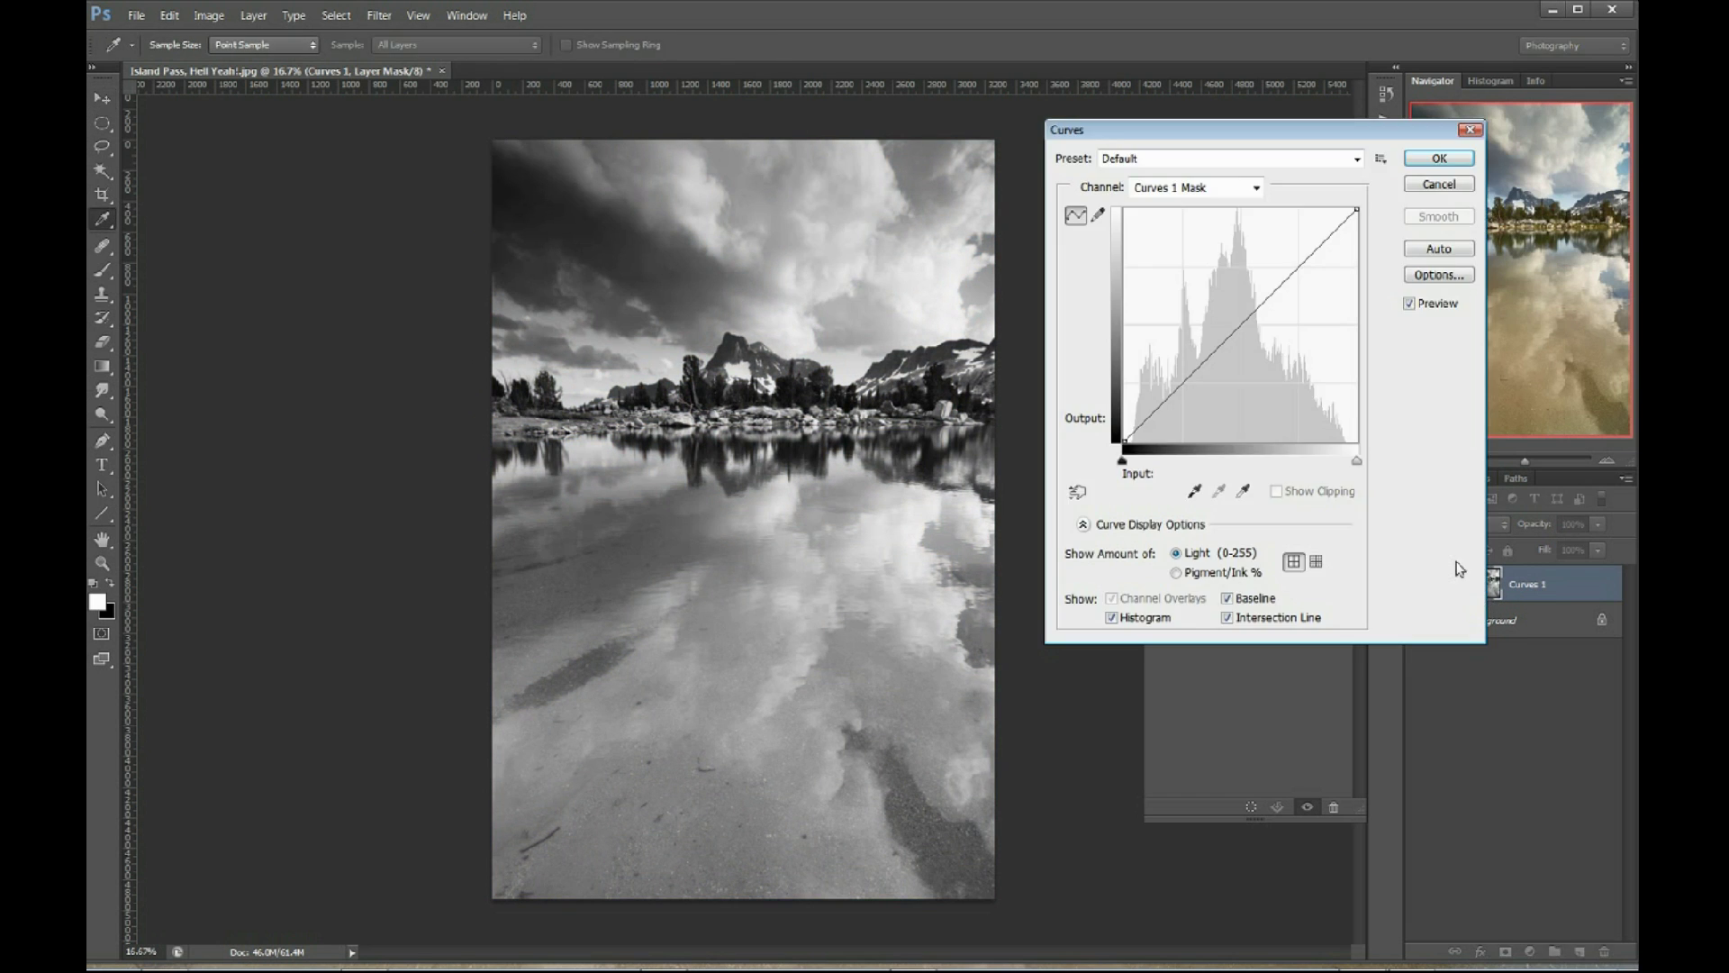
Apply a steep S-curve (input 156, output 253) to the mask, checking it with Preview.
left_click_drag(1301, 264, 1297, 218)
left_click_drag(1156, 389, 1189, 418)
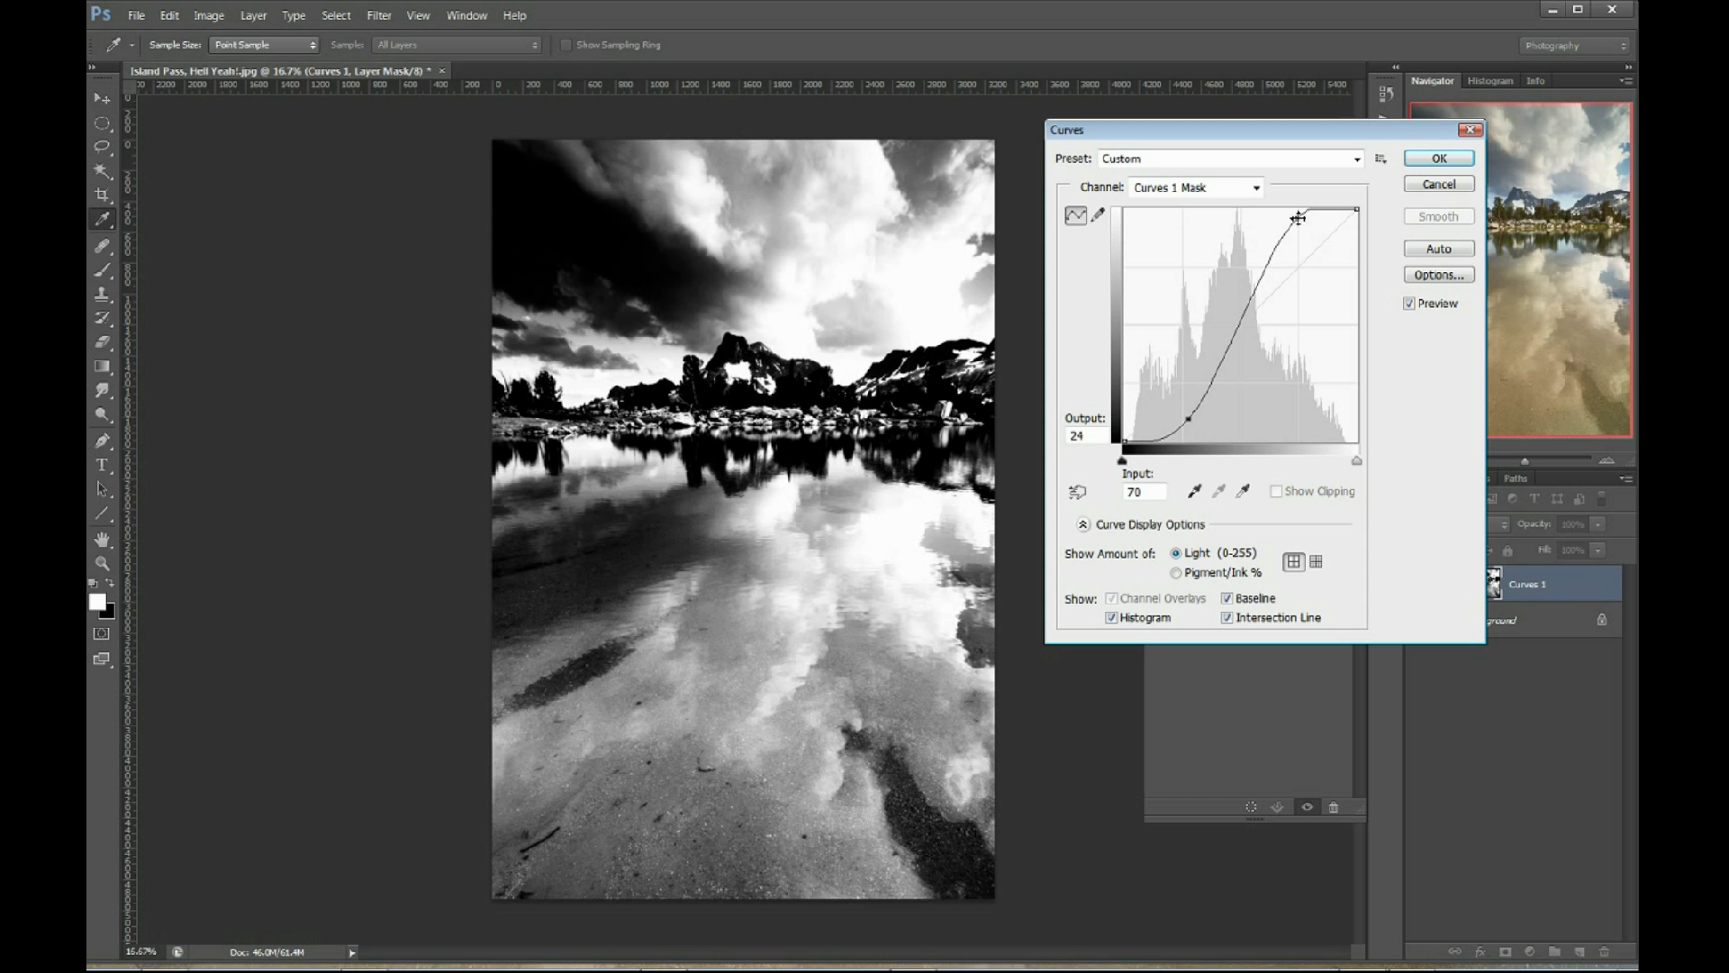
left_click_drag(1298, 217, 1271, 215)
left_click_drag(1188, 418, 1211, 437)
left_click_drag(1270, 212, 1267, 211)
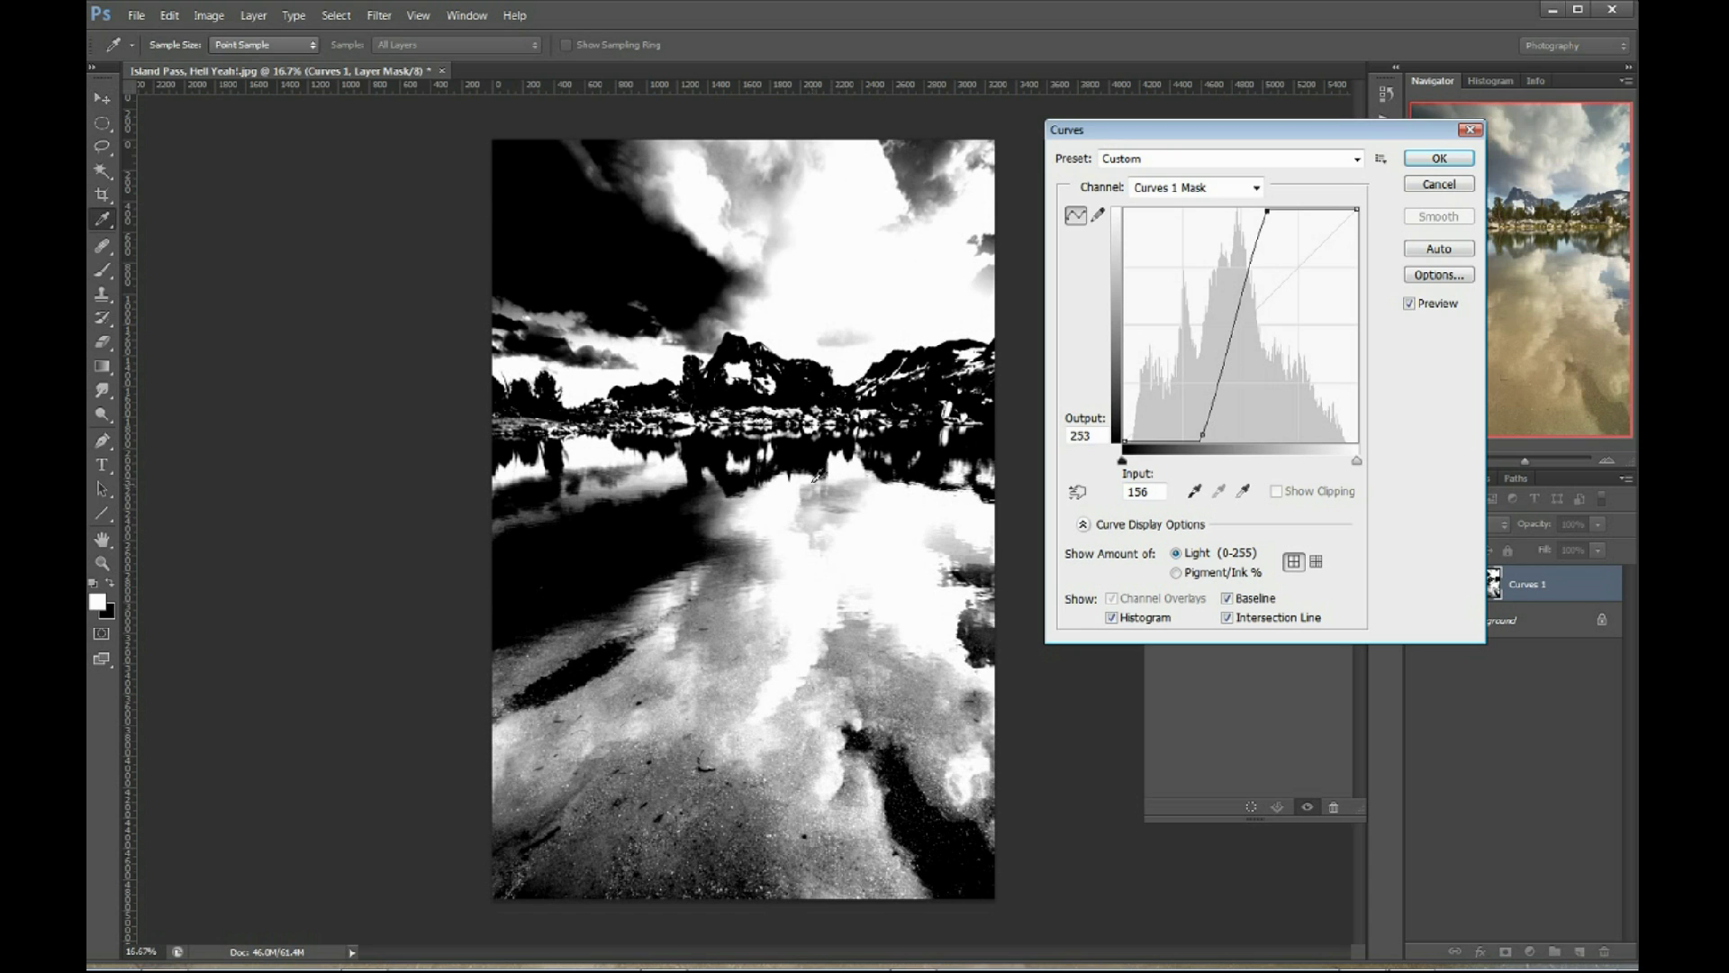
left_click(1437, 307)
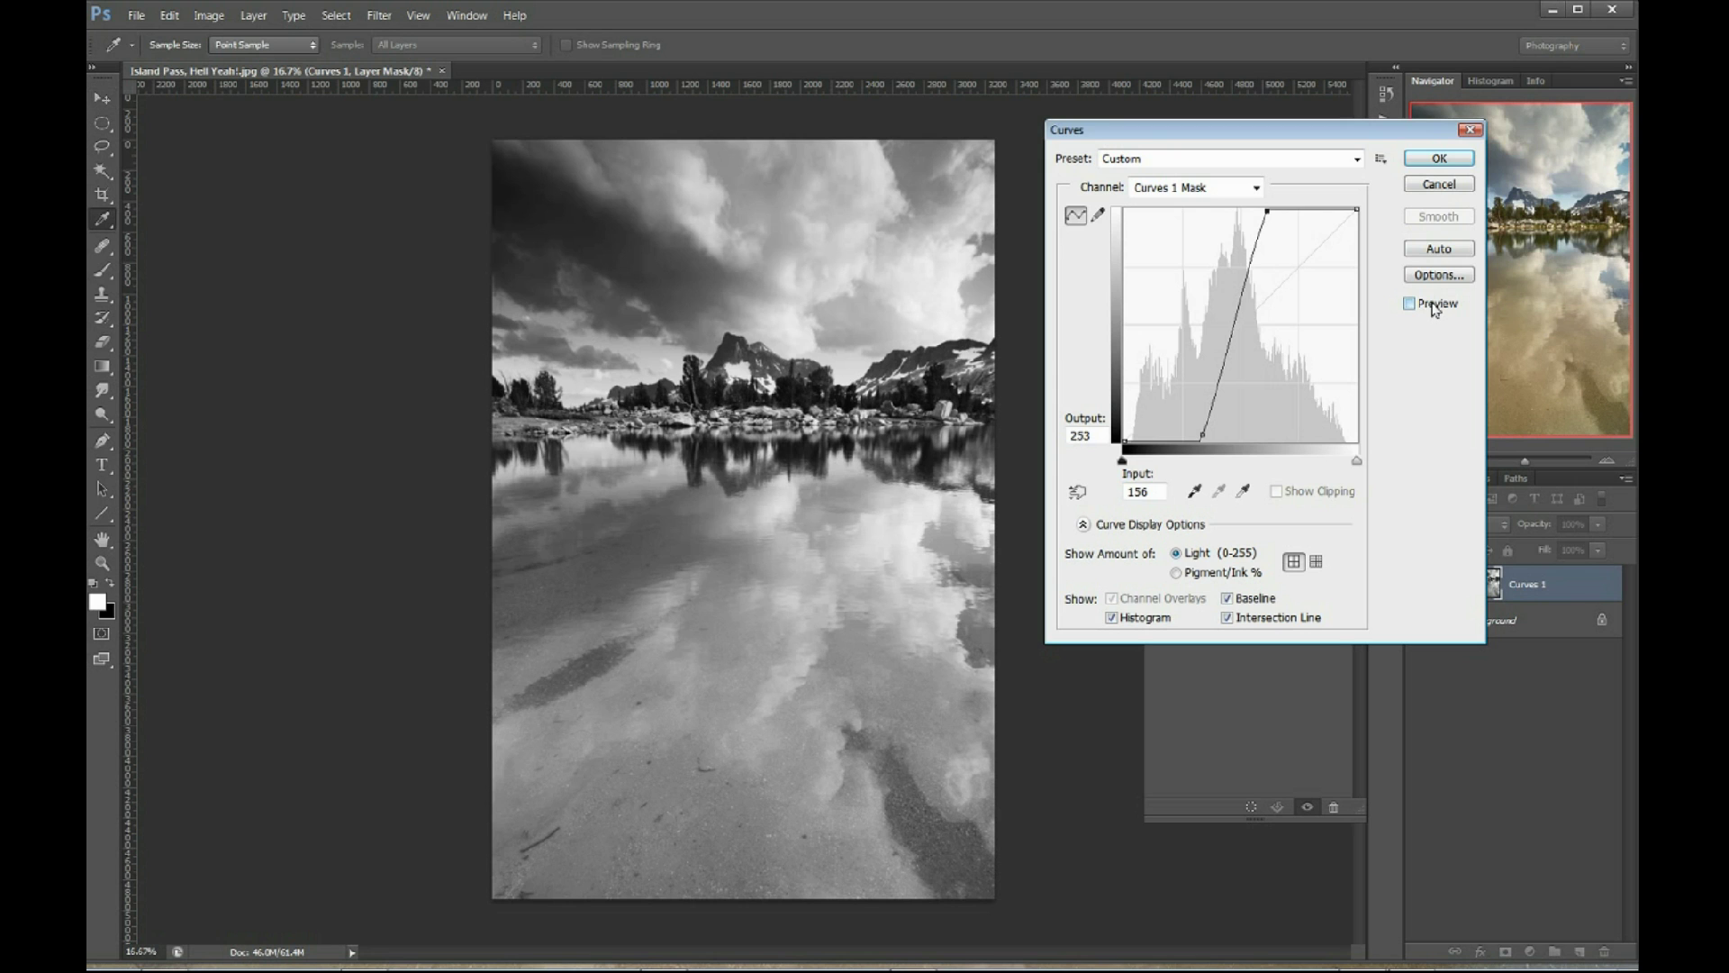
left_click(1434, 308)
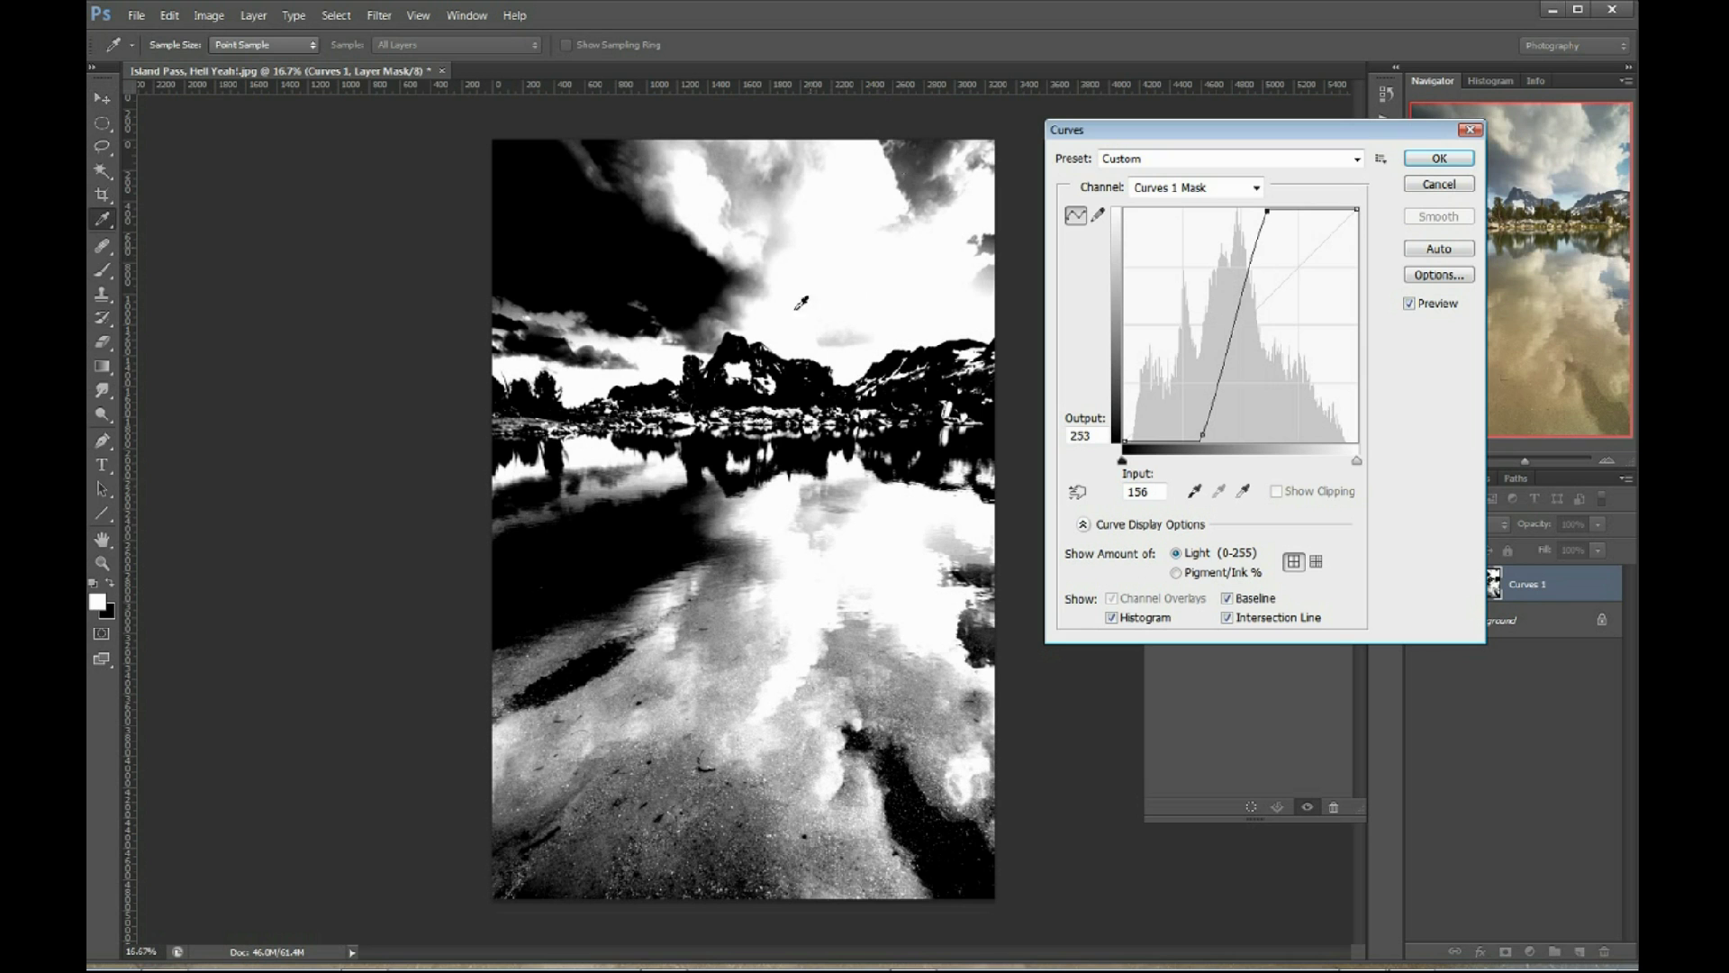
left_click(704, 460)
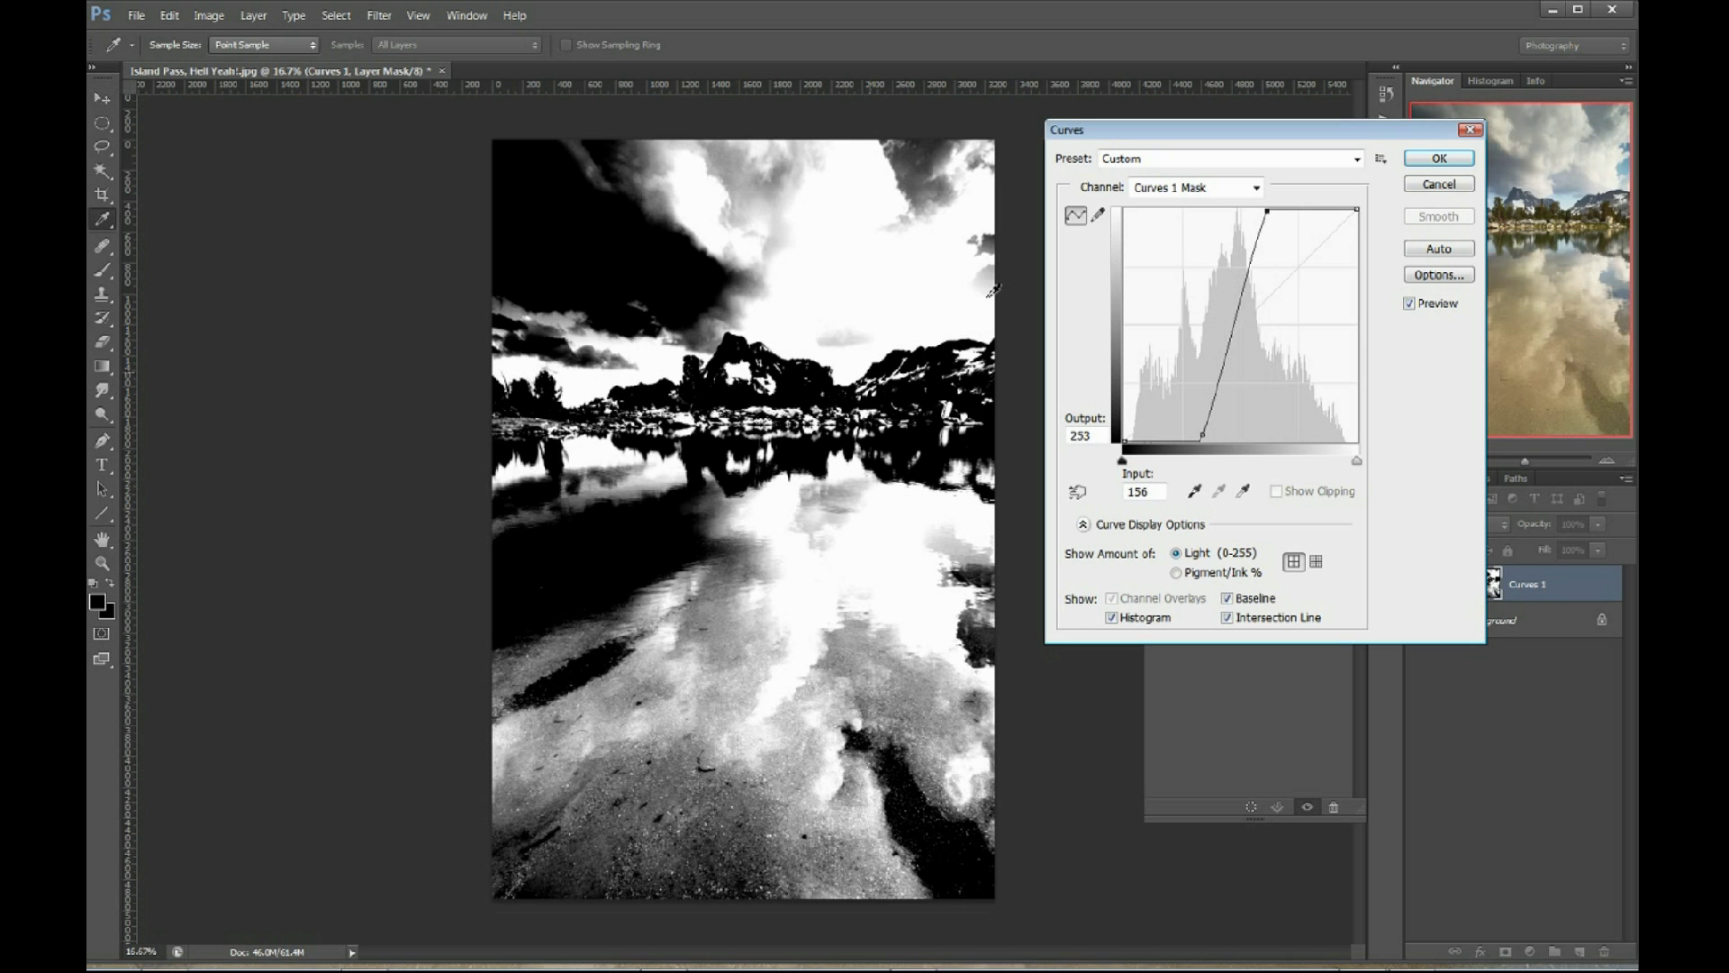
left_click(1432, 160)
Flip between the Layer Mask Density Change and Curves history states, end on Curves, and show the mask.
left_click(1491, 584, "alt")
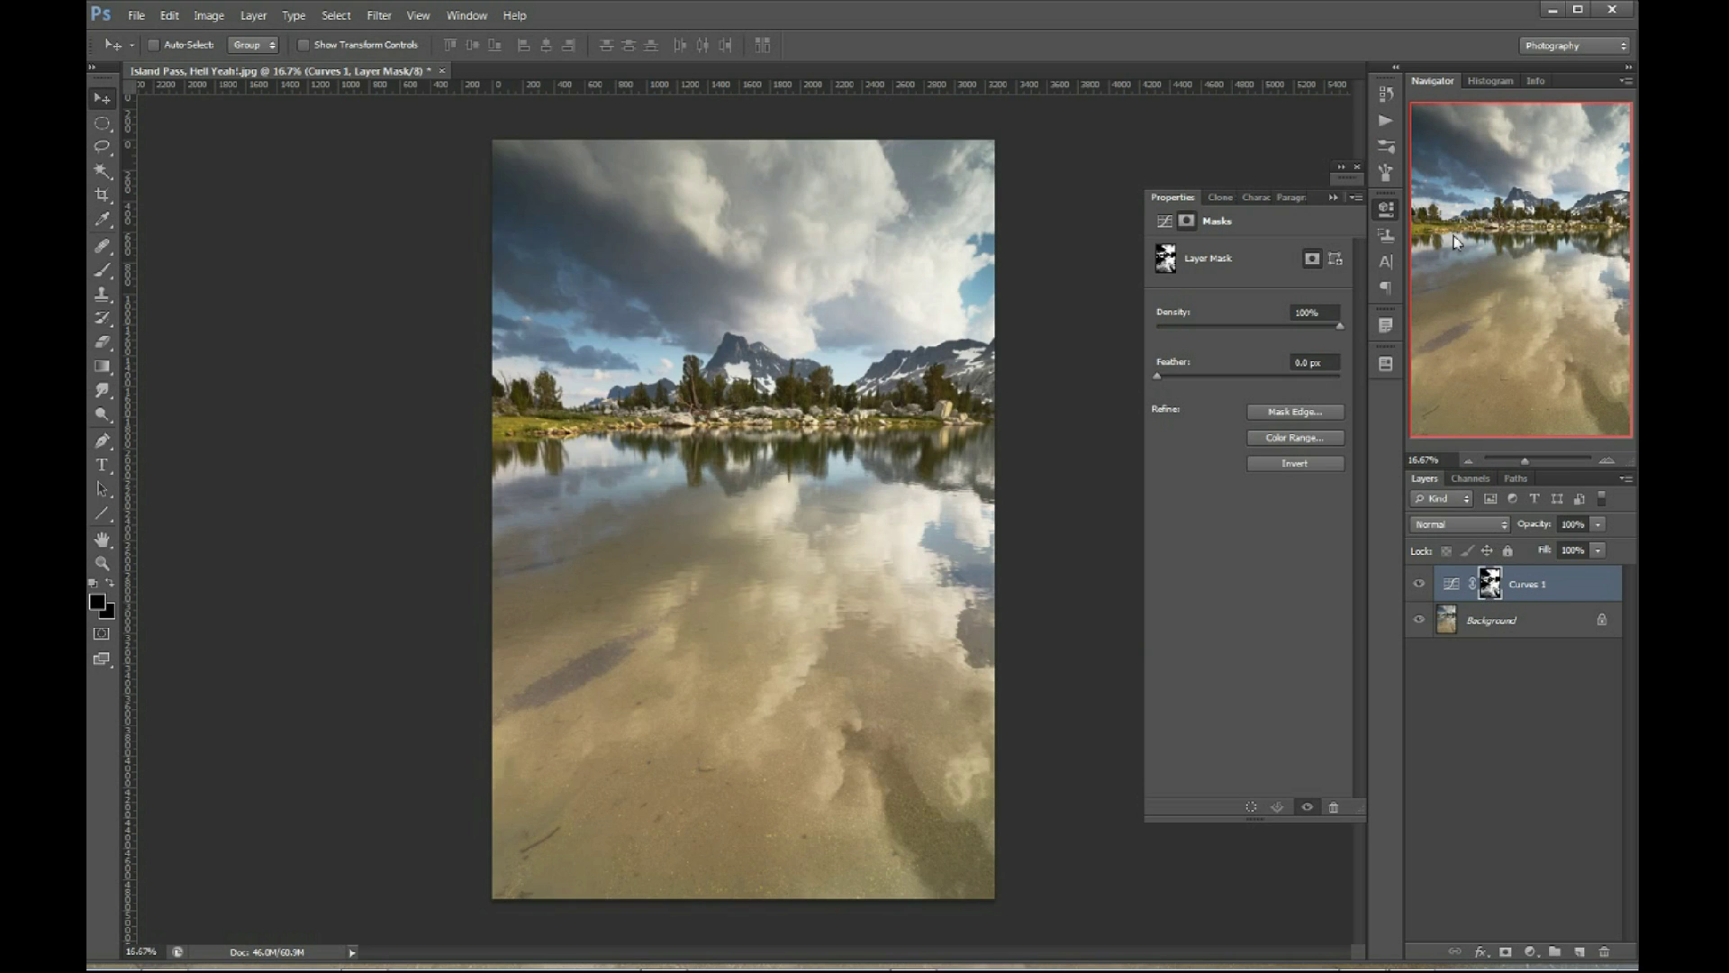
left_click(1377, 96)
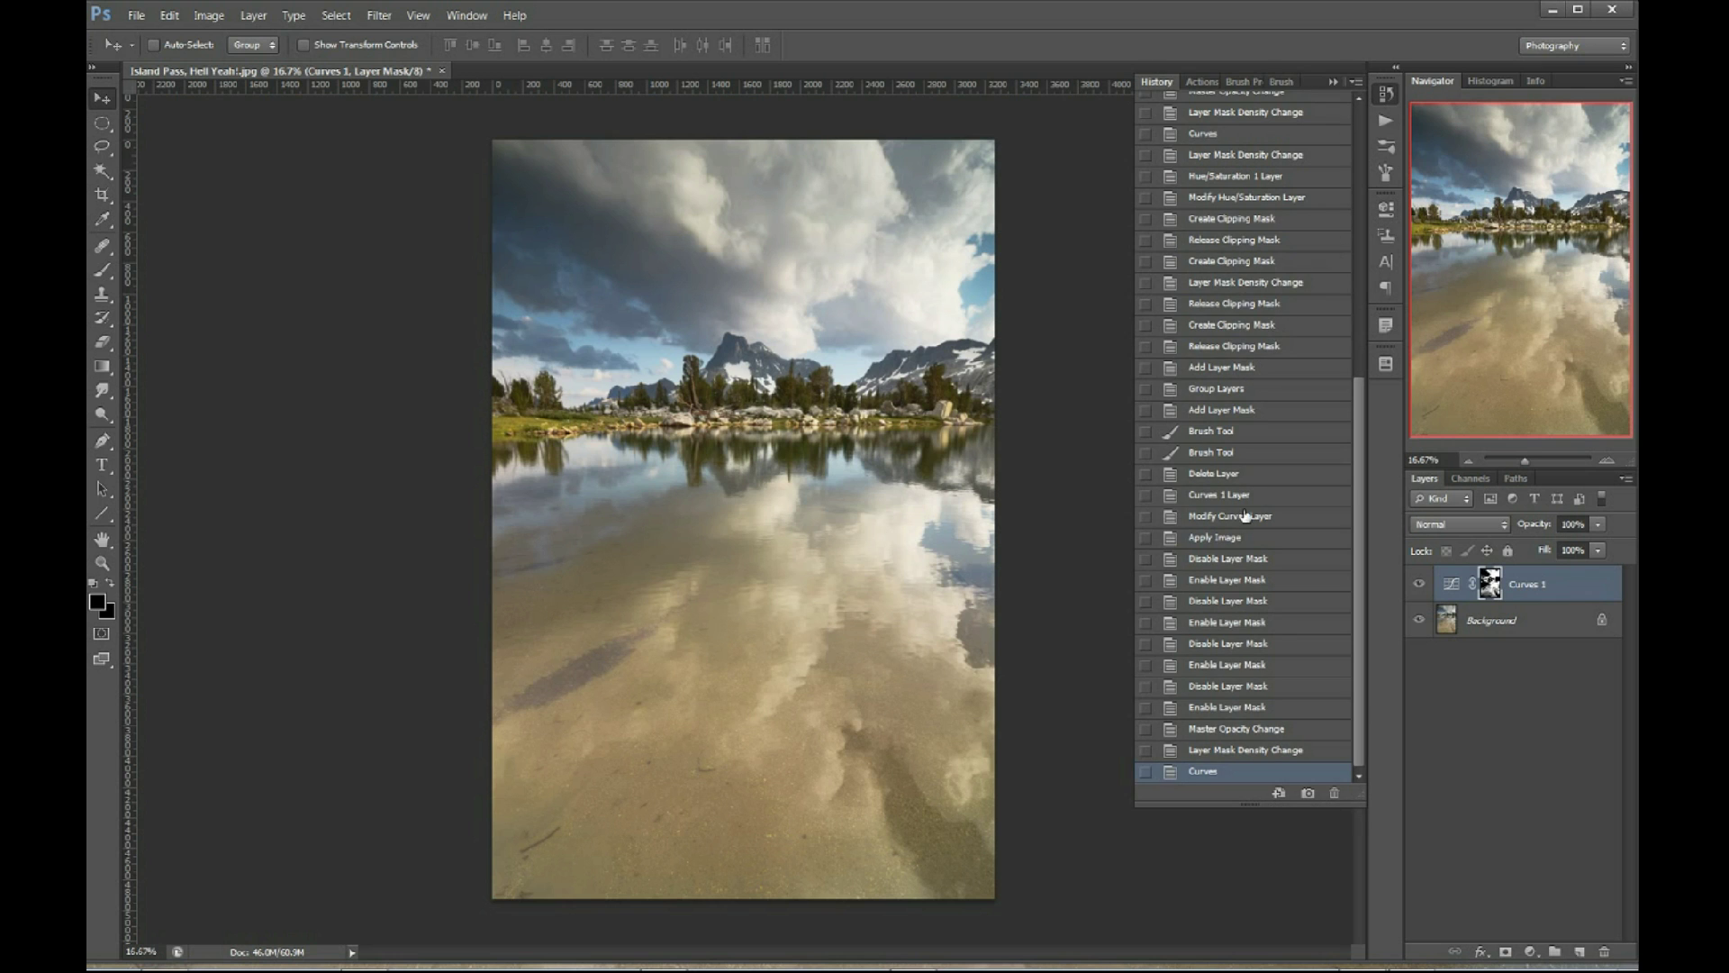
left_click(1288, 751)
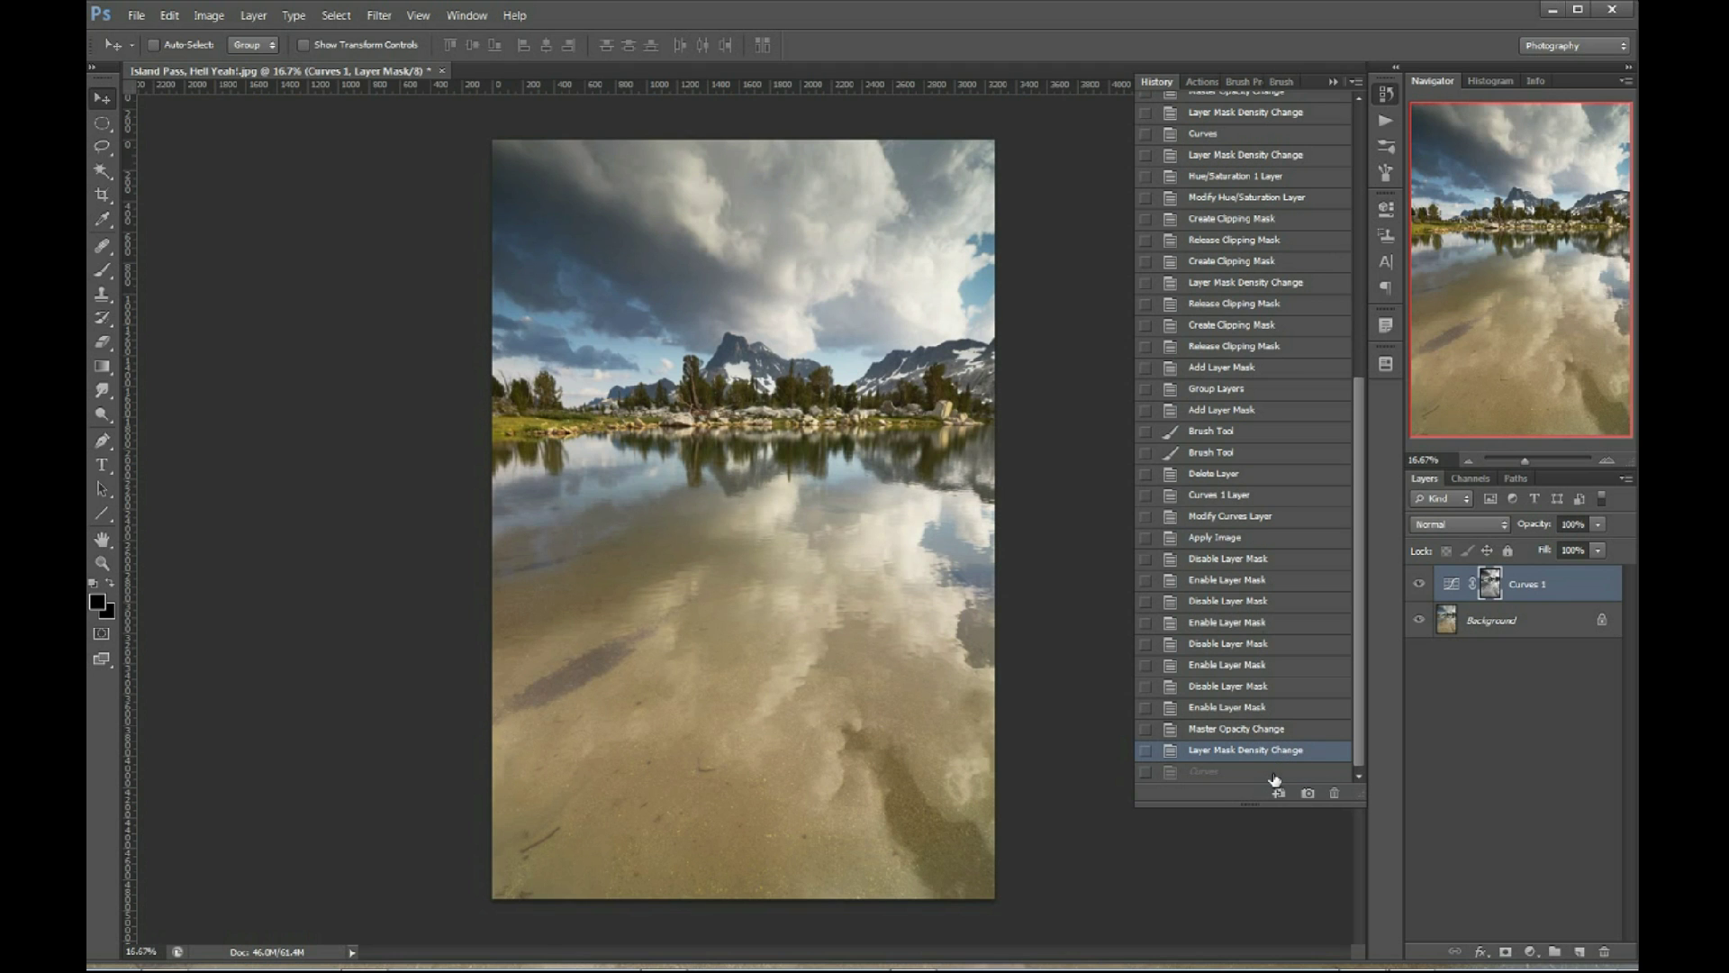
left_click(1276, 771)
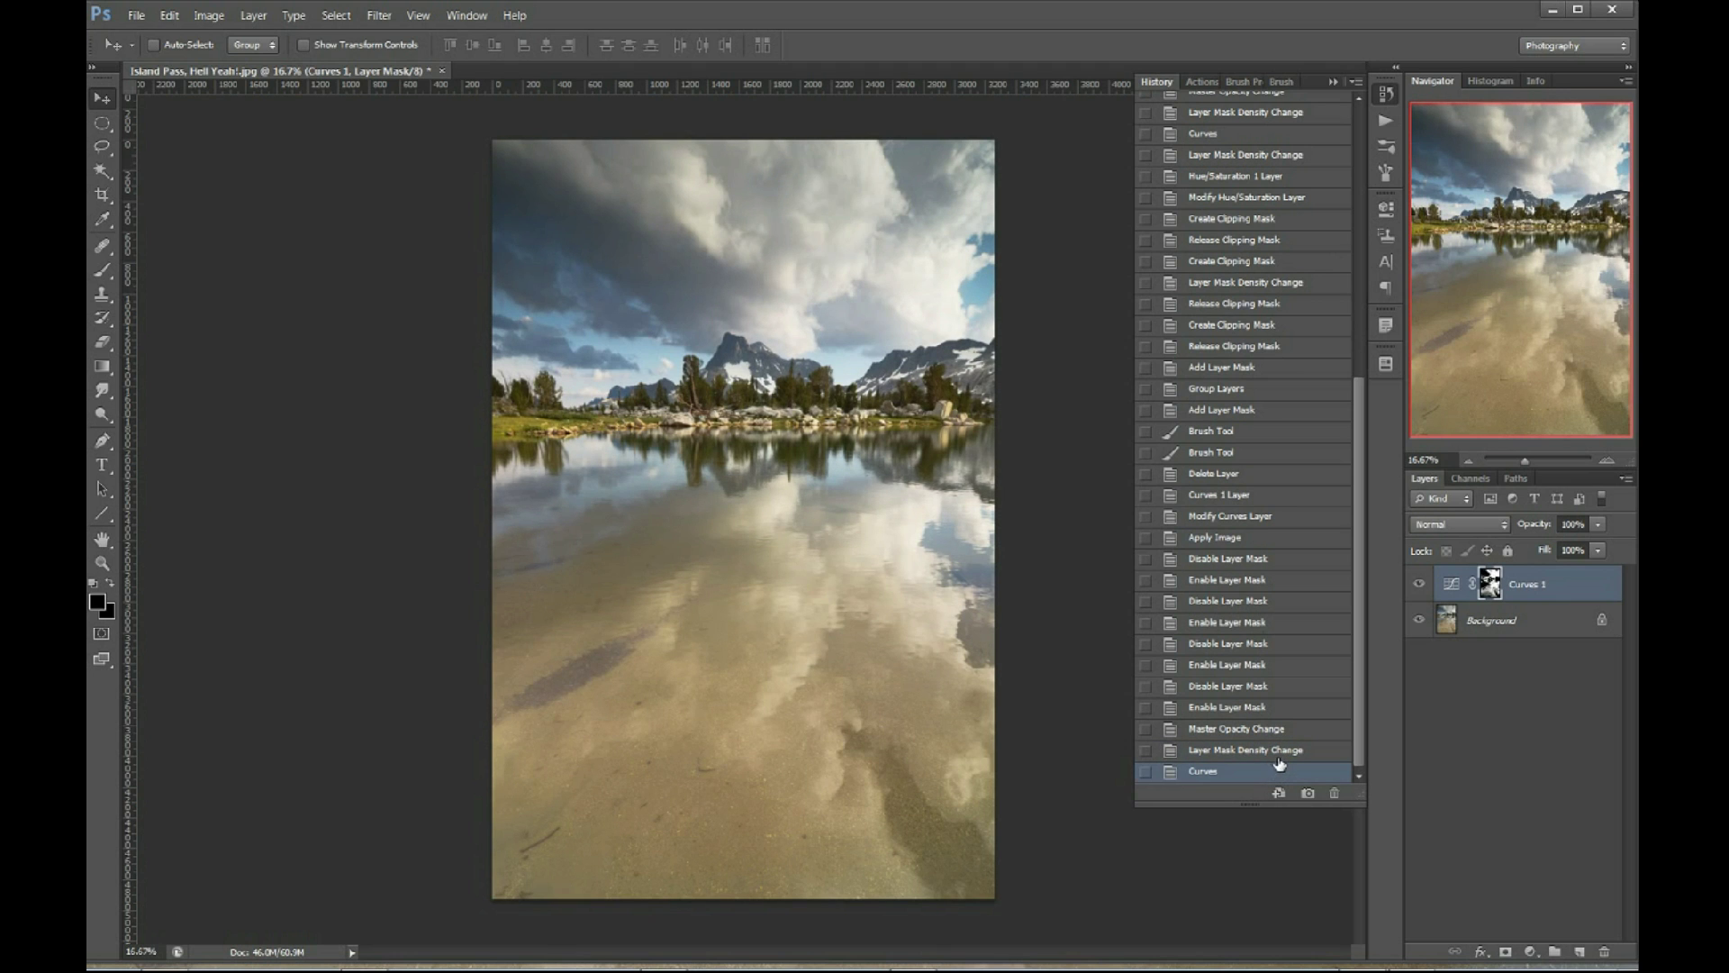
left_click(1288, 750)
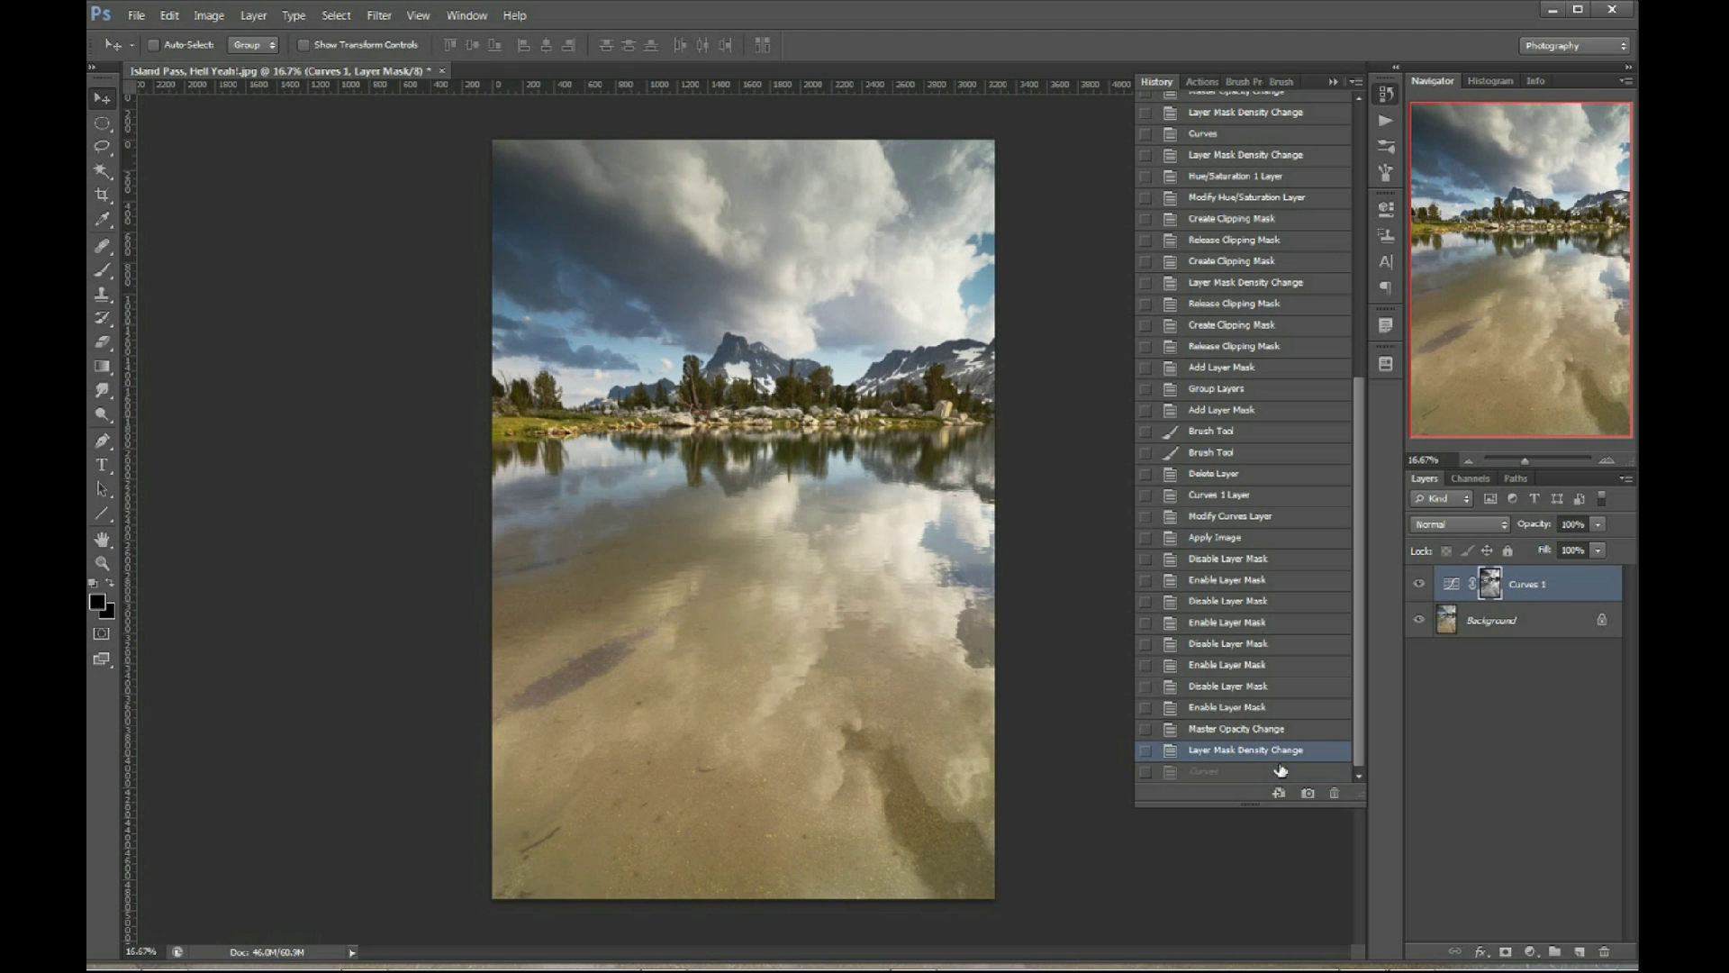
left_click(1280, 771)
left_click(1282, 750)
left_click(1279, 772)
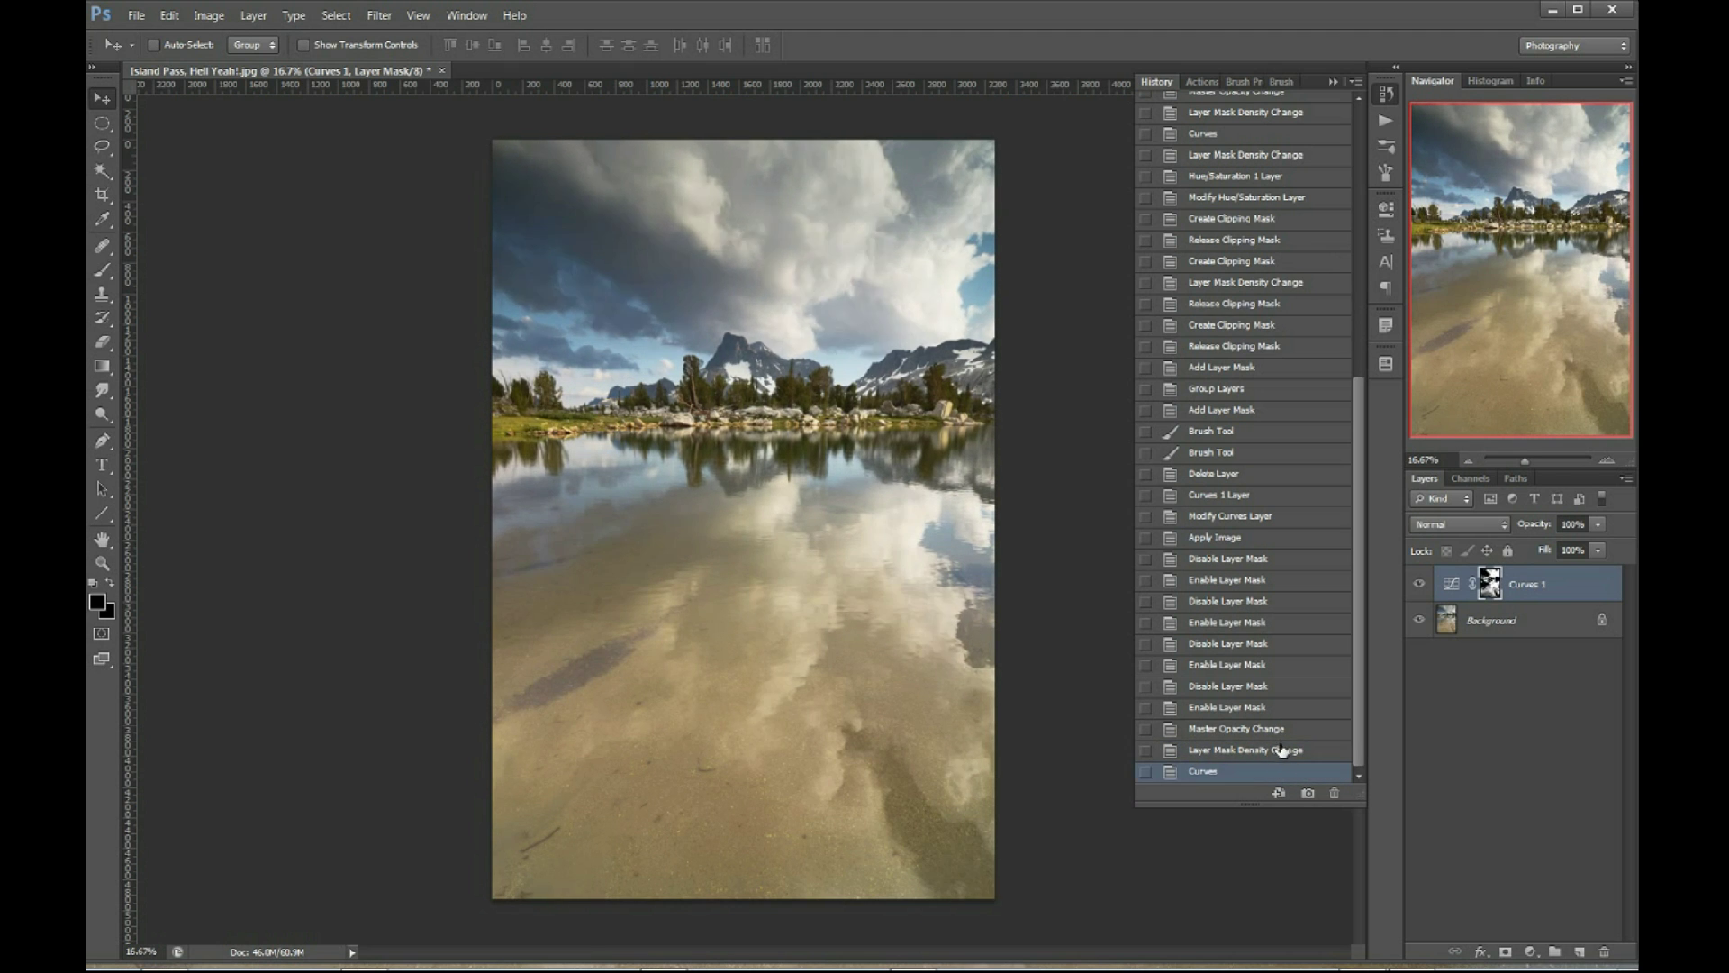
left_click(1282, 750)
left_click(1280, 771)
left_click(1280, 750)
left_click(1278, 772)
left_click(1488, 585, "alt")
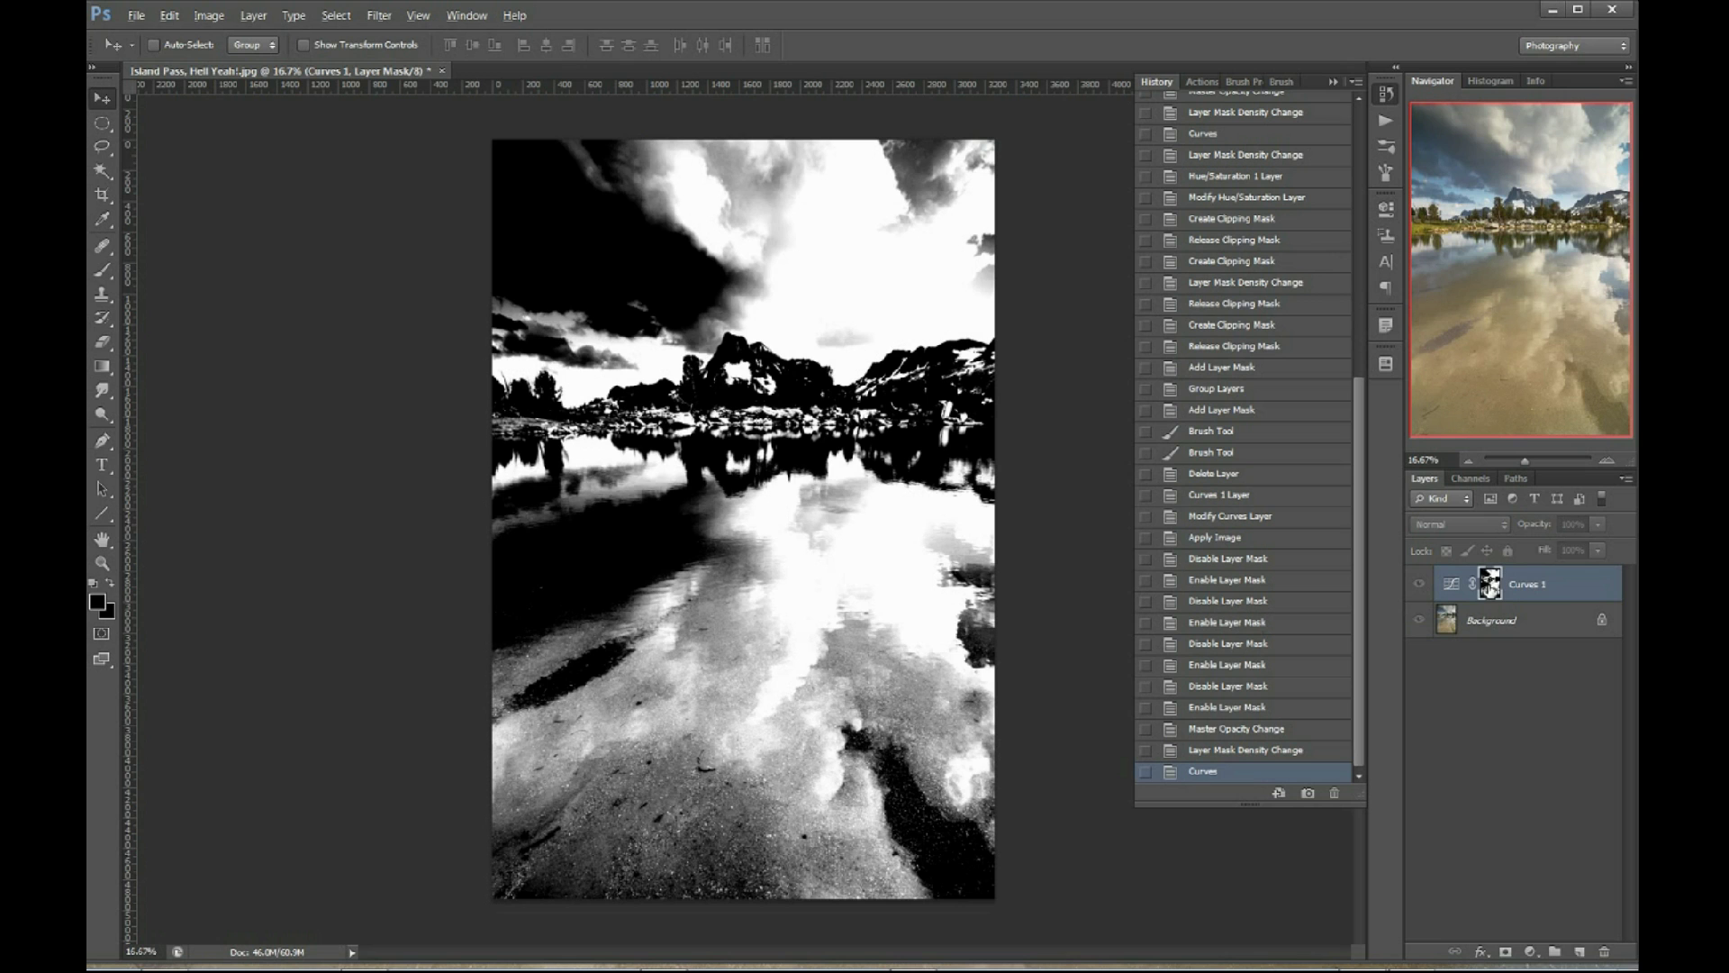
left_click(1490, 586, "alt")
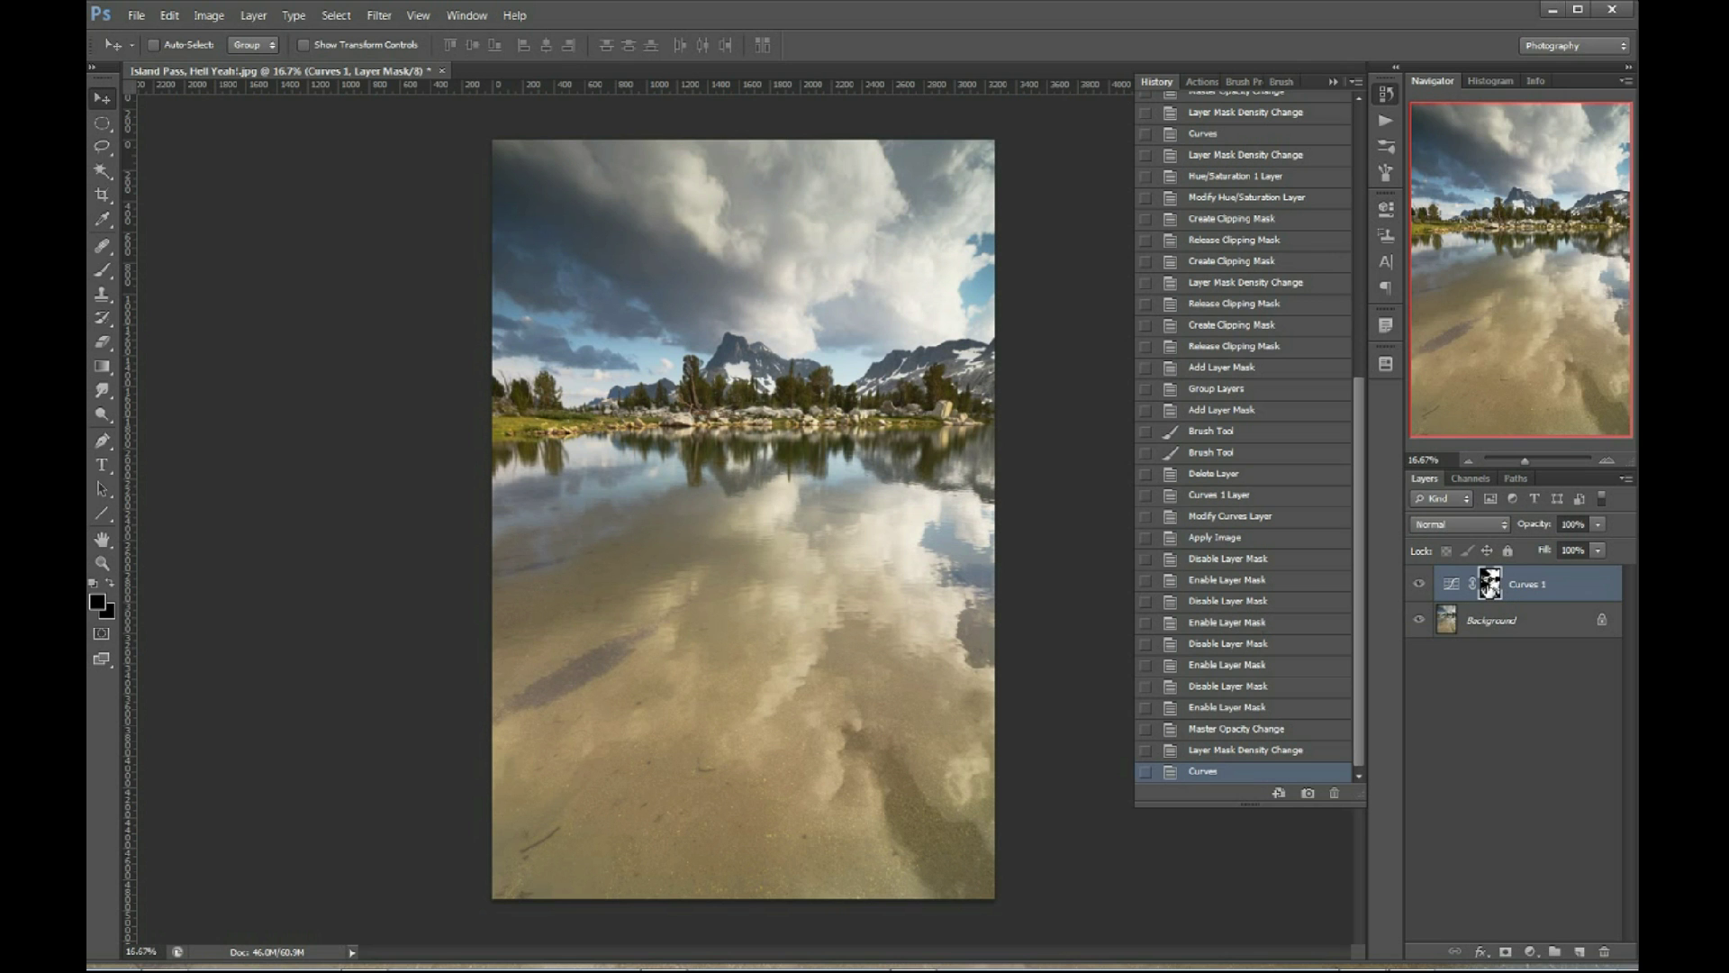
double_click(1490, 586)
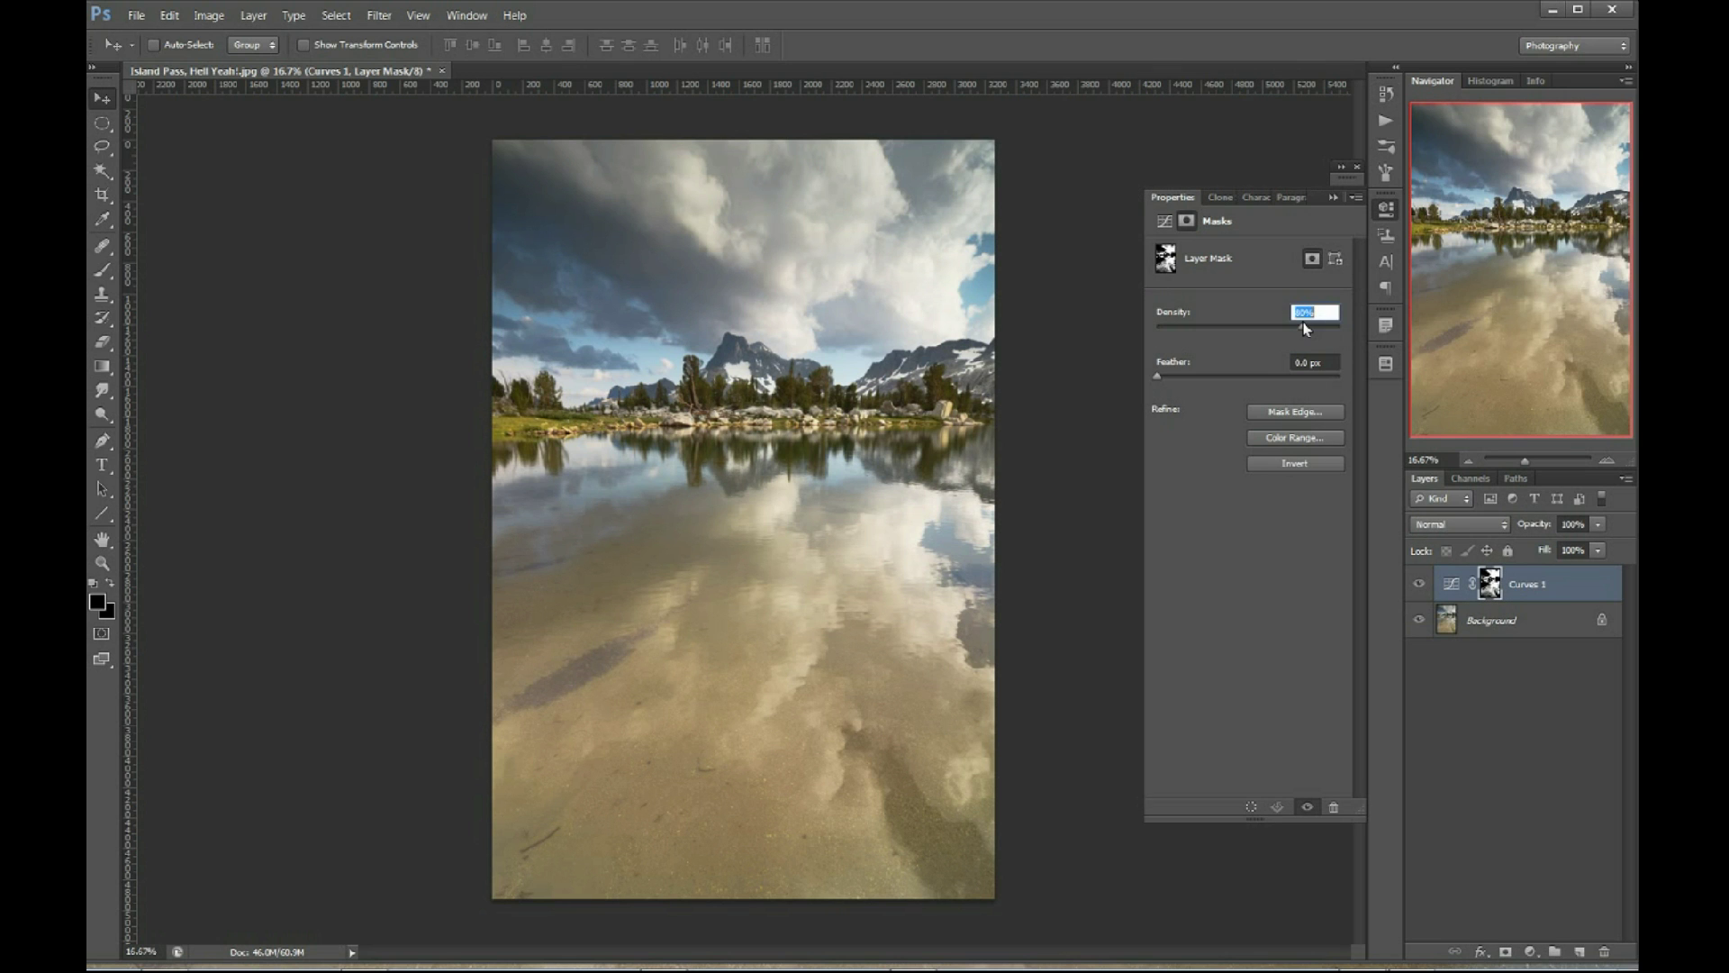
left_click(1499, 592)
left_click(1499, 592, "alt")
left_click(1500, 594, "alt")
left_click(1386, 210)
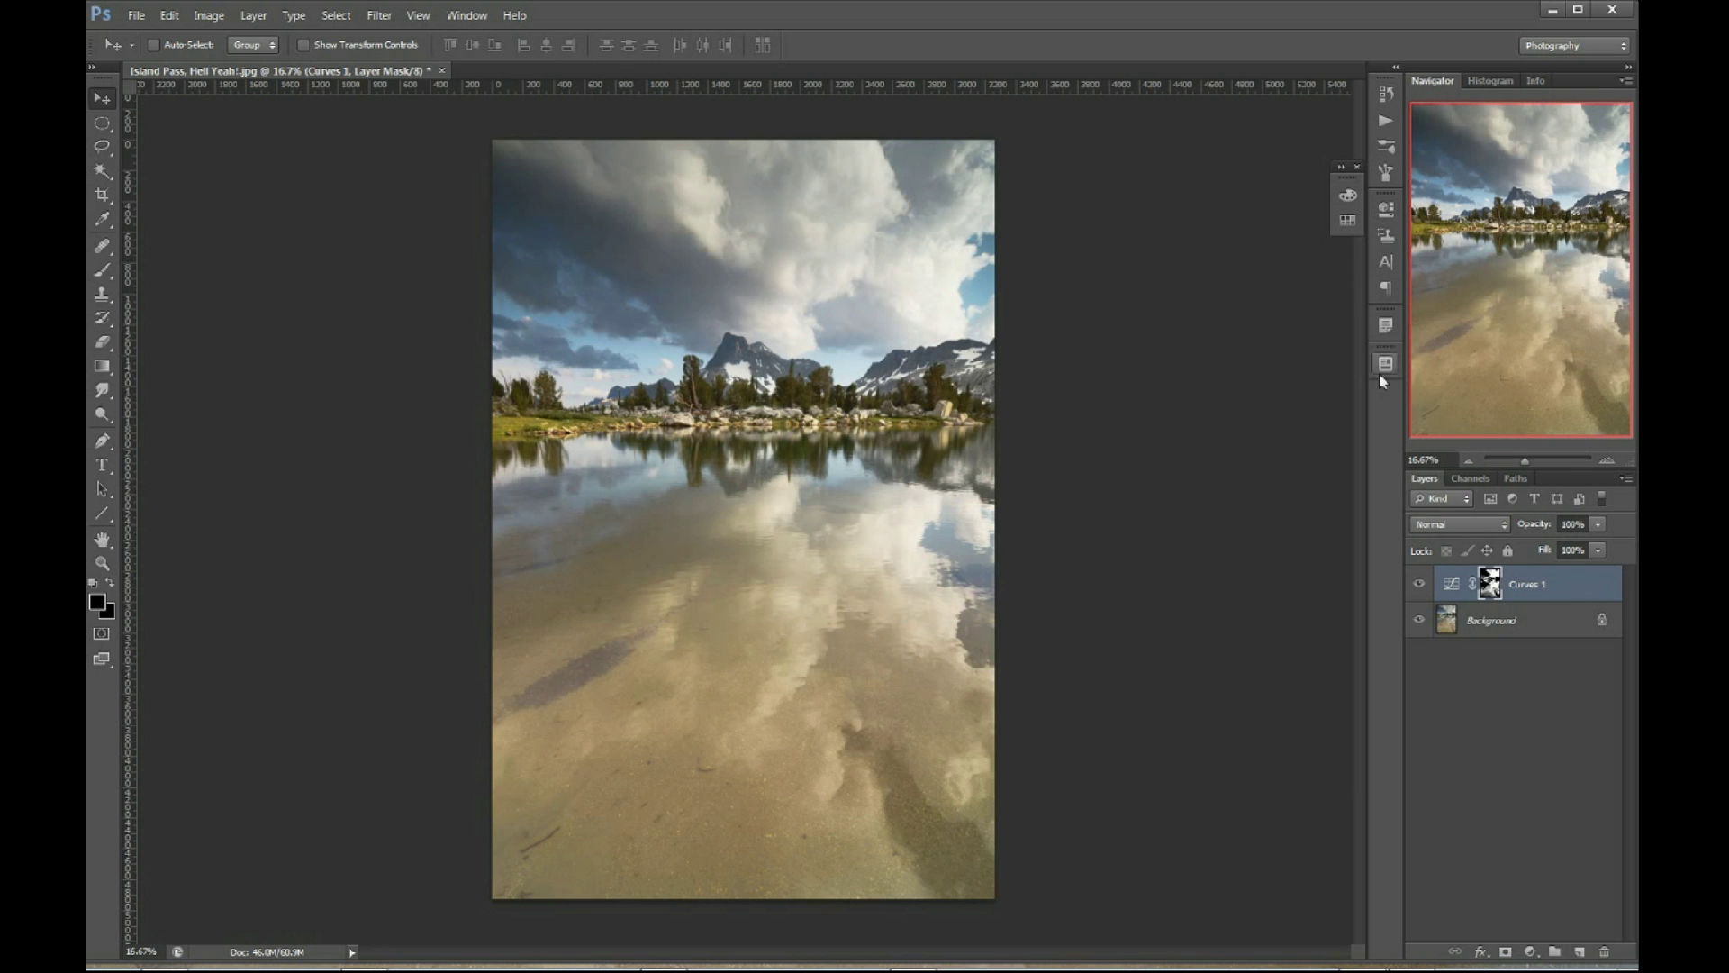
left_click(1420, 586)
left_click(1421, 585)
left_click(1422, 586)
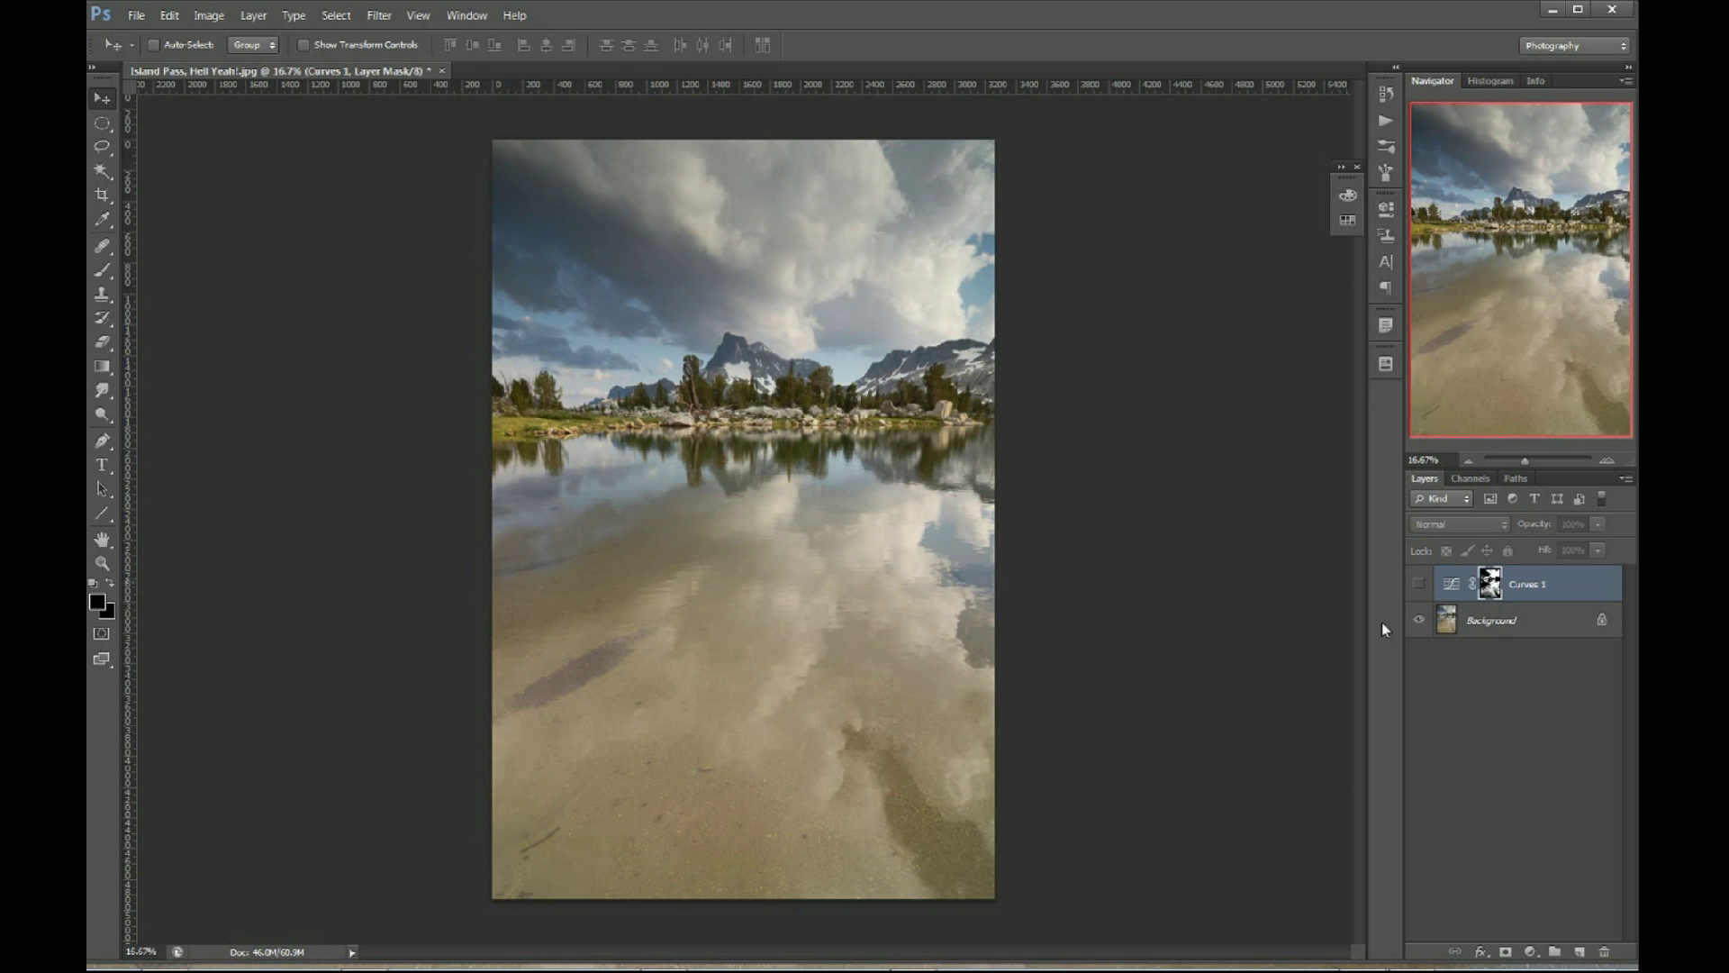
left_click(1421, 587)
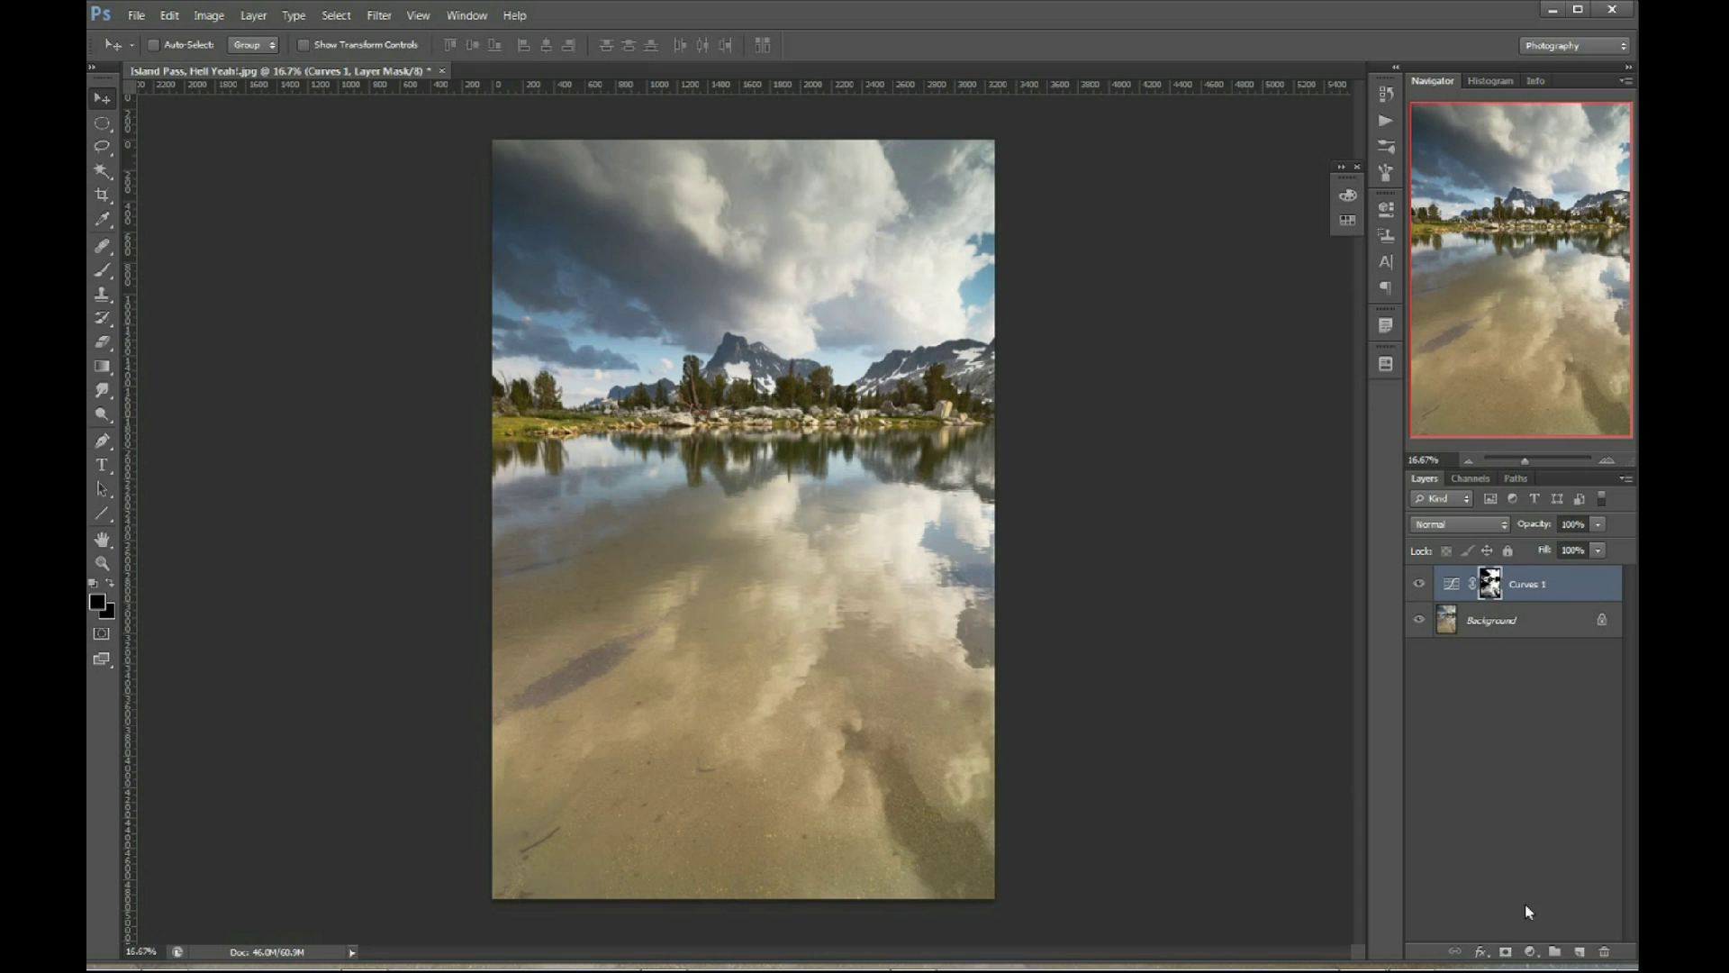
Add a Hue/Saturation layer with Saturation about +31, then briefly preview the Curves 1 mask.
left_click(1530, 952)
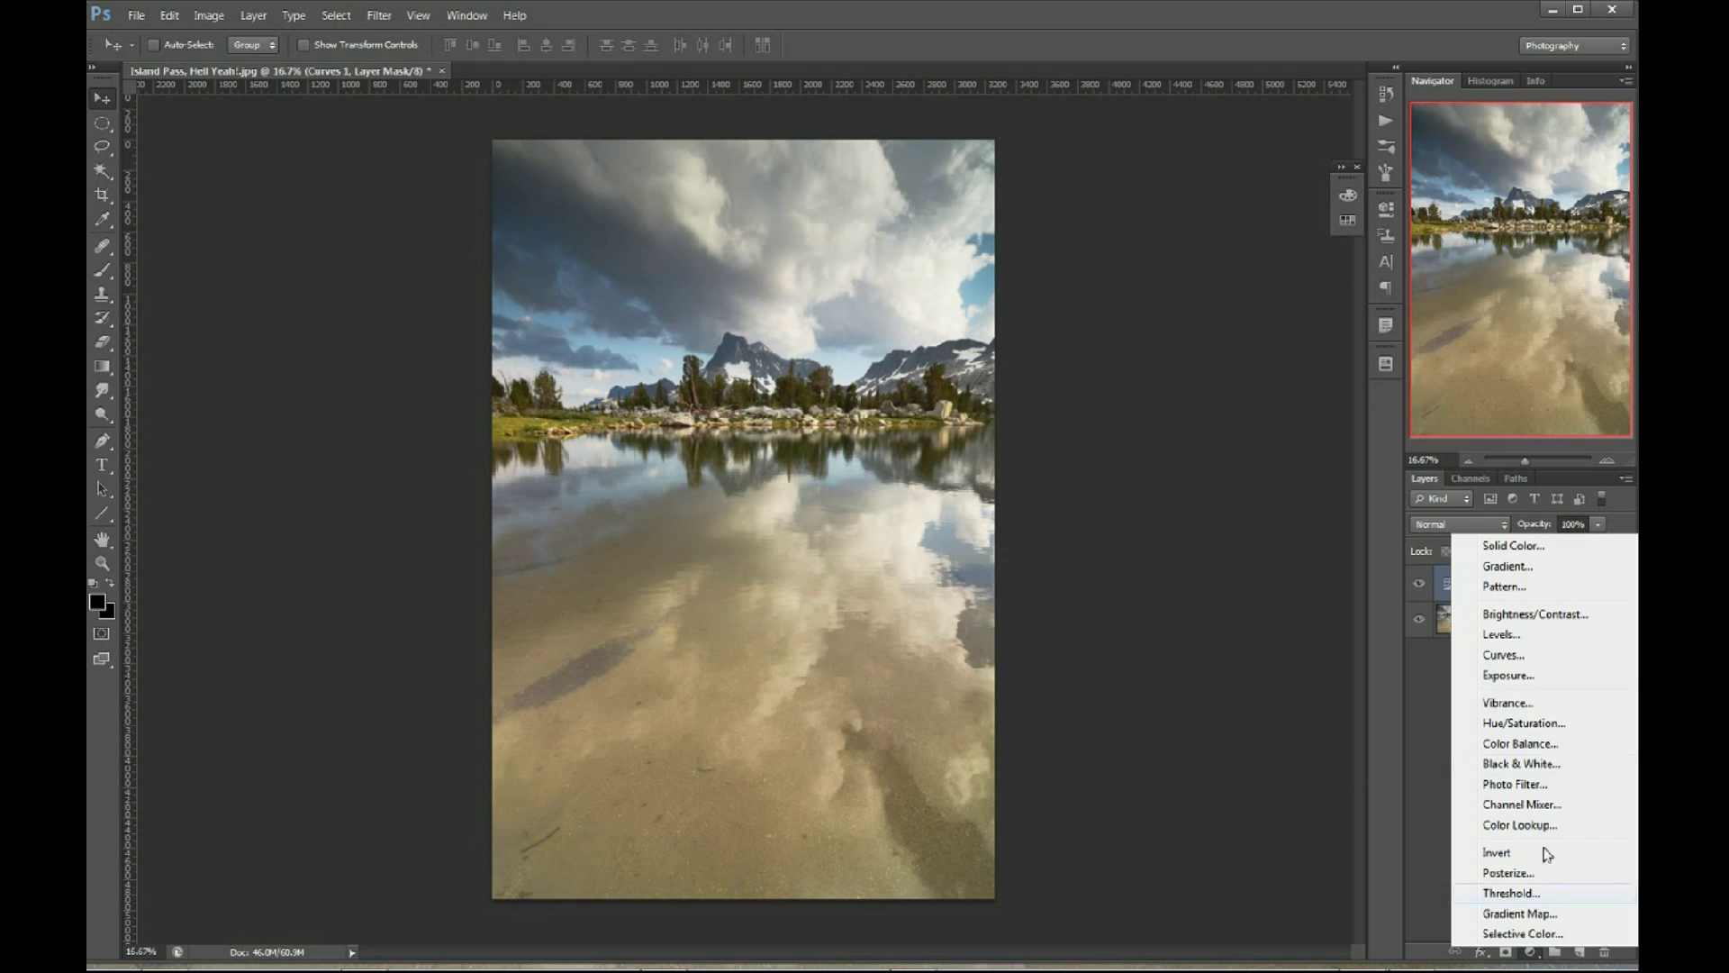
left_click(1549, 726)
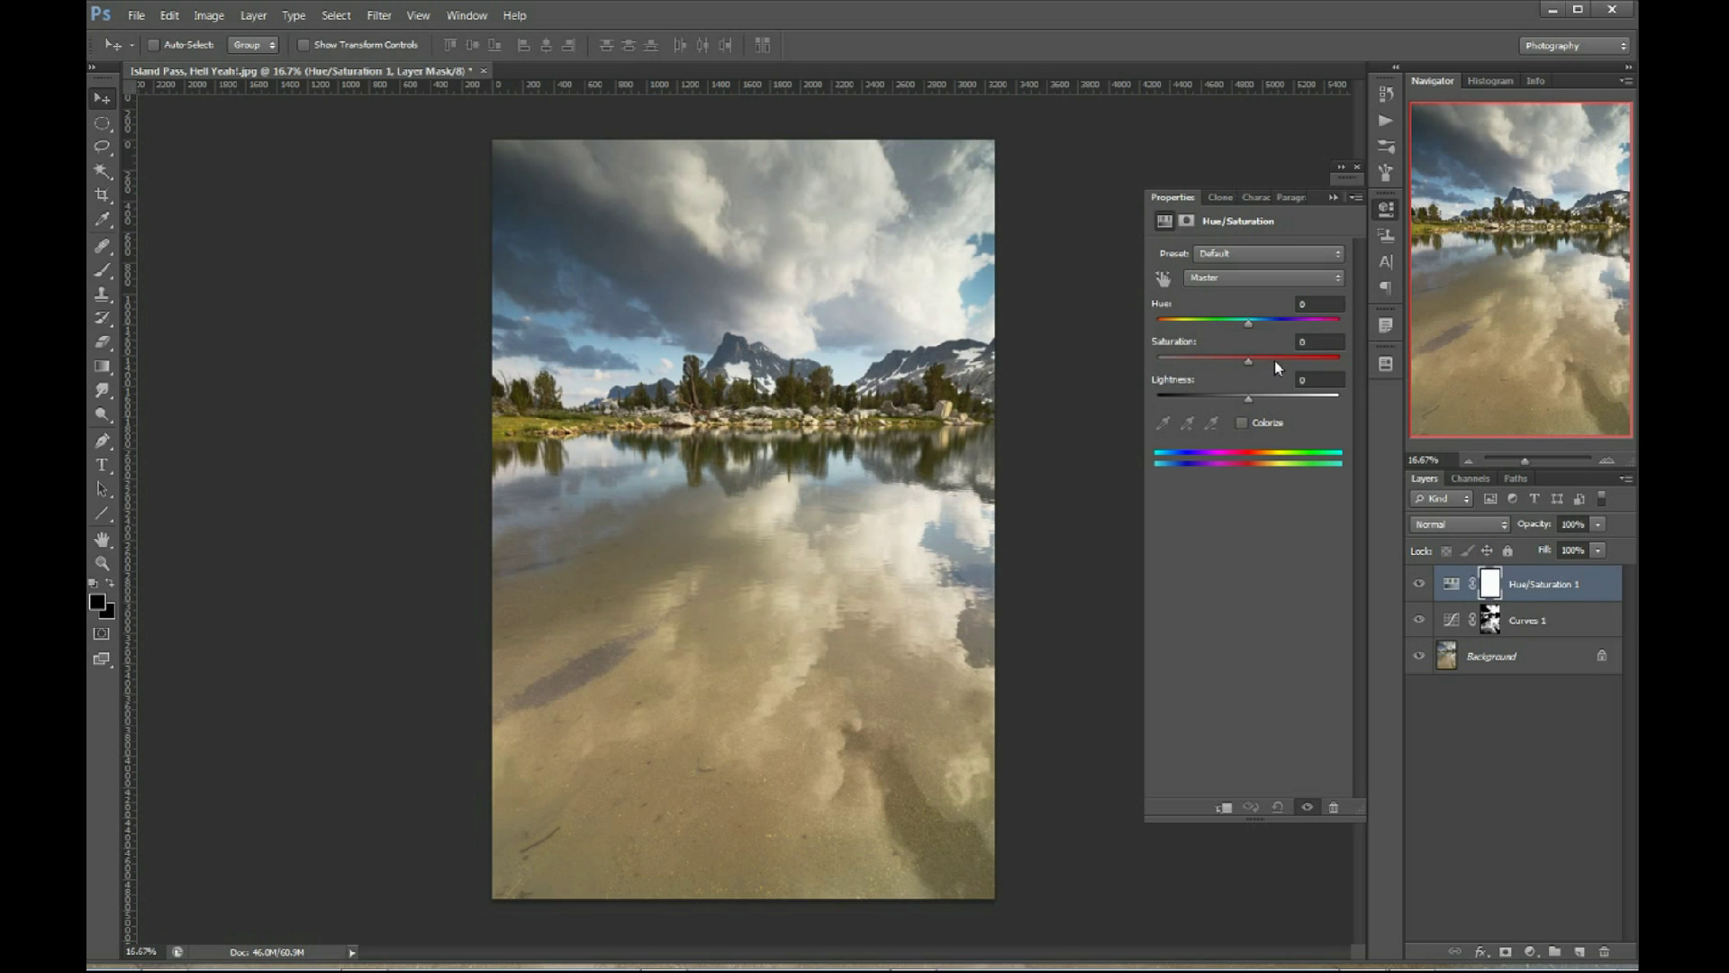
left_click_drag(1274, 360, 1277, 364)
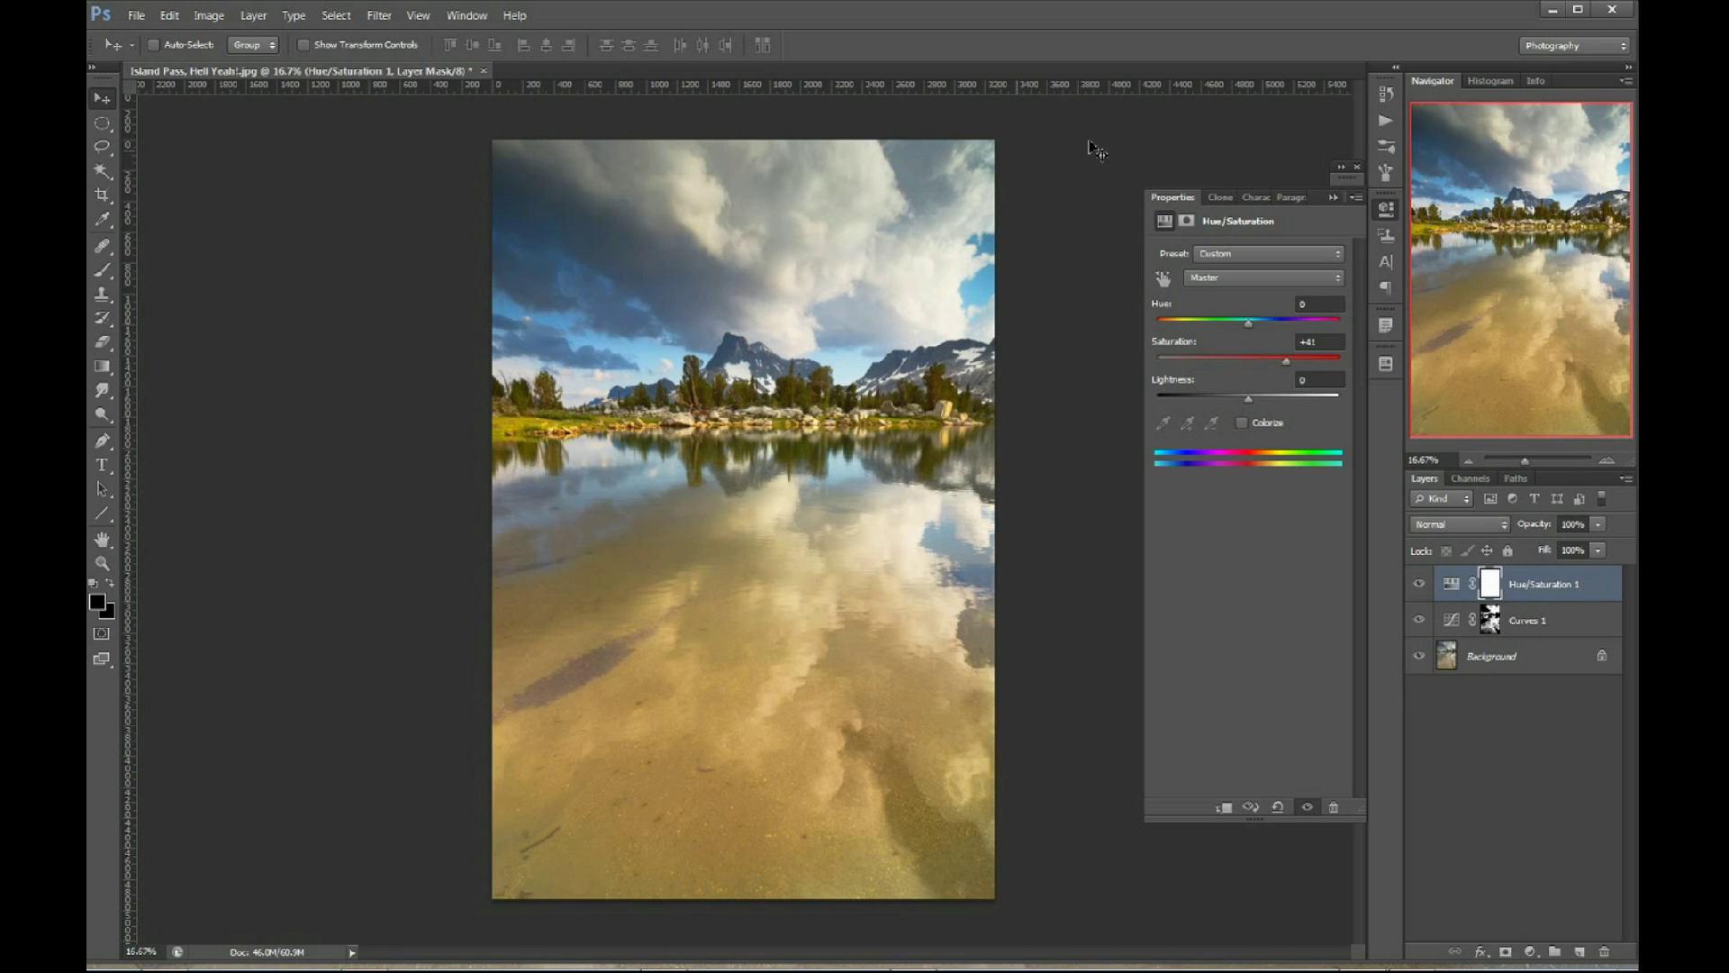
left_click(1386, 210)
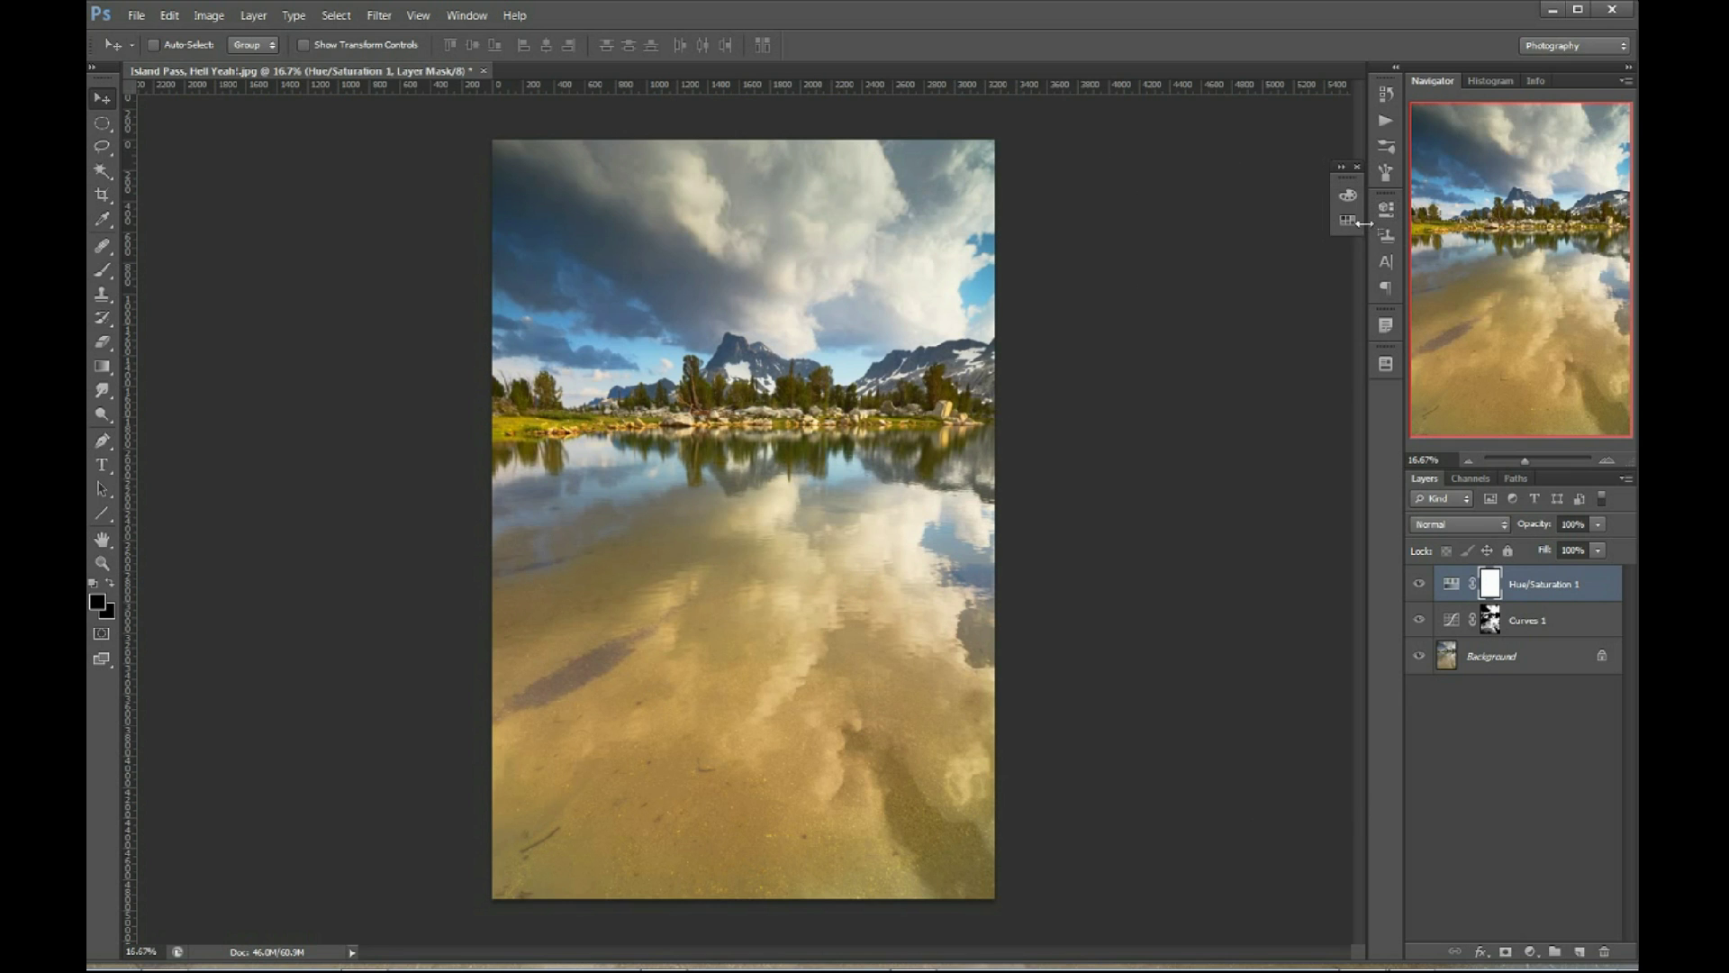
left_click(1490, 622, "alt")
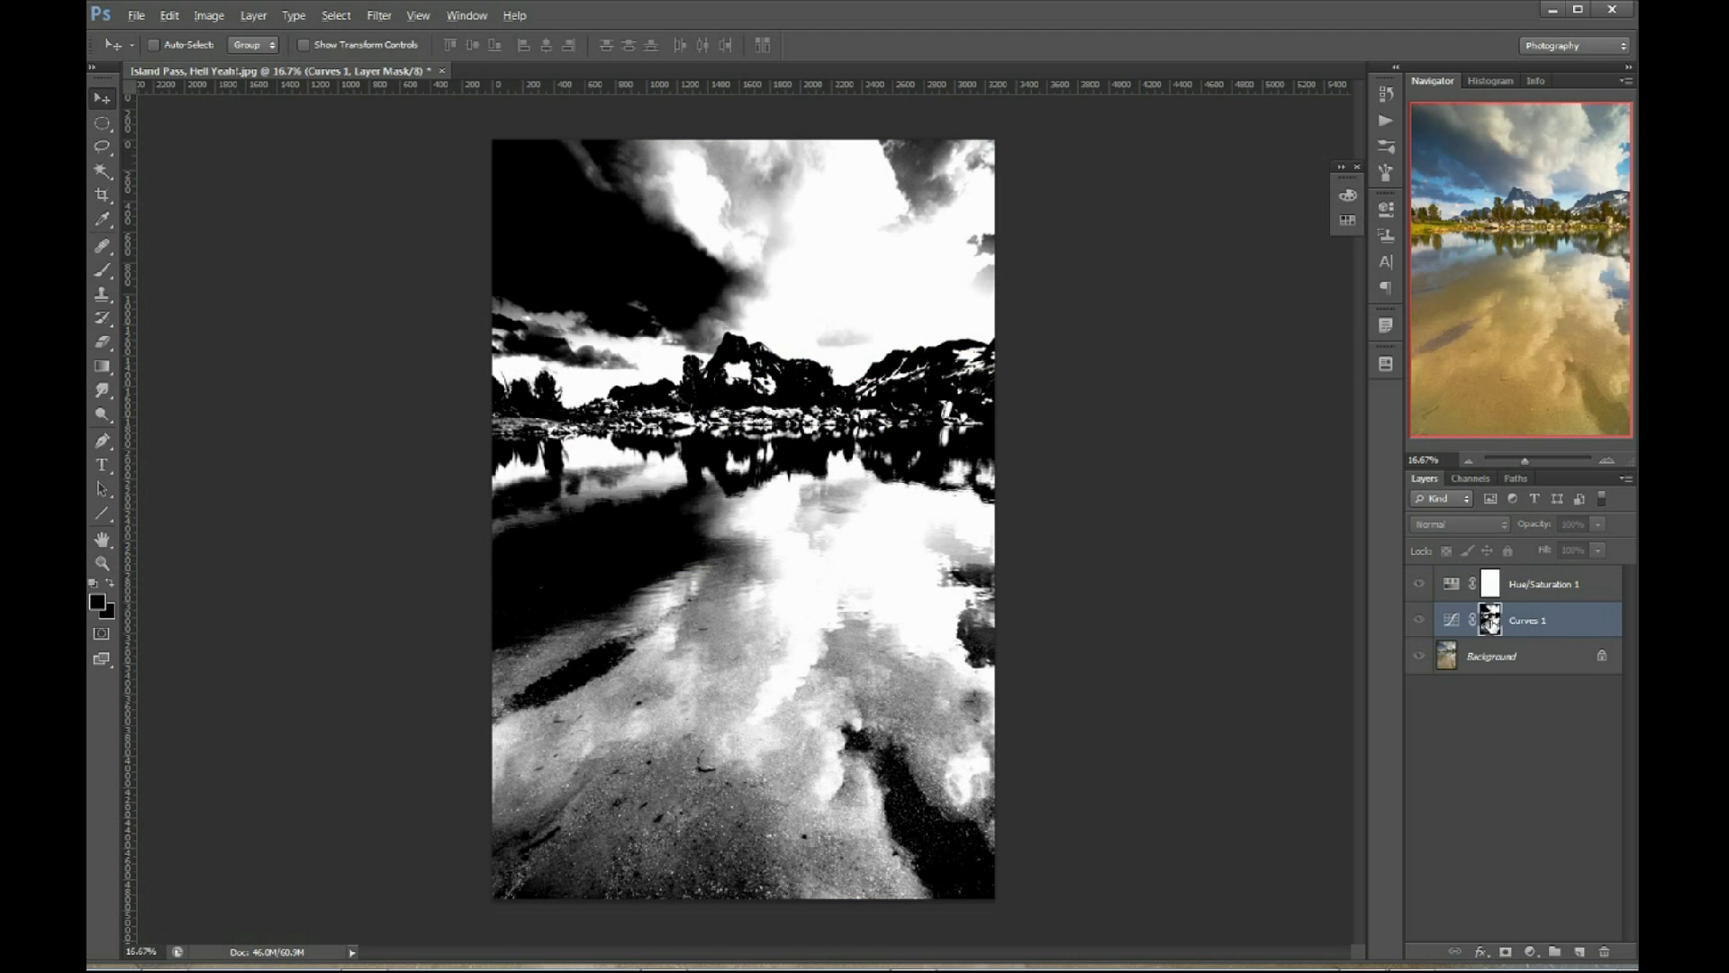
left_click(1491, 622, "alt")
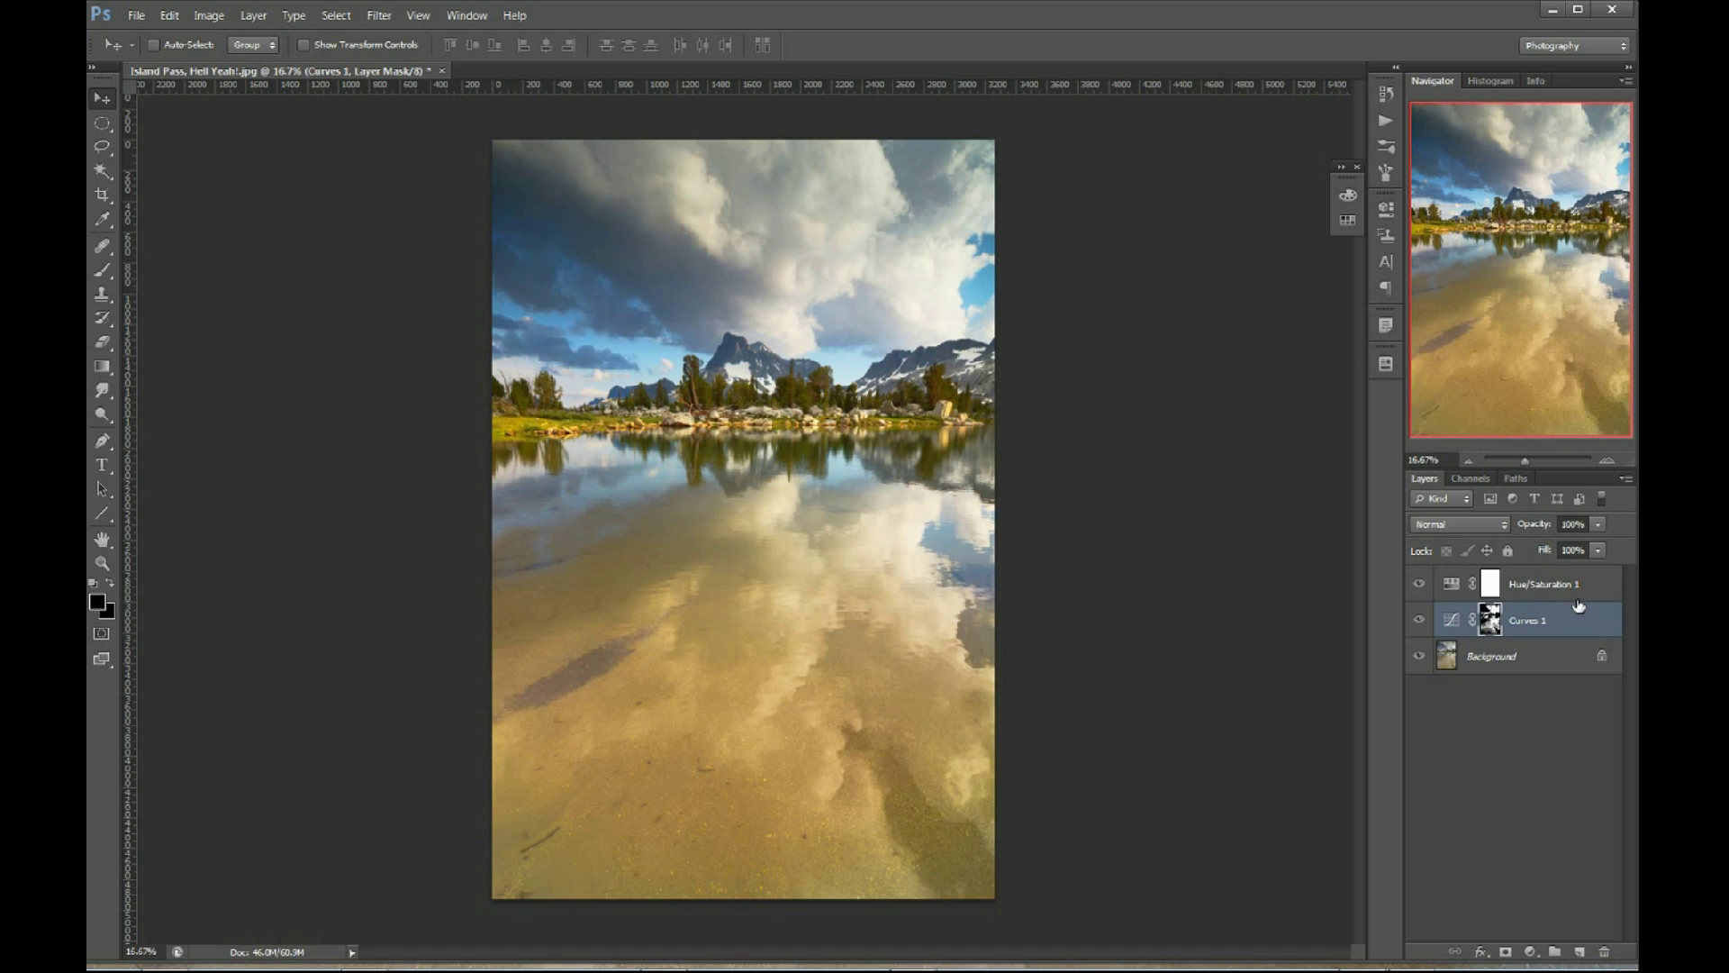
left_click_drag(1580, 606, 1567, 602)
left_click(1449, 601, "alt")
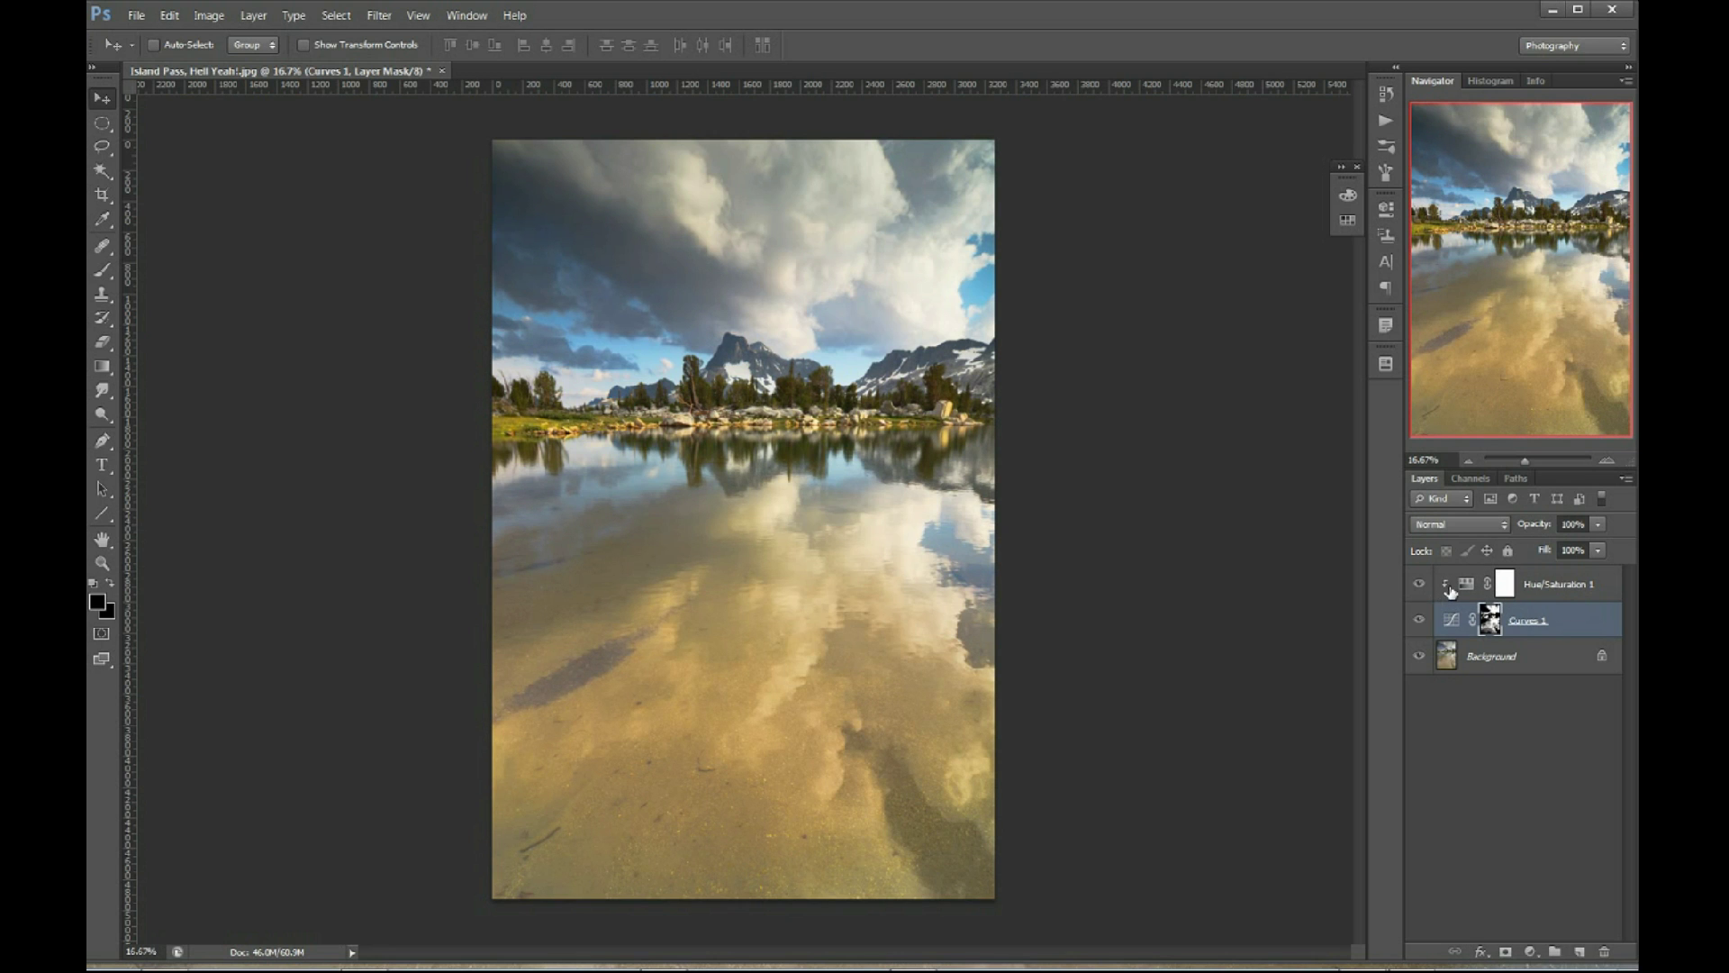
left_click_drag(1570, 598, 1575, 616)
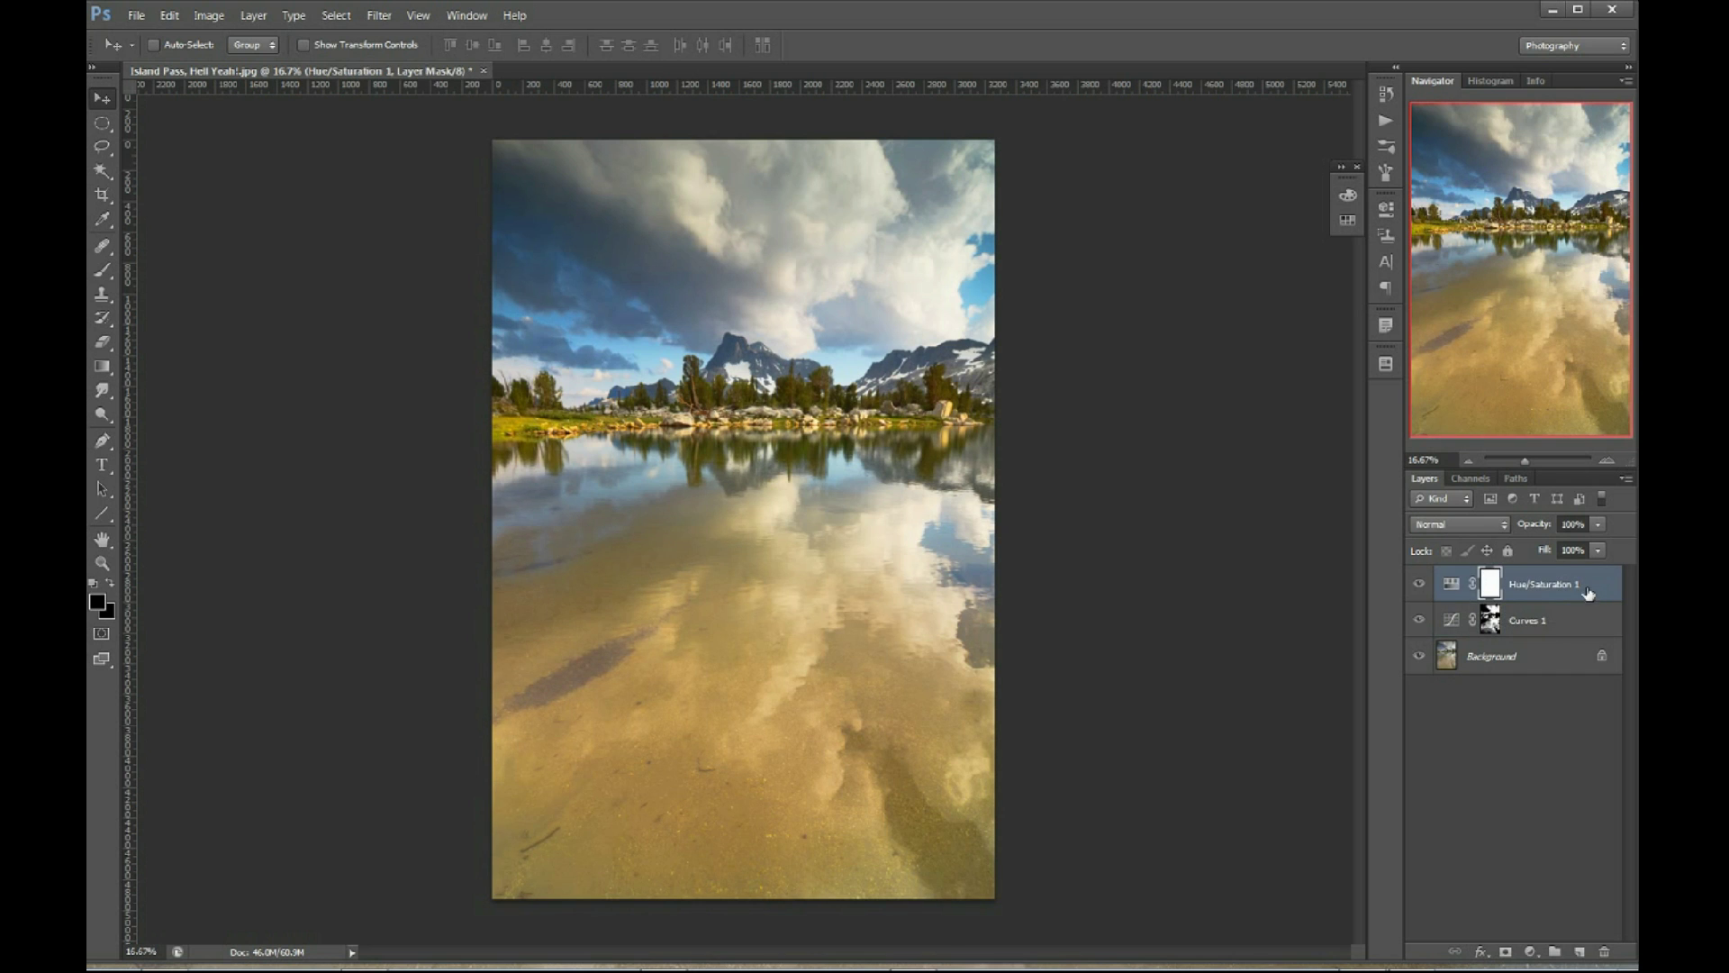
right_click(1592, 587)
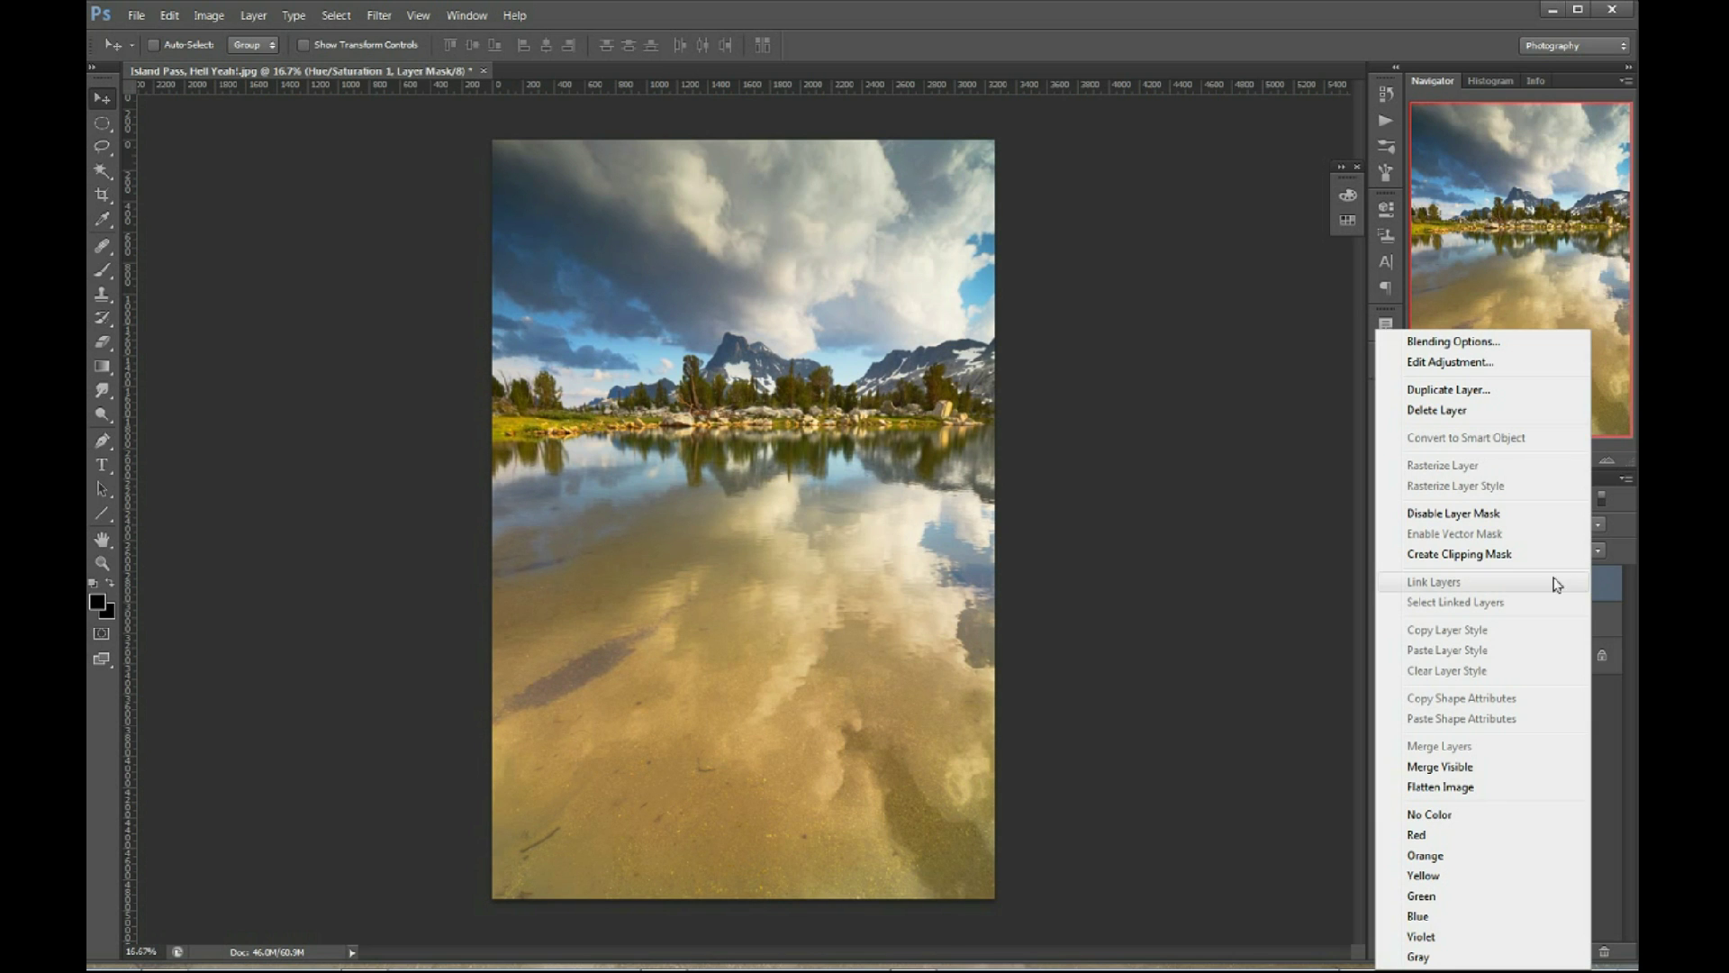
left_click(1499, 556)
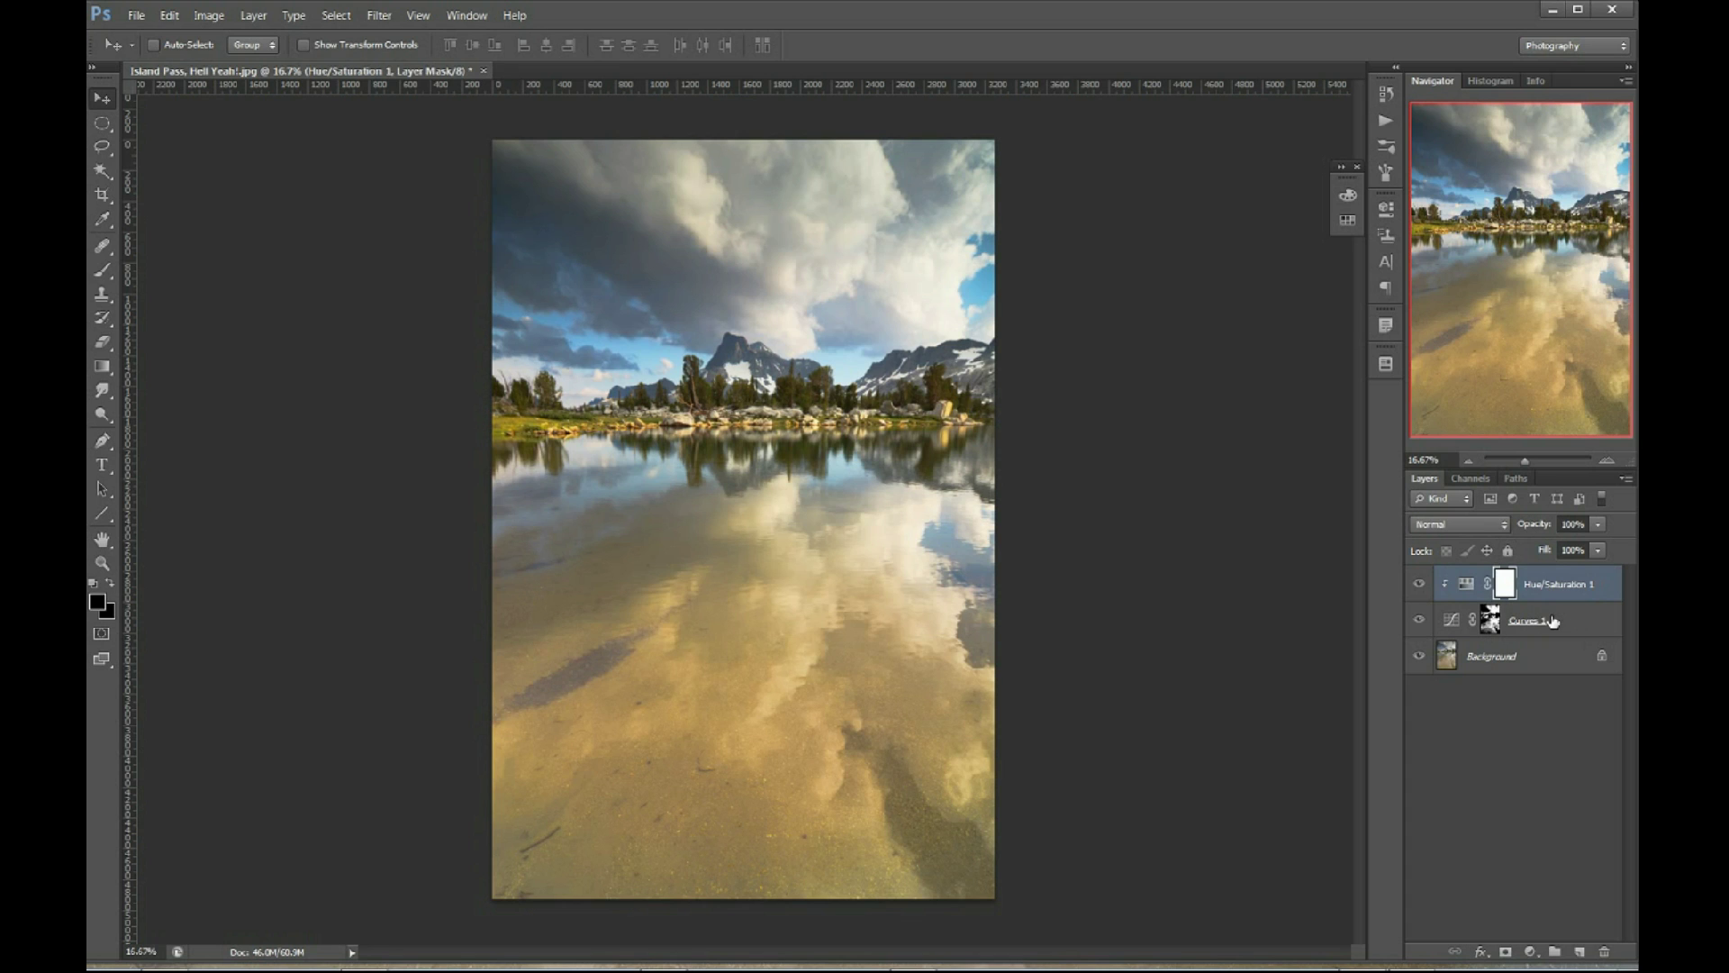
left_click(1420, 621)
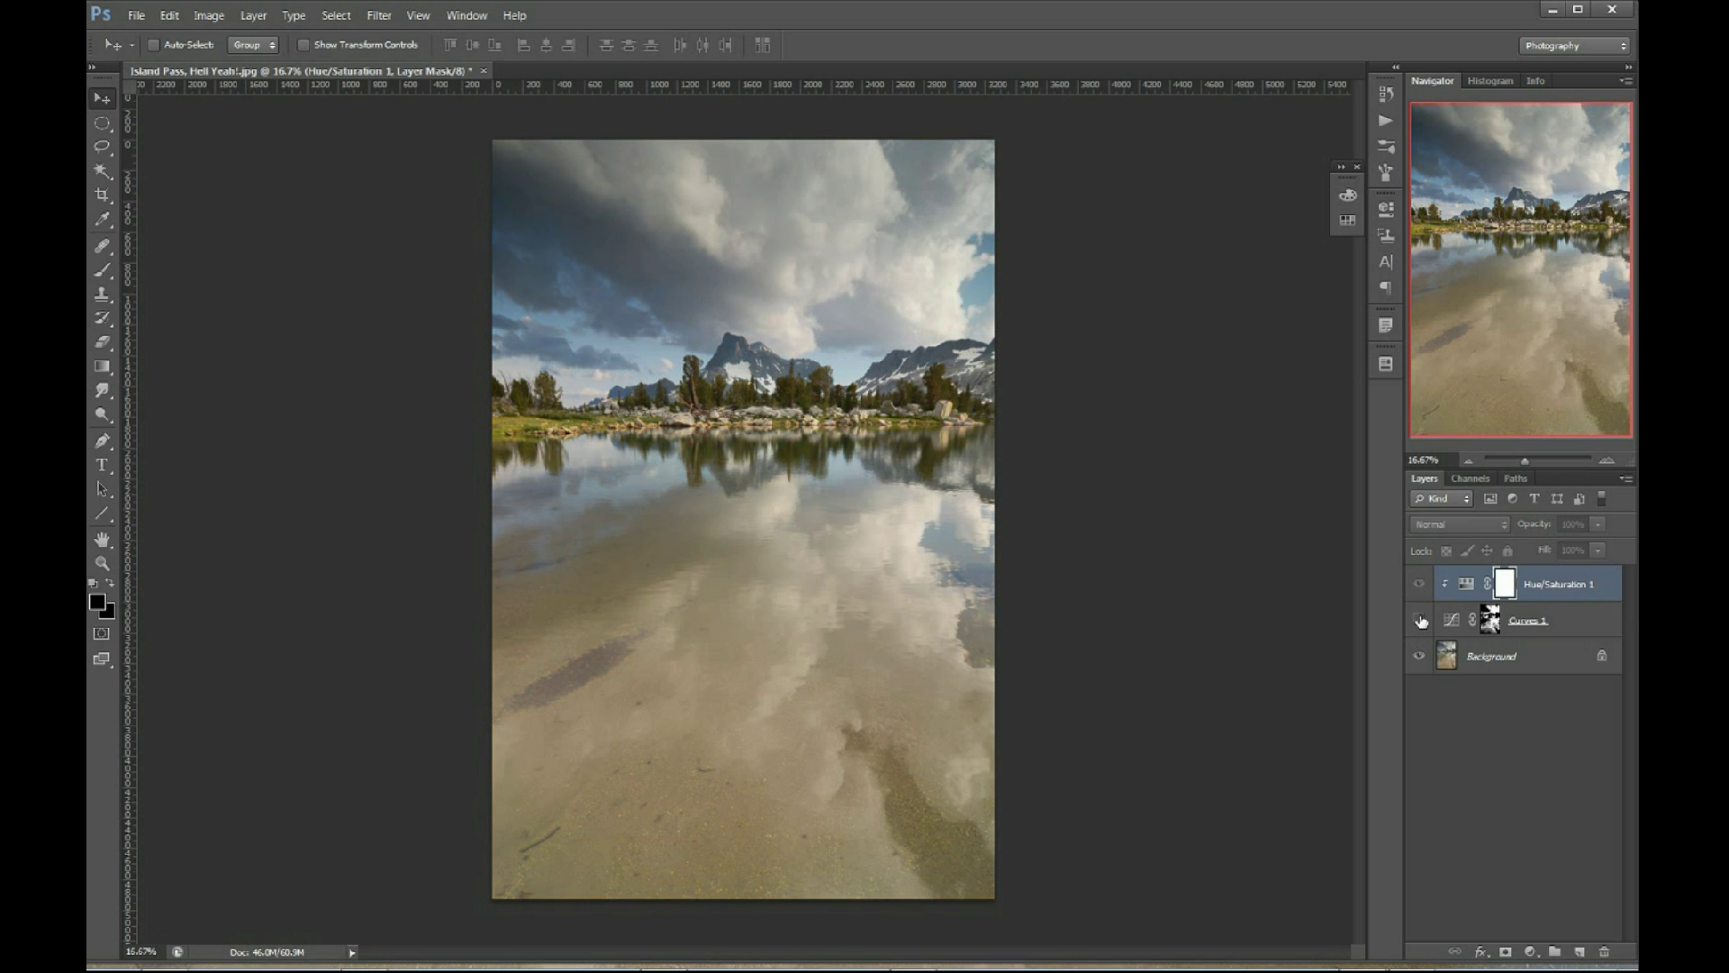
left_click(1421, 620)
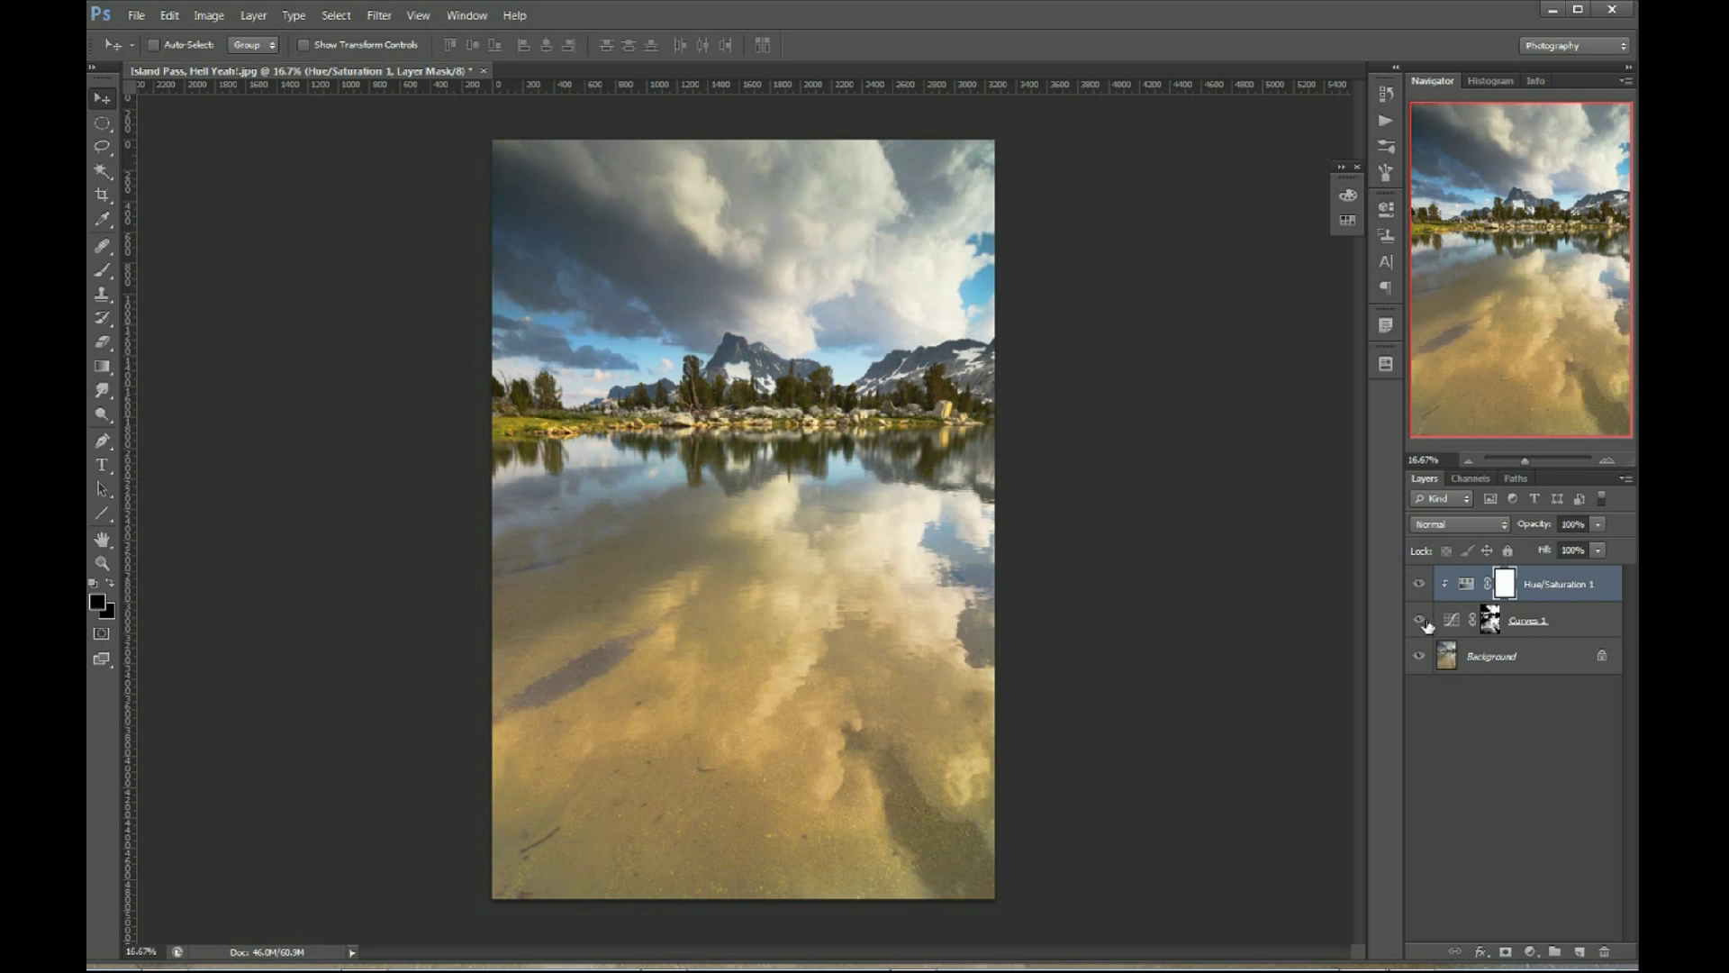
left_click_drag(1572, 599, 1568, 598)
left_click(1570, 599, "alt")
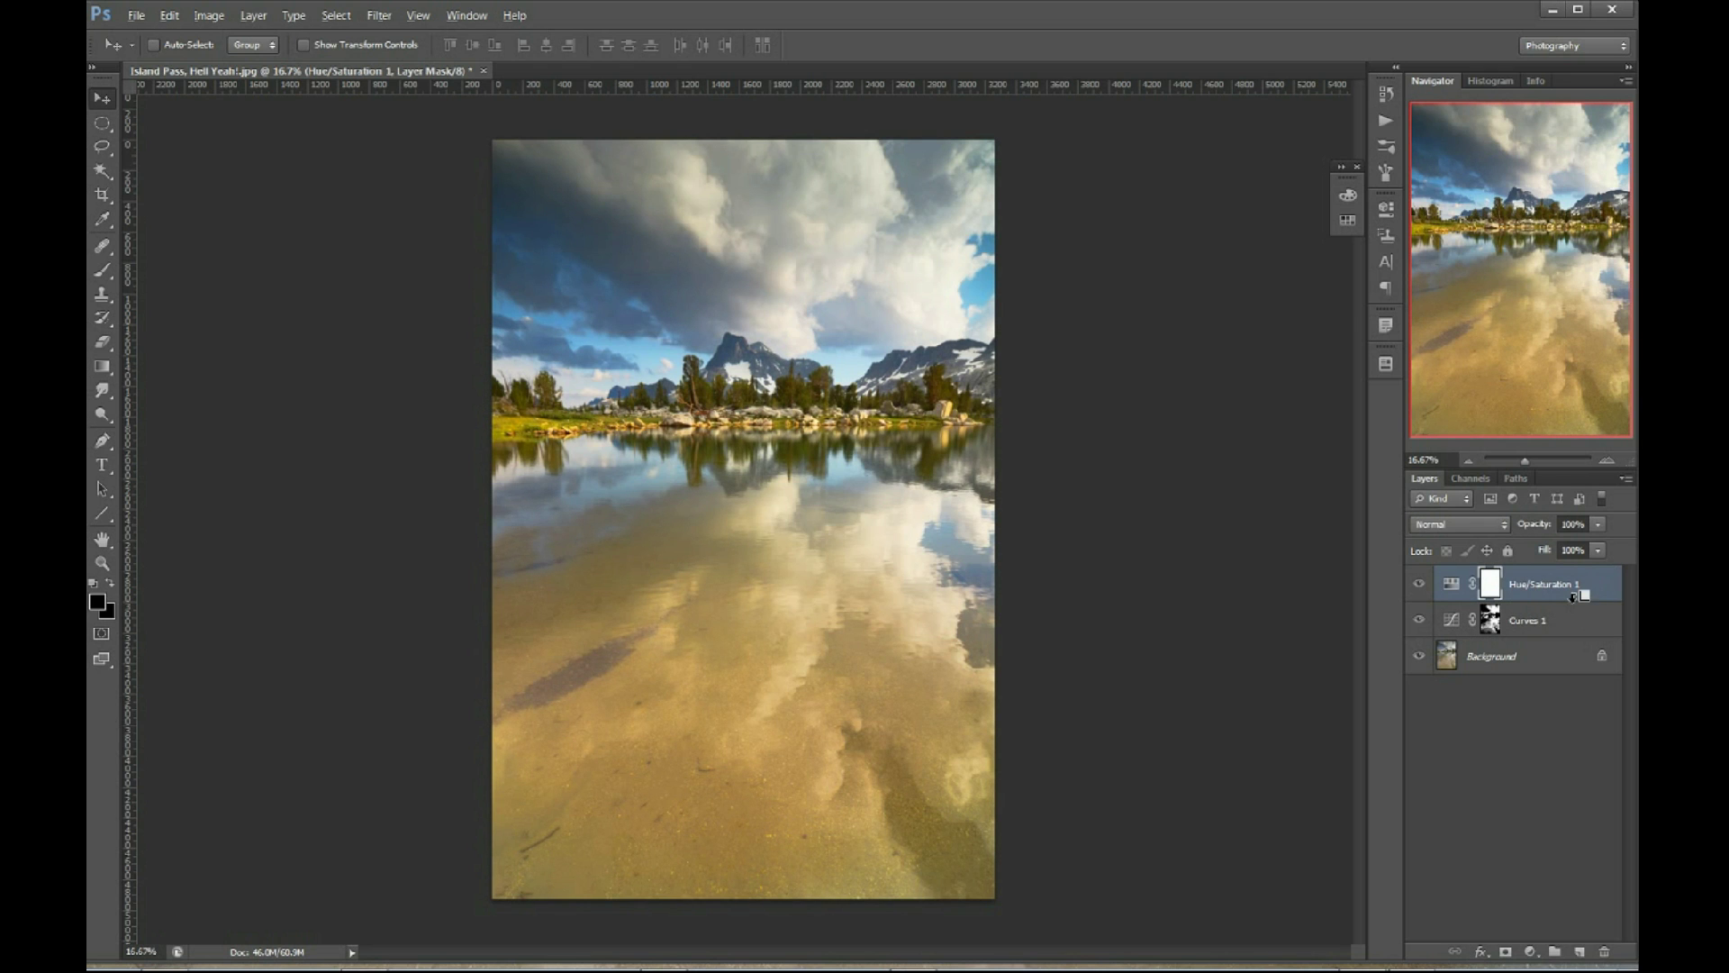
left_click(1574, 599, "alt")
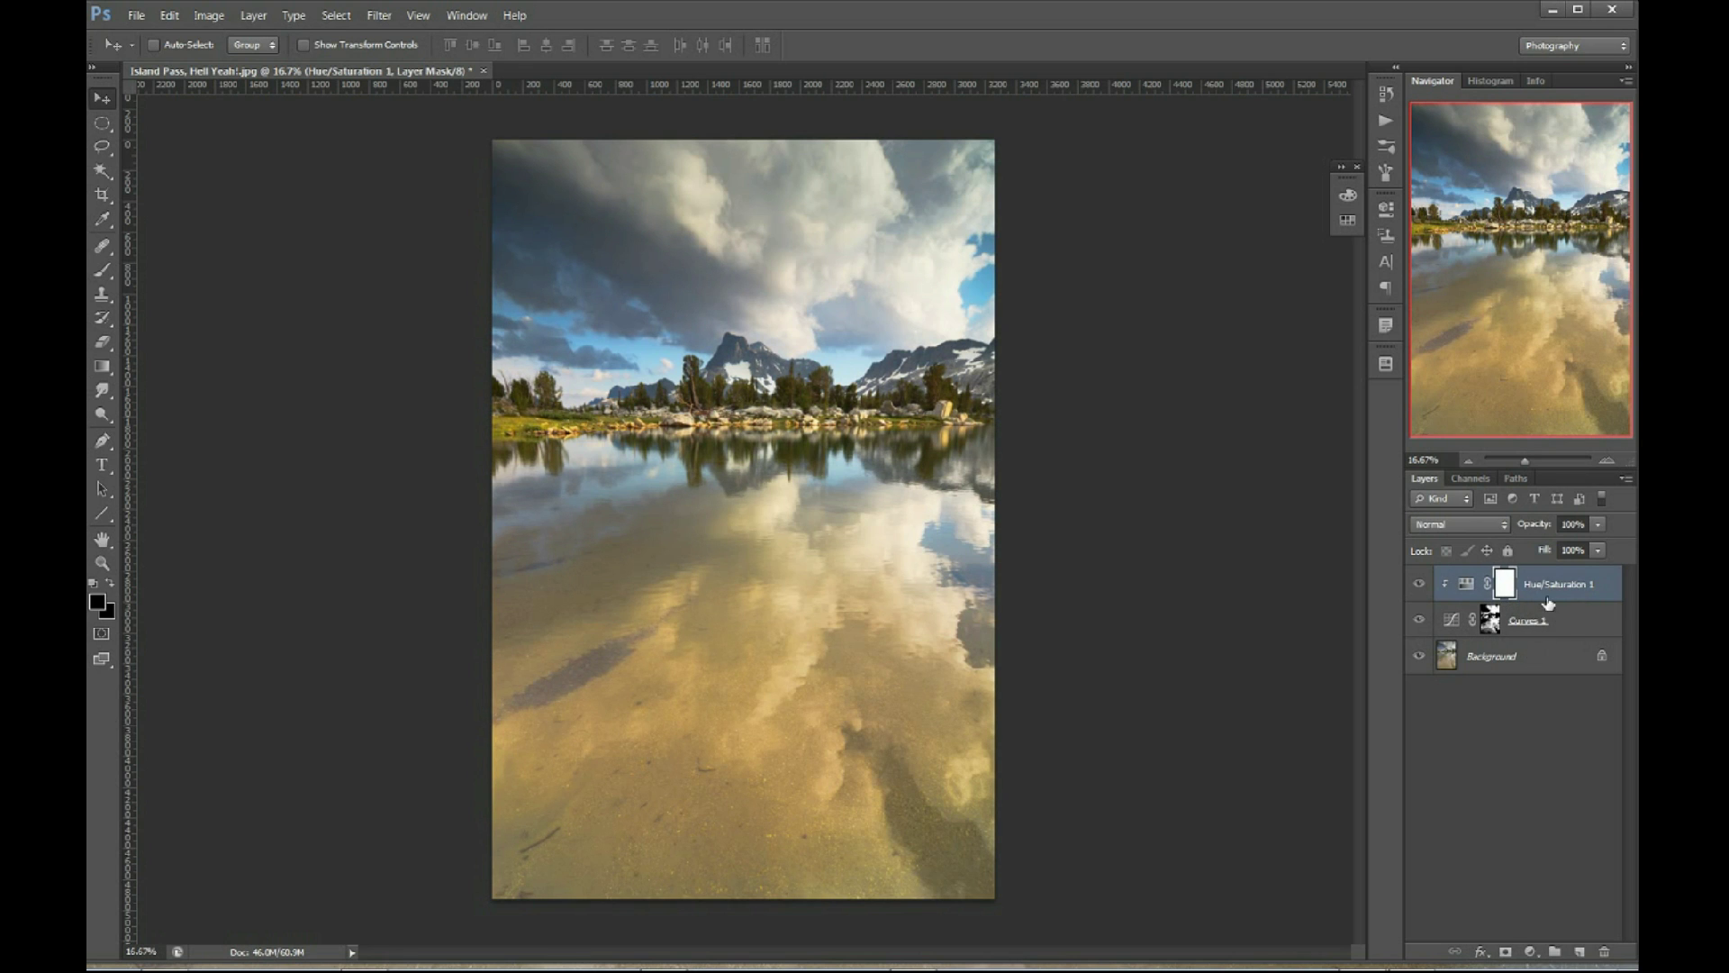
left_click(1419, 585)
left_click(1419, 586)
left_click_drag(1567, 603, 1562, 608)
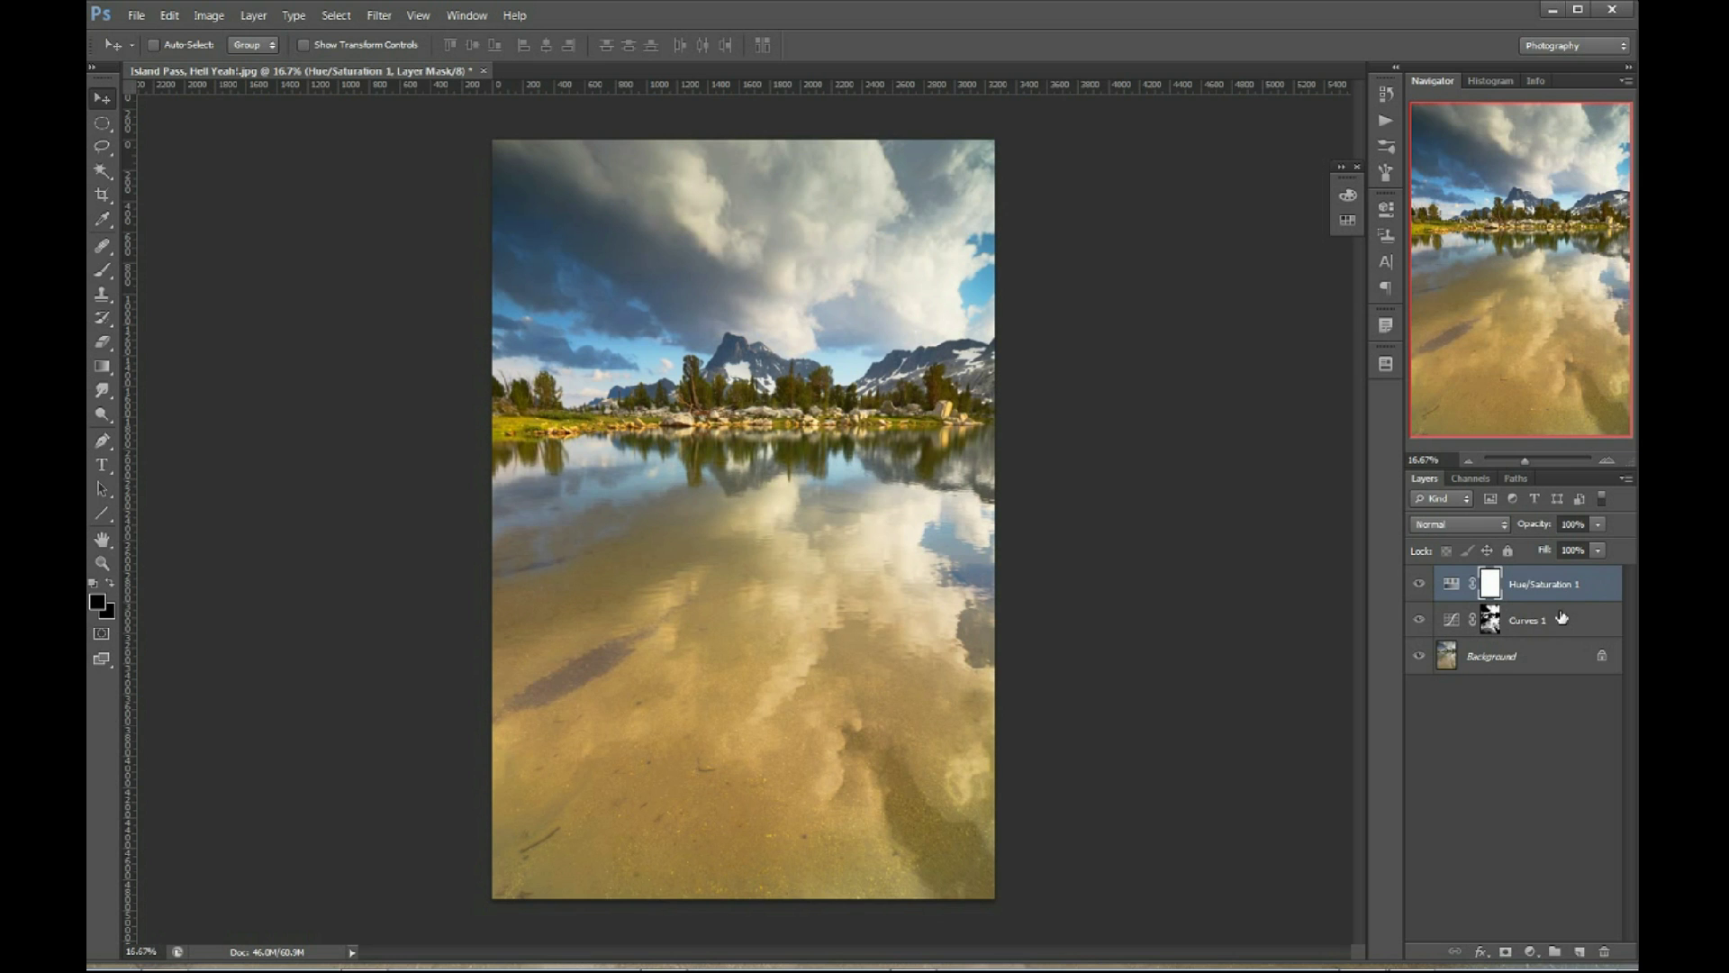
Load the Curves 1 mask as a selection, delete Hue/Saturation 1, and add a new masked Hue/Saturation layer.
left_click(1493, 624, "ctrl")
left_click_drag(1549, 594, 1604, 952)
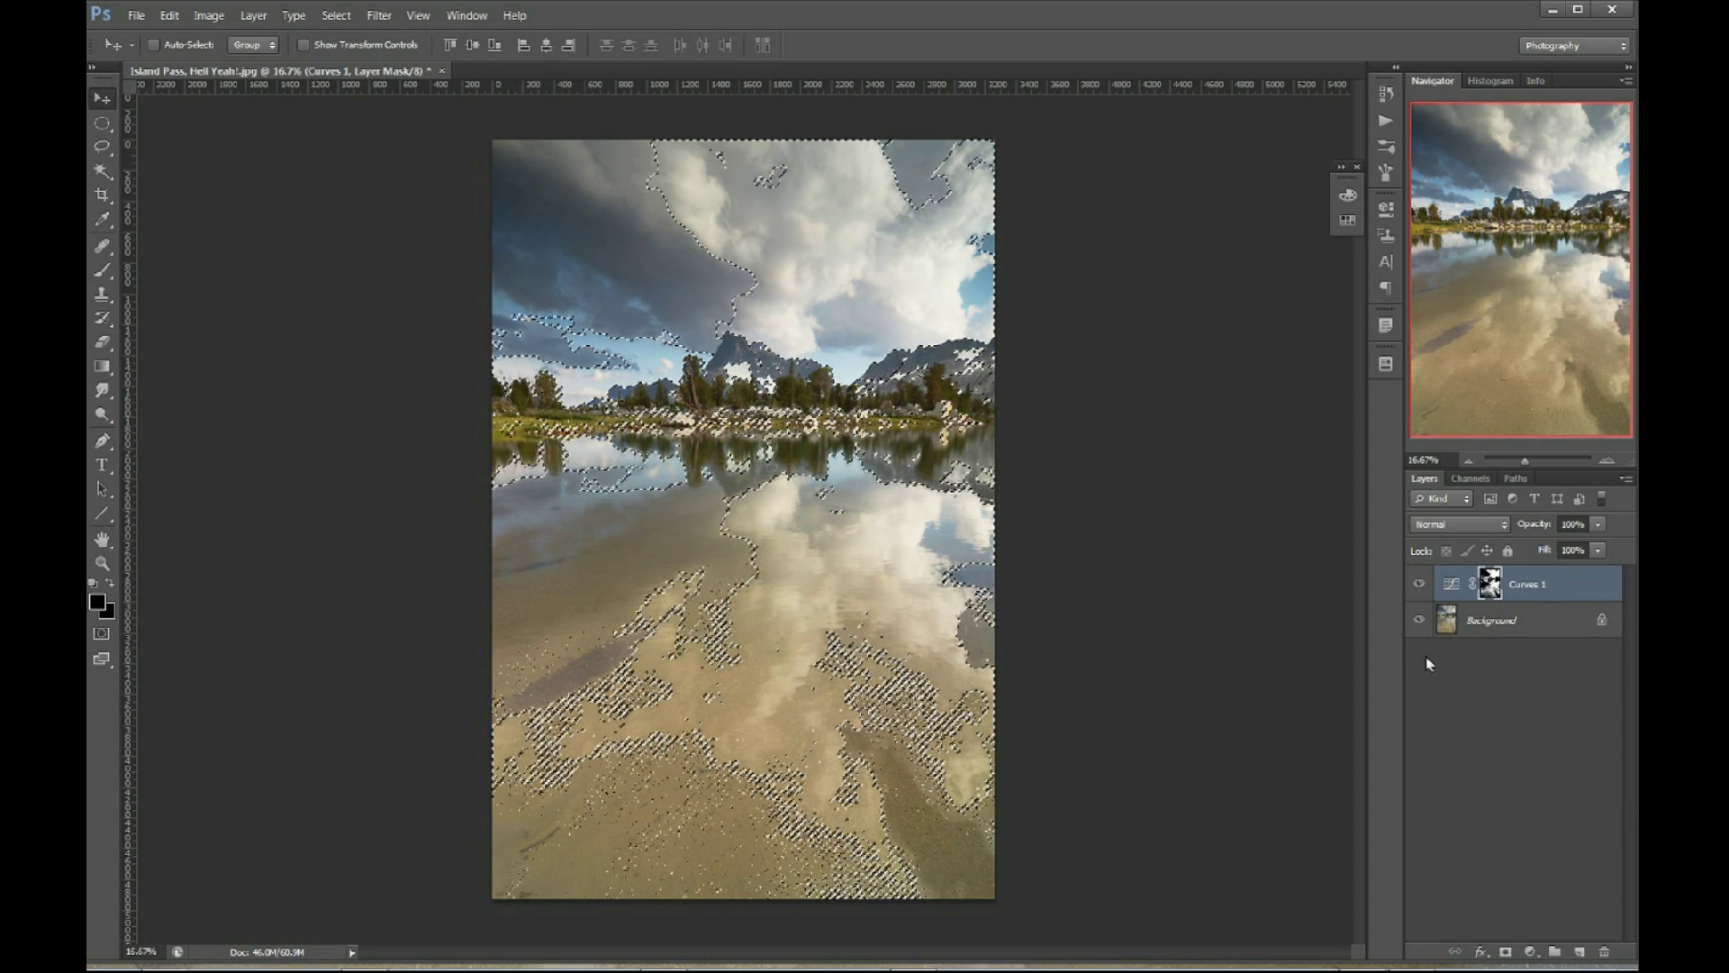
left_click(1532, 949)
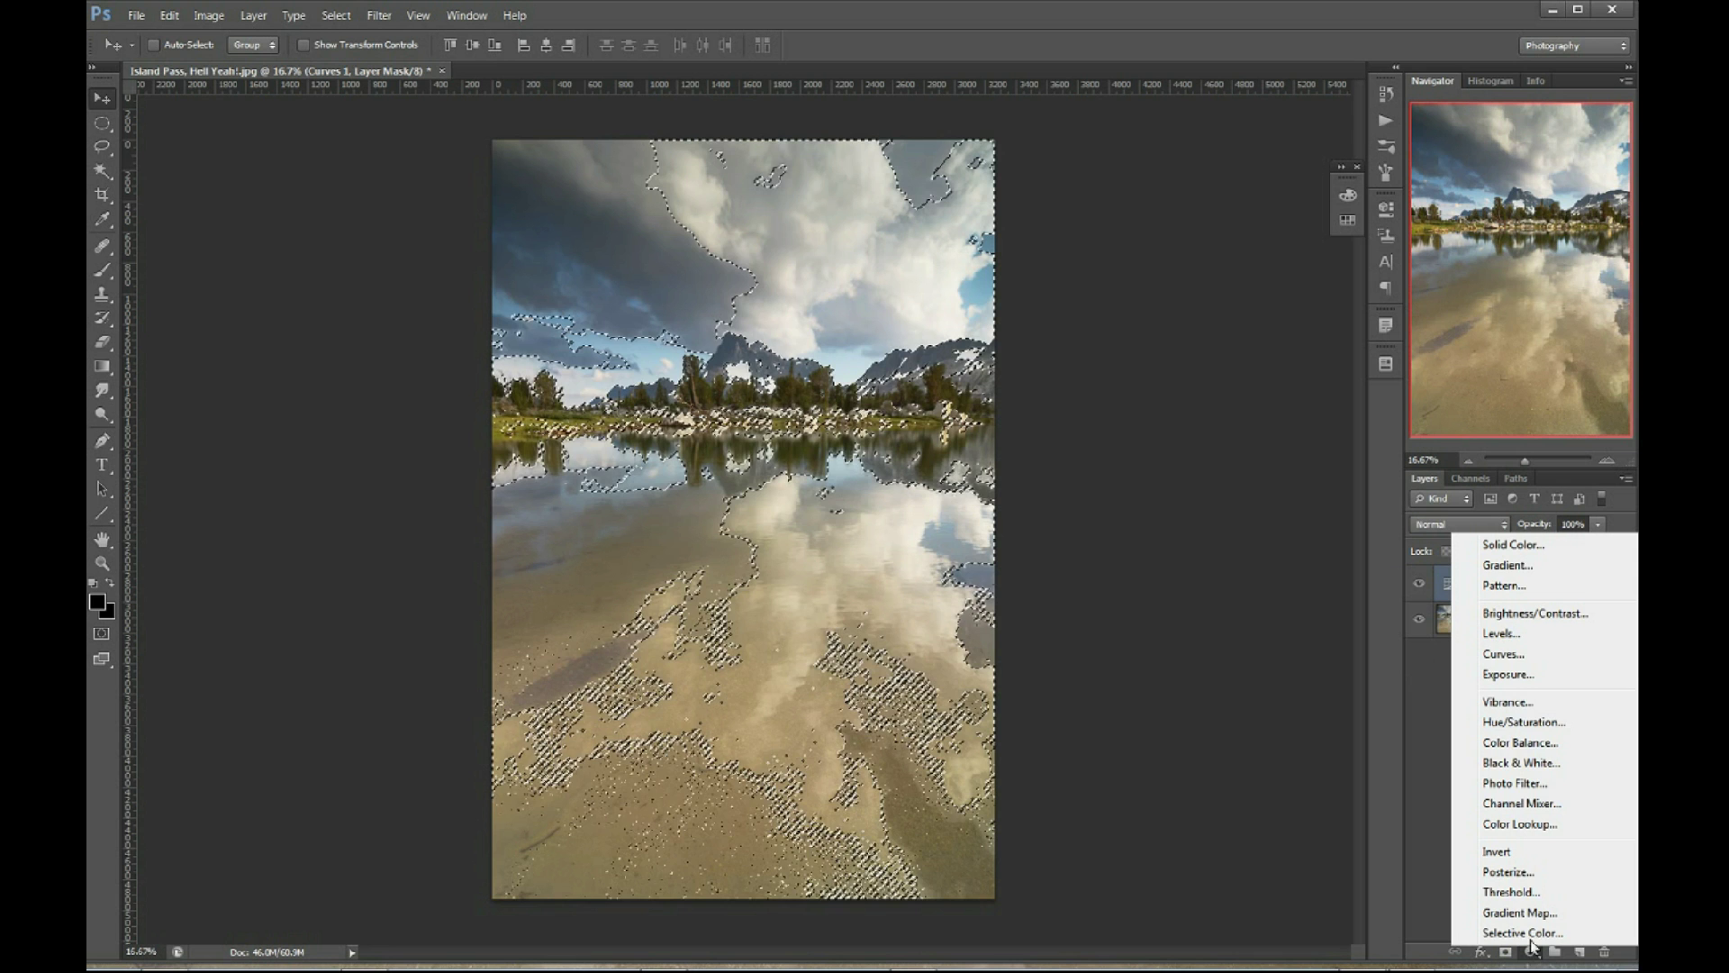
left_click(1532, 723)
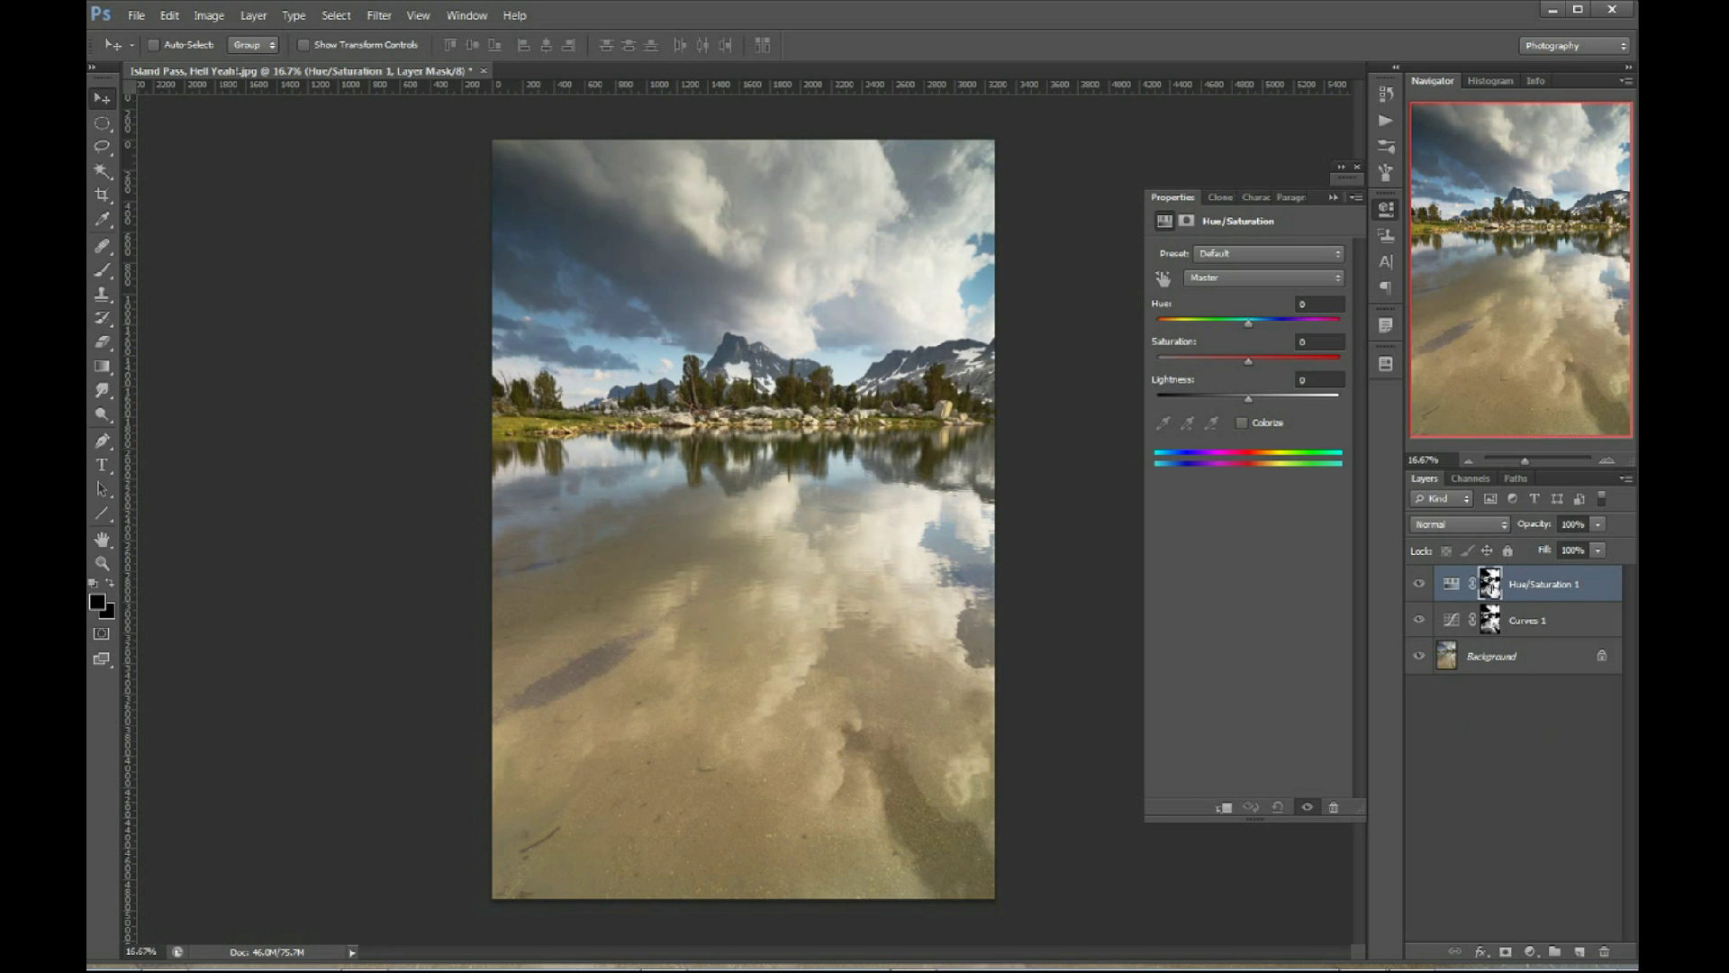
Check the new layer's mask and raise its Saturation to +35.
left_click(1491, 585, "alt")
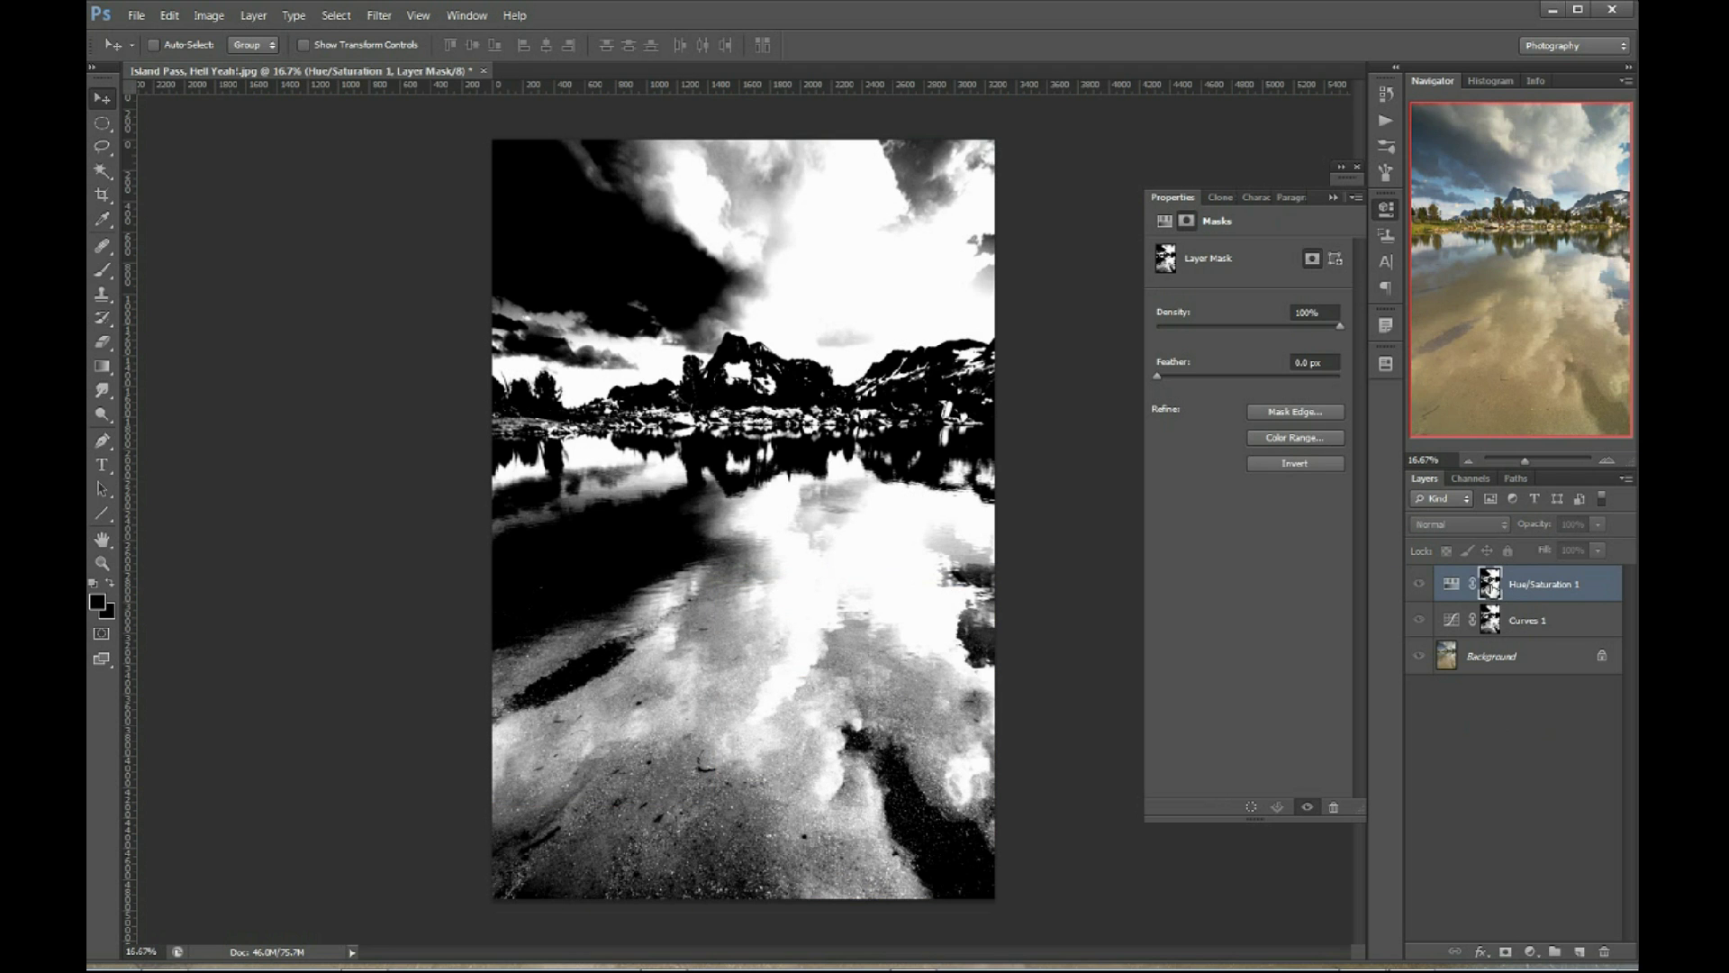
left_click(1491, 585, "alt")
left_click(1451, 584)
left_click_drag(1284, 357, 1280, 362)
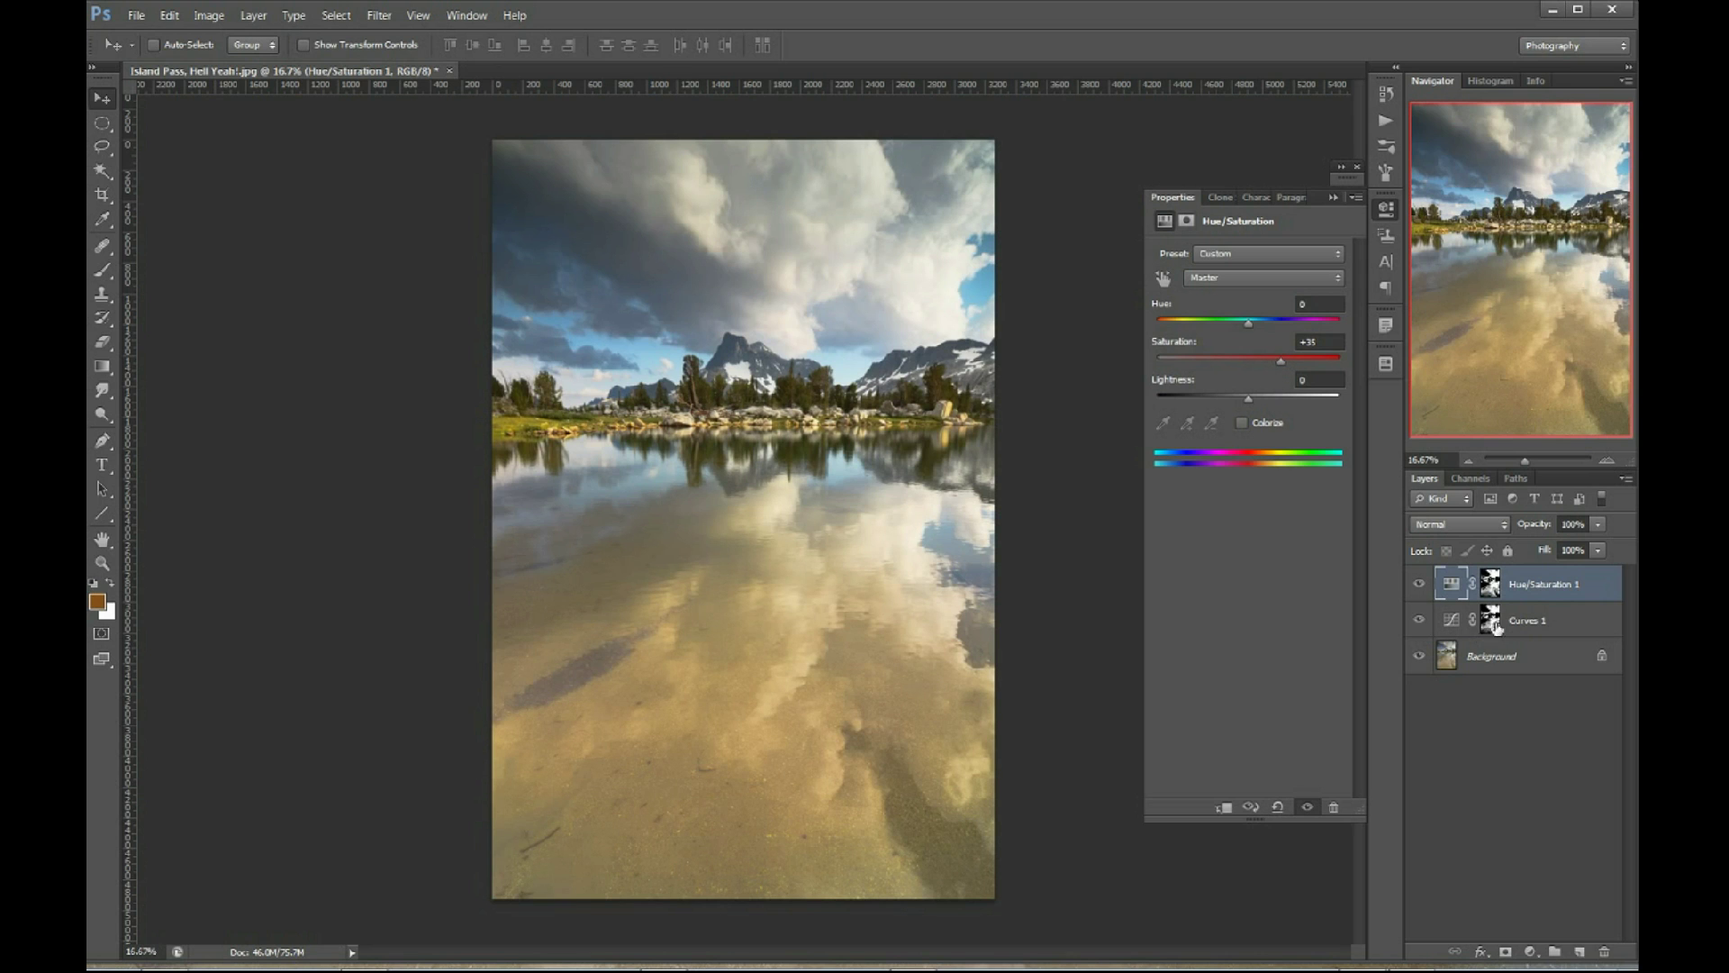
Replace the old Hue/Saturation 1 layer with a new Hue/Saturation adjustment at Saturation +44.
left_click_drag(1563, 590, 1604, 950)
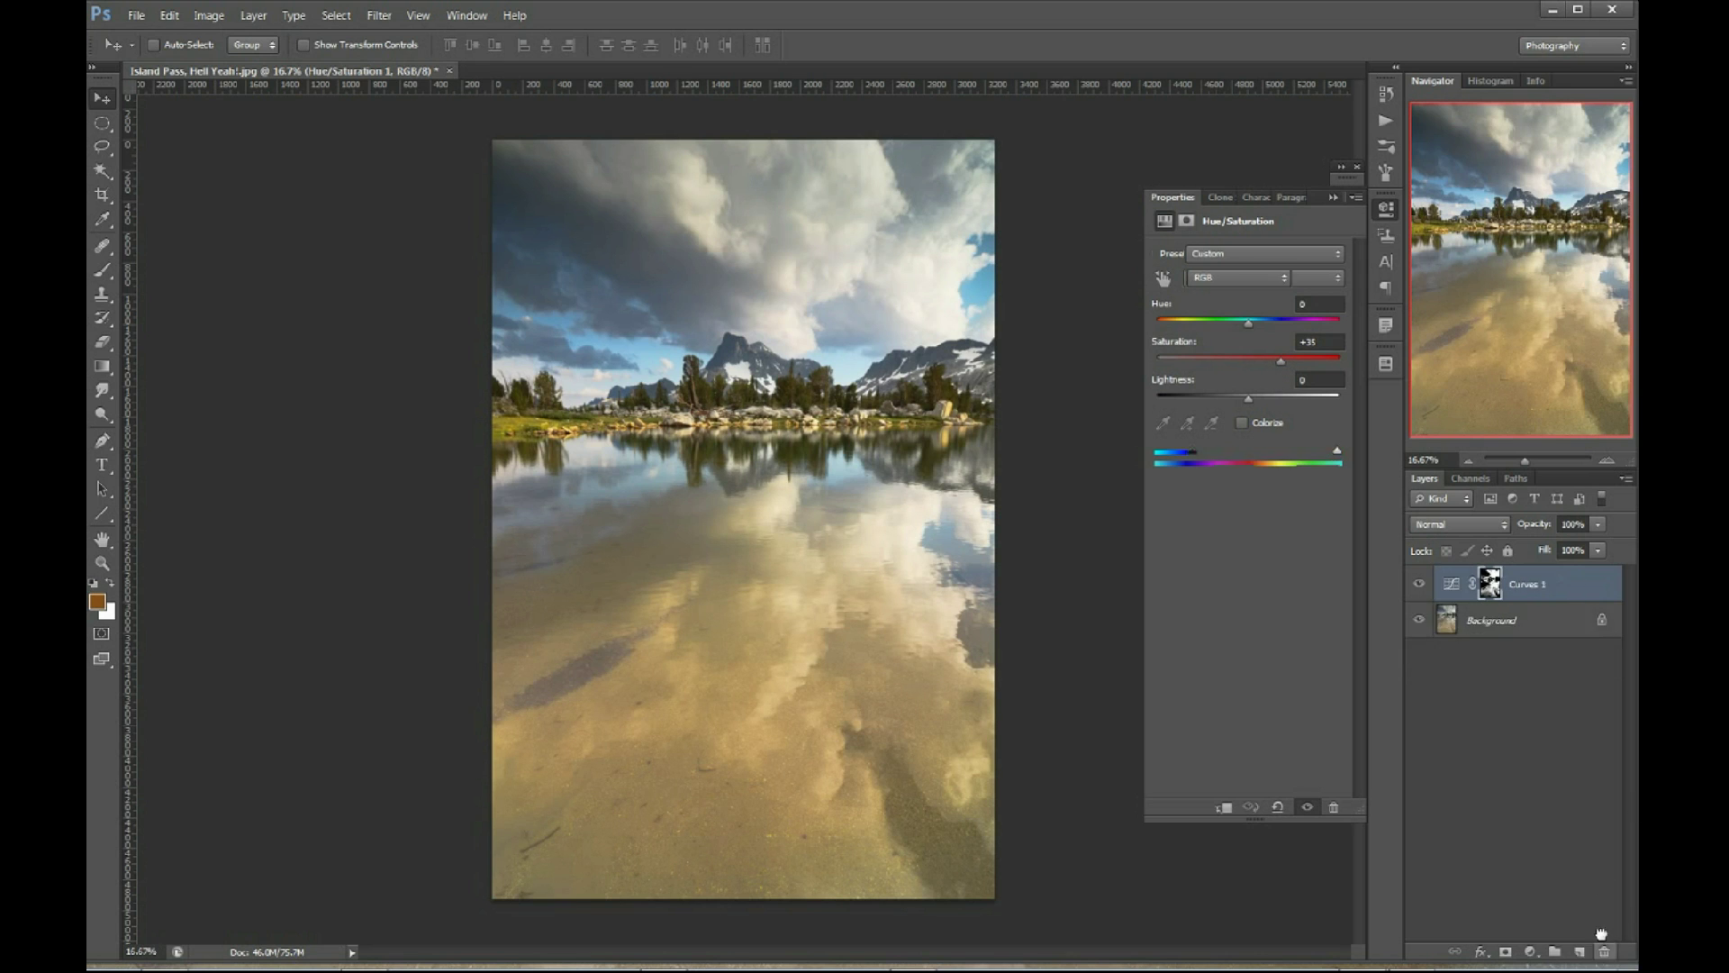
left_click(1505, 951)
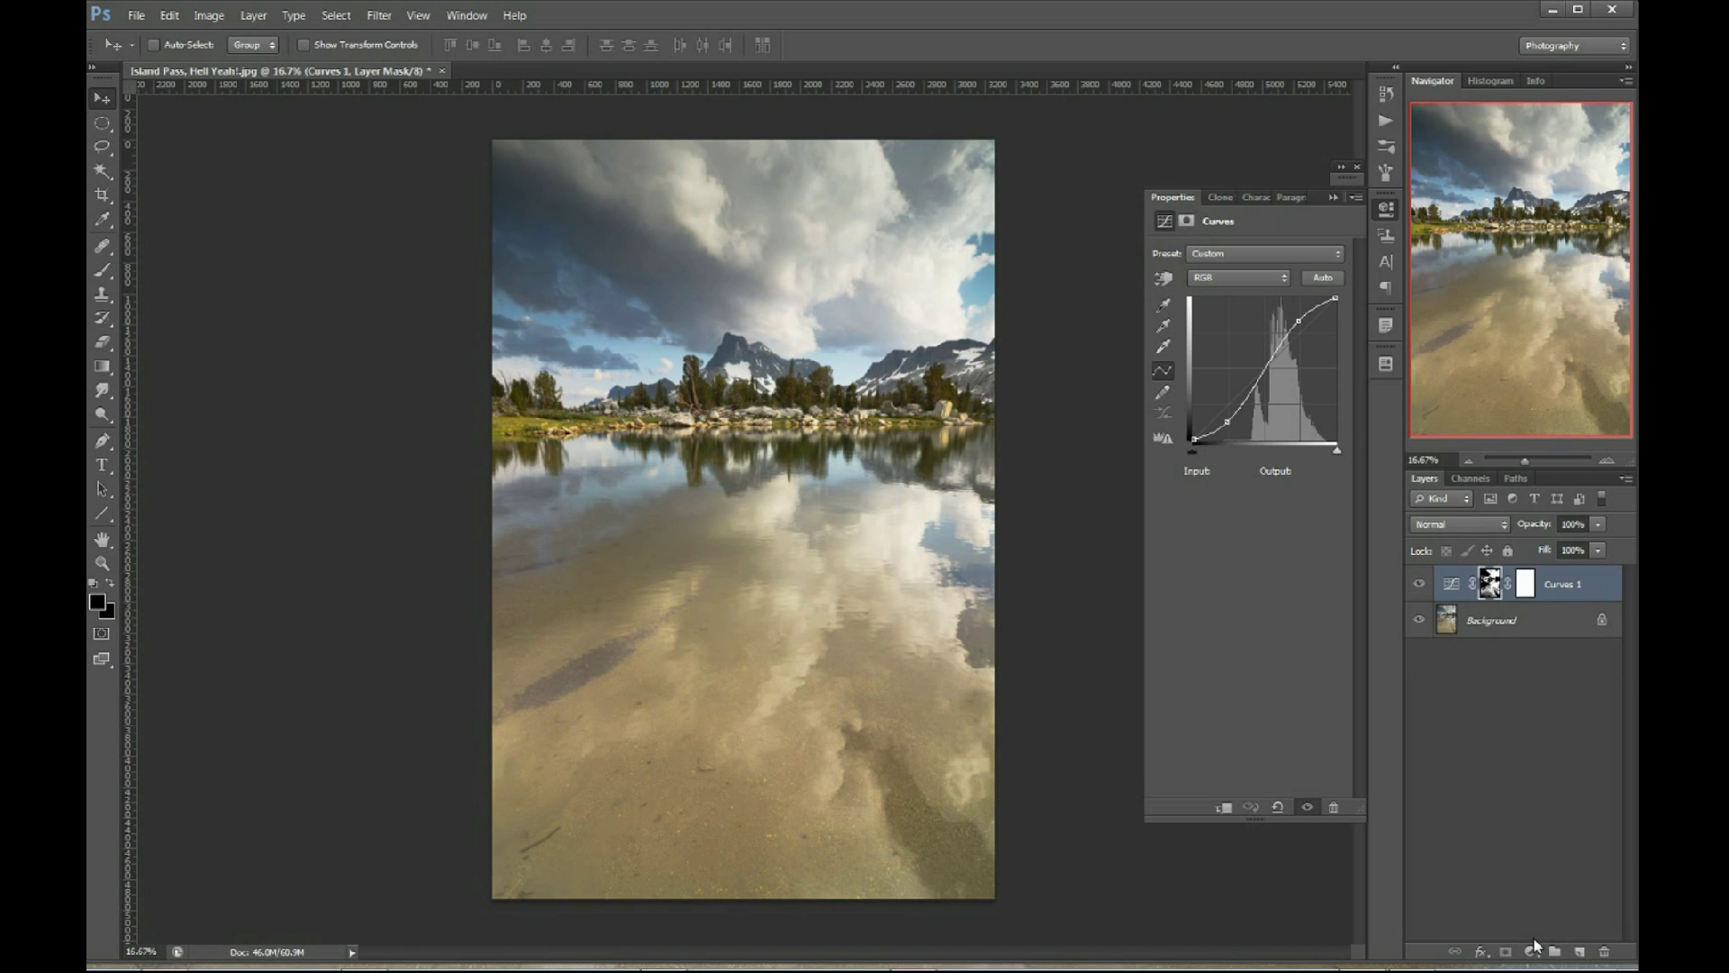
left_click(1530, 951)
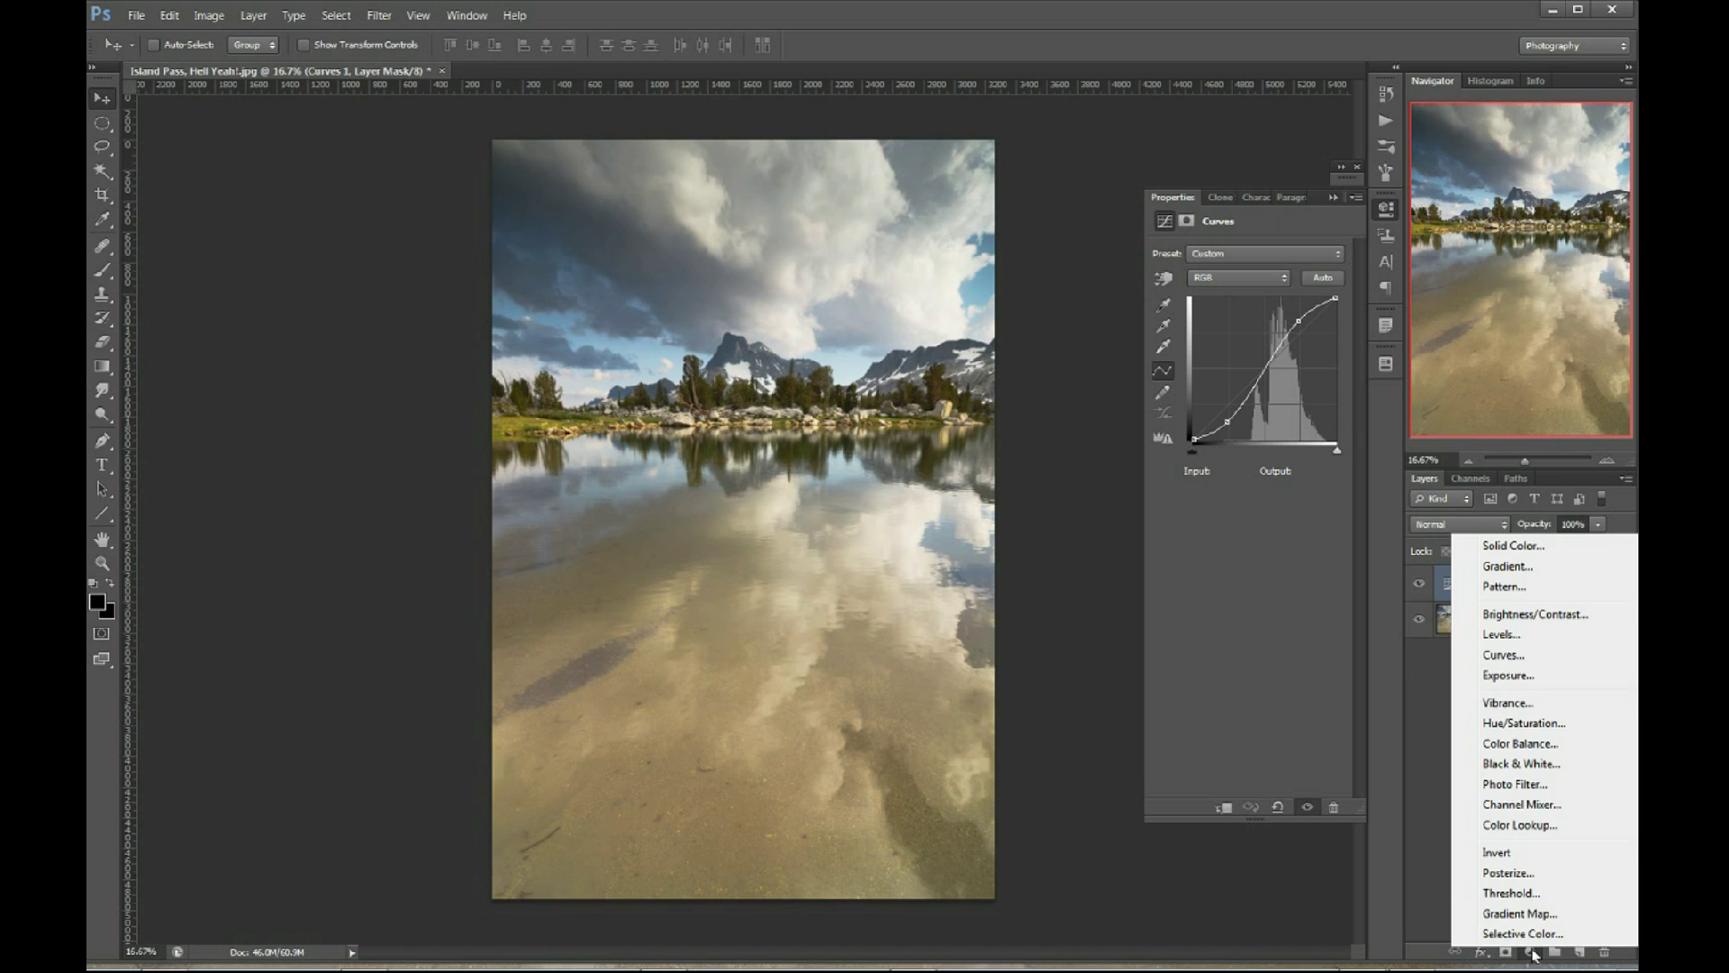
left_click(1558, 724)
left_click(1283, 359)
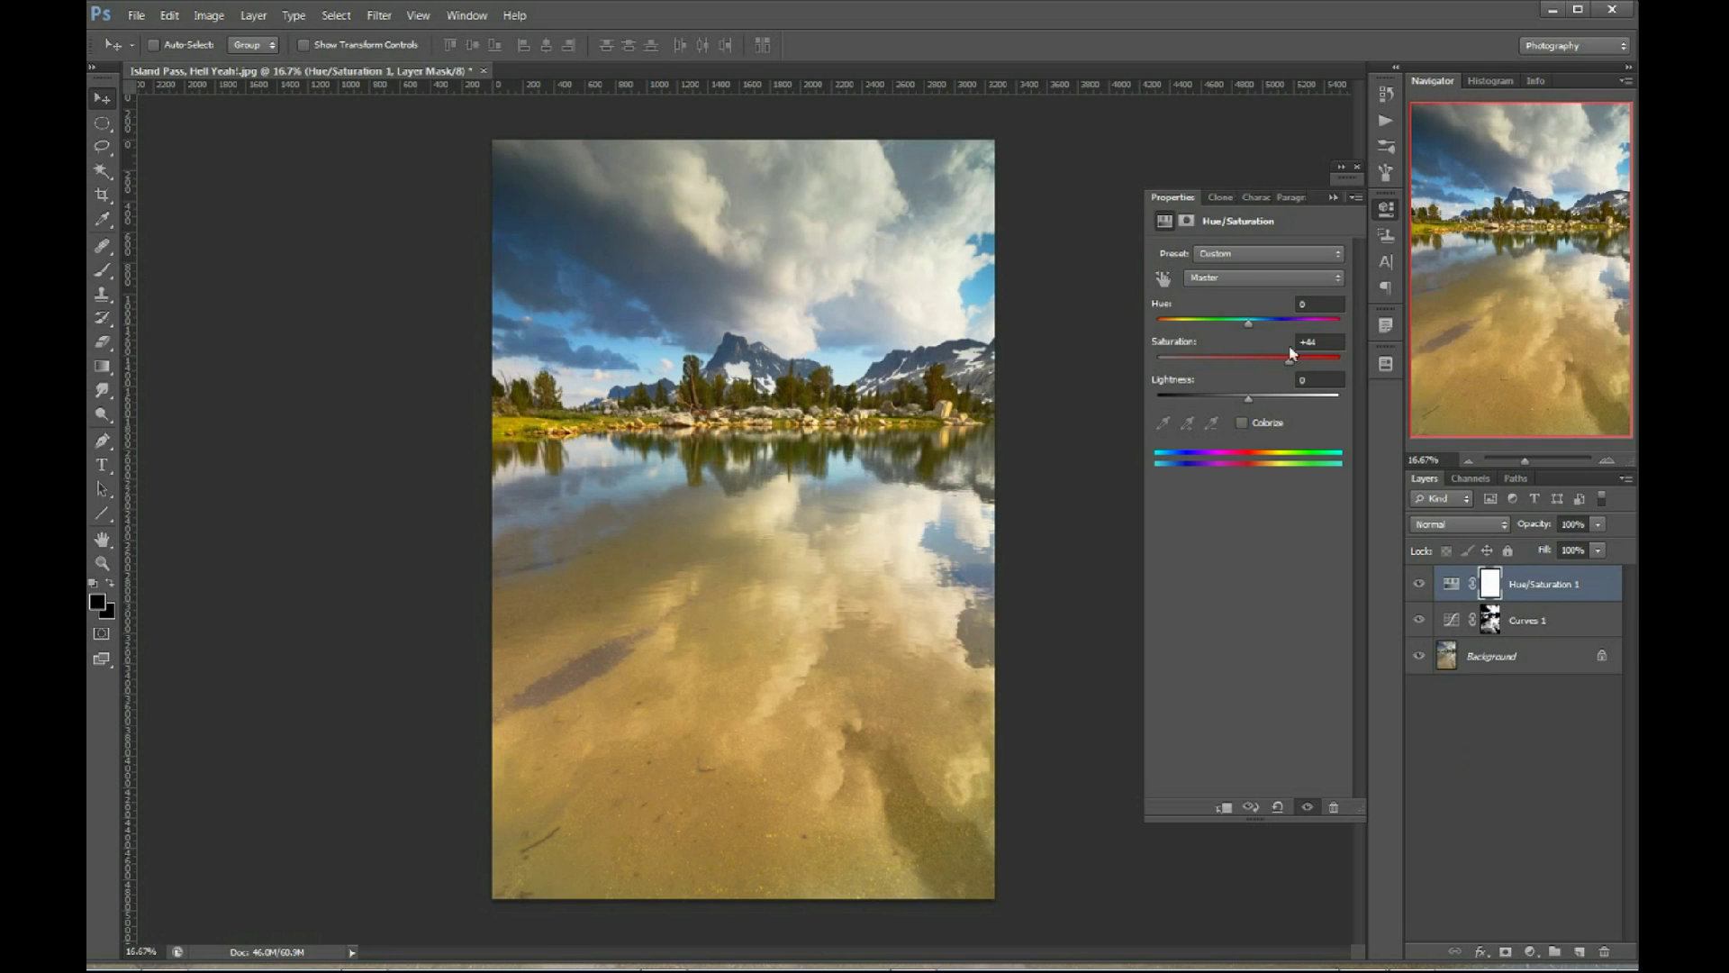
left_click(1456, 511)
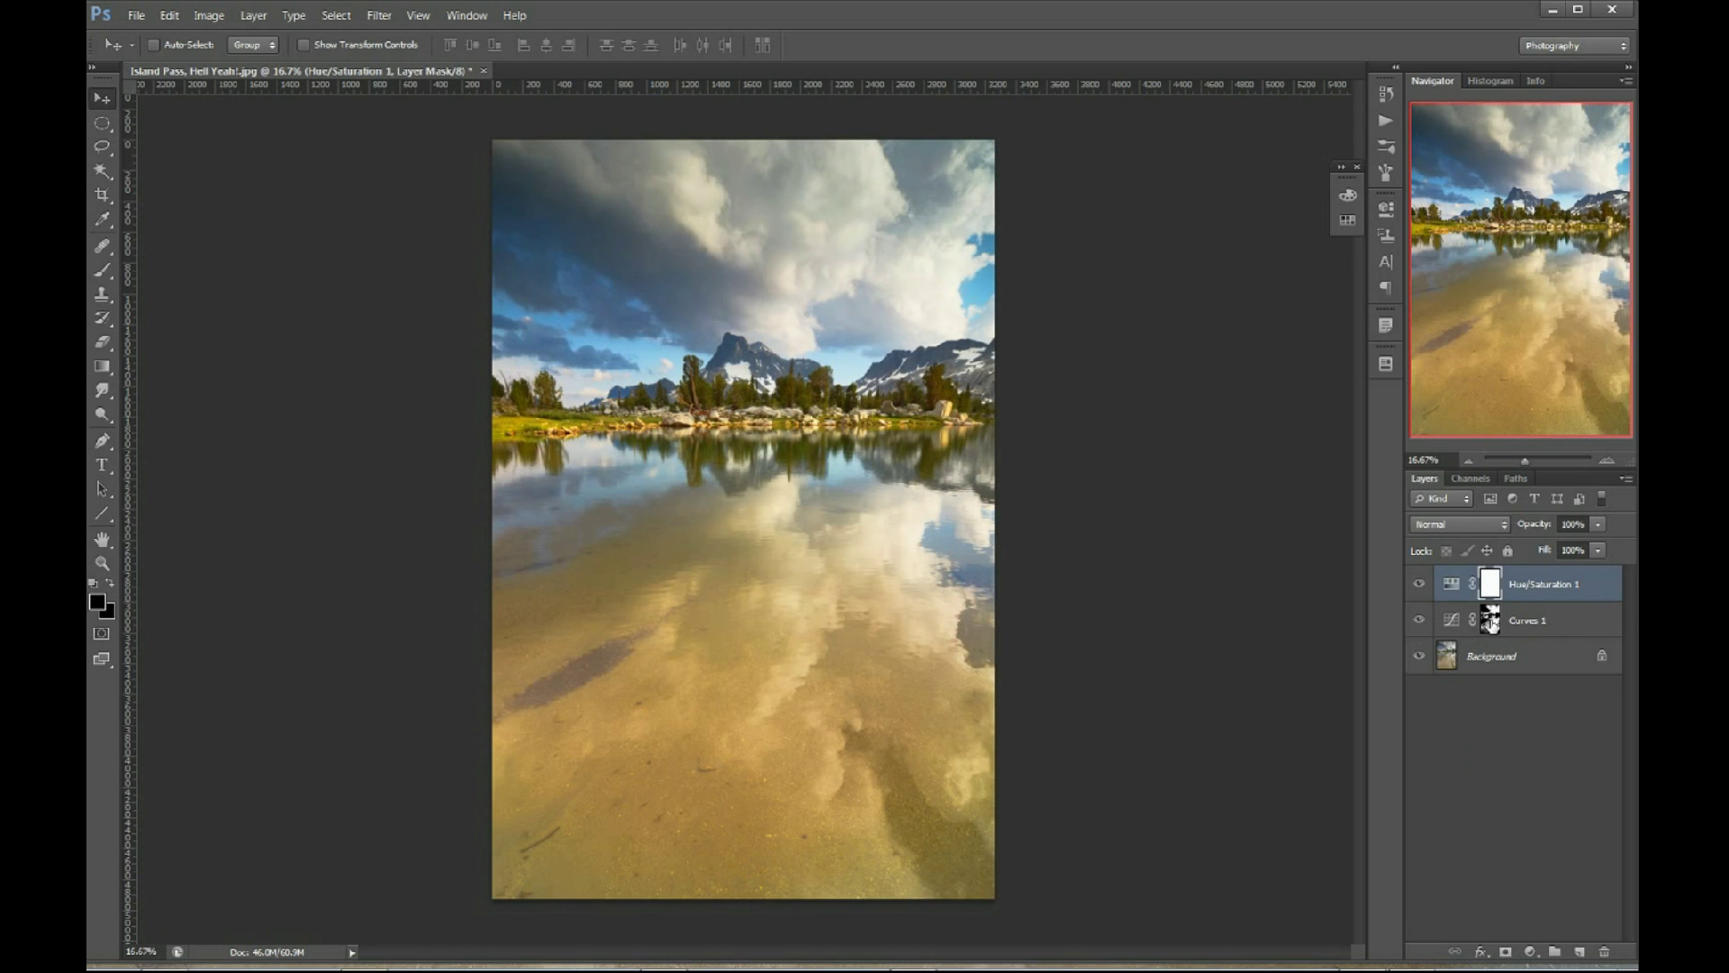
Copy the Curves 1 luminosity mask onto the Hue/Saturation 1 mask, replacing it, and check the result.
left_click_drag(1493, 626, 1495, 590)
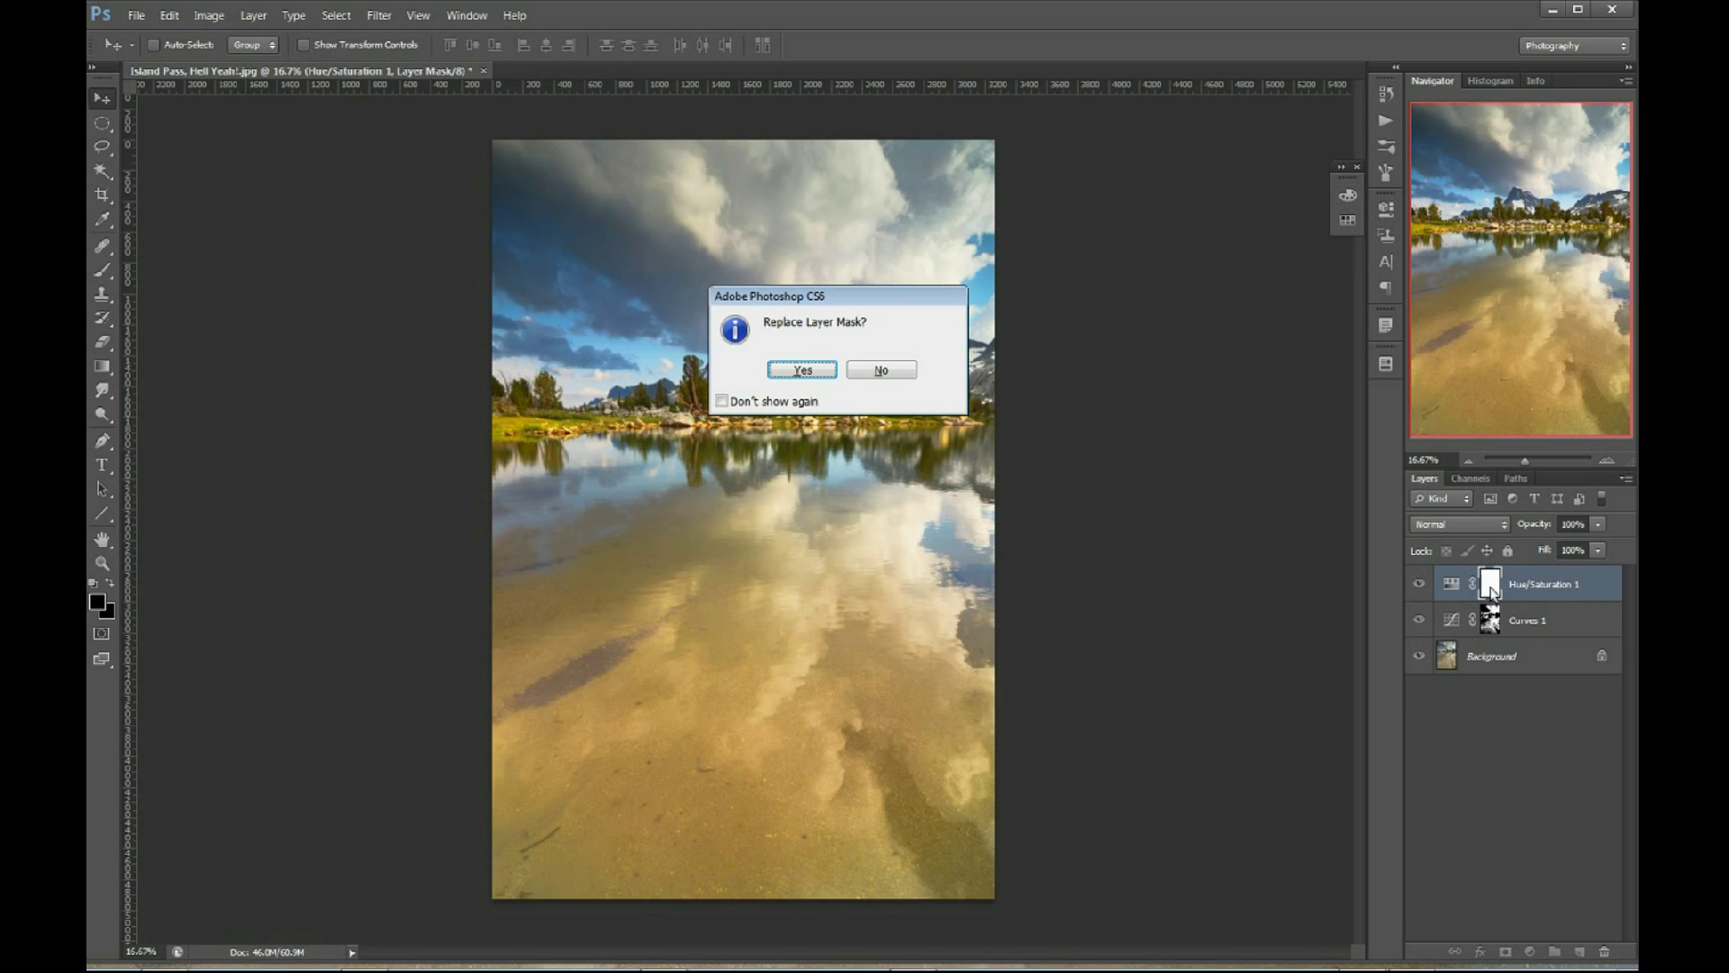
left_click(800, 371)
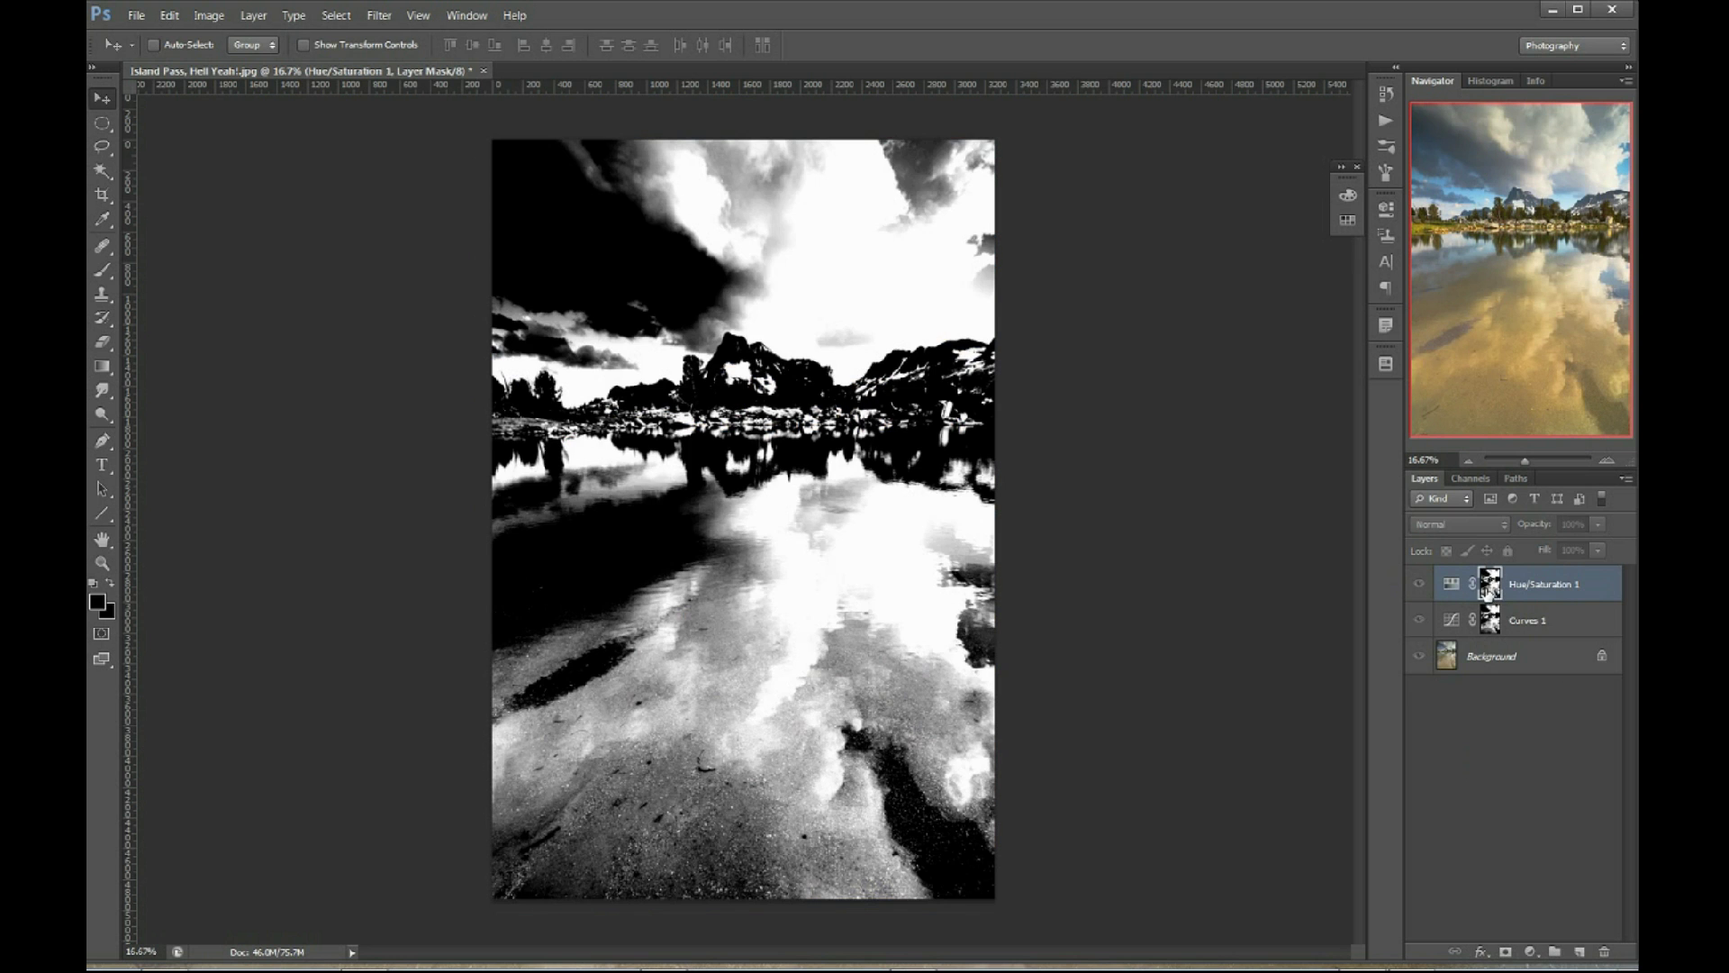
left_click(1492, 587, "alt")
left_click(1494, 591, "alt")
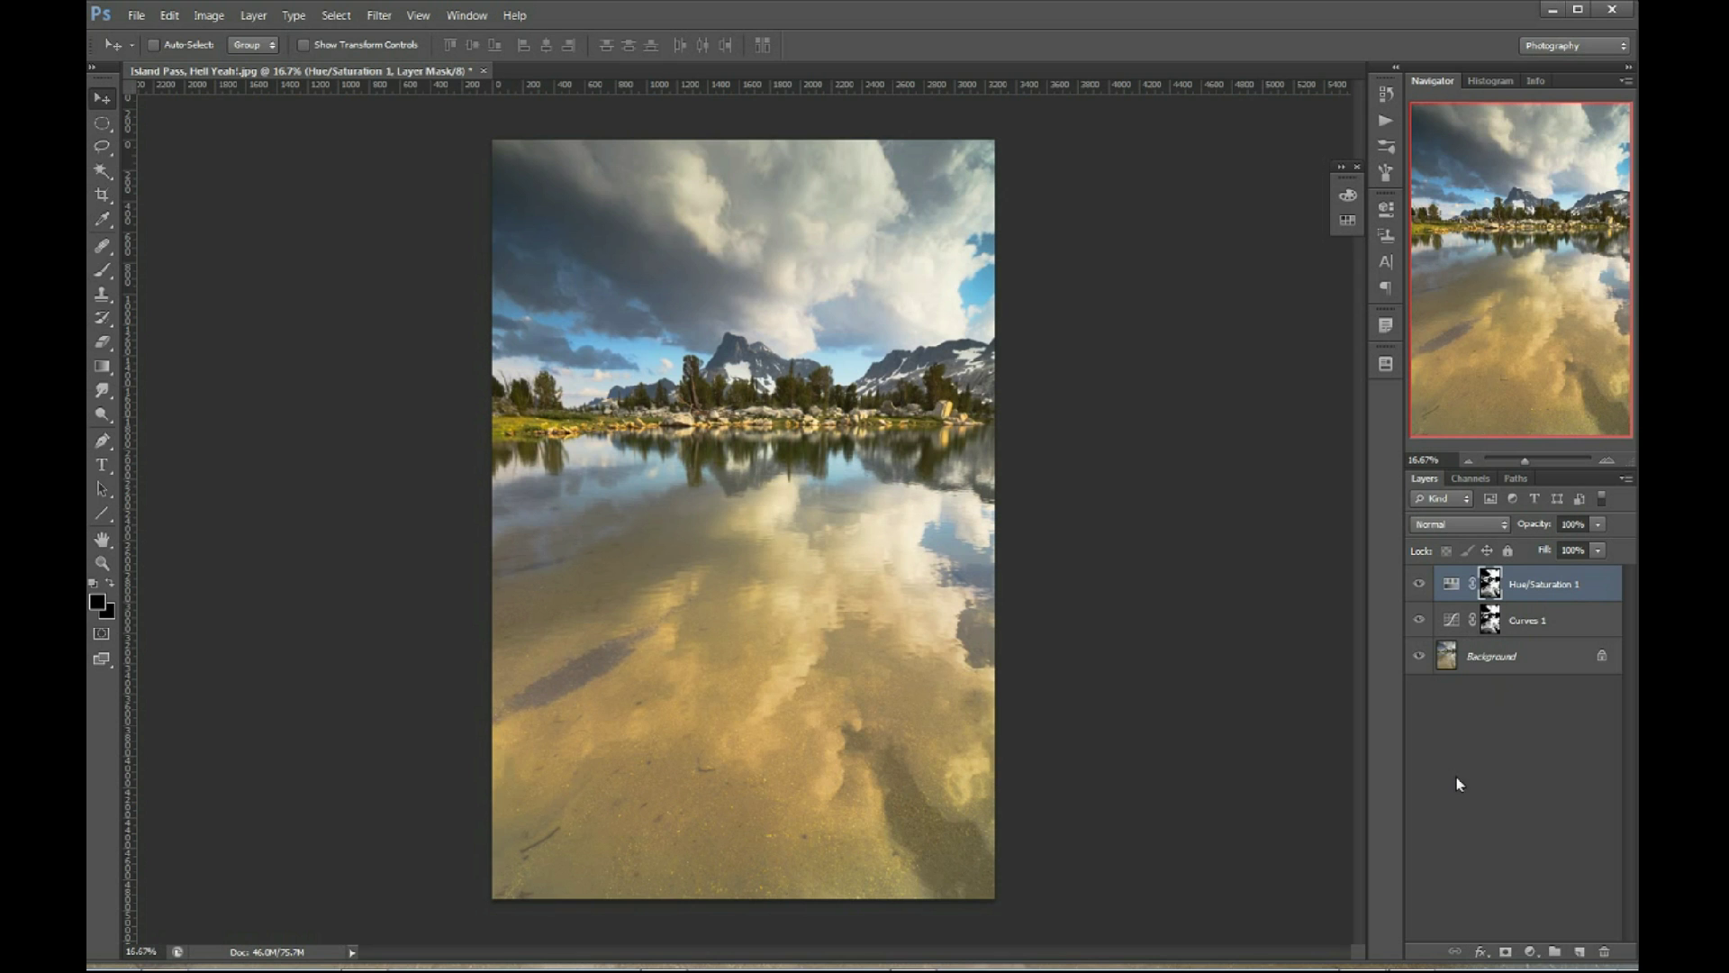
Toggle Hue/Saturation 1 off and on twice to compare the saturation boost.
left_click(1419, 584)
left_click(1419, 585)
left_click(1419, 586)
left_click(1419, 586)
With the Brush and default colours, paint black over the lower lake on the Hue/Saturation 1 mask.
left_click(1491, 585, "alt")
key("b")
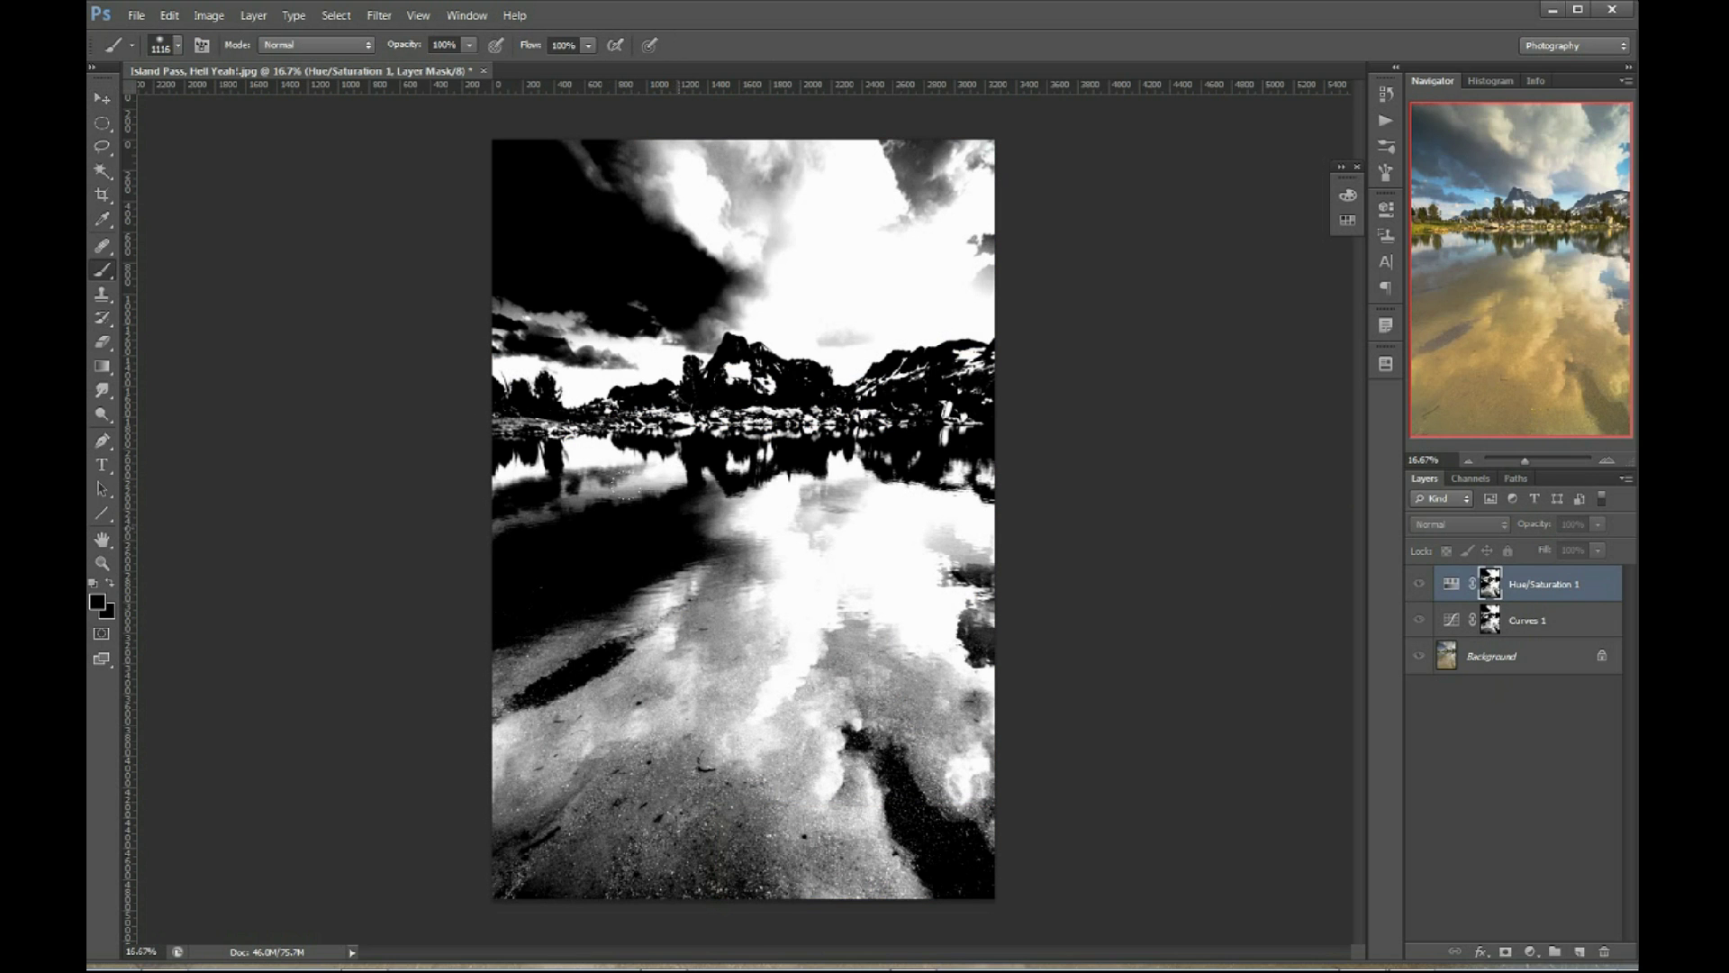
key("d")
key("x")
key("x")
mouse_move(510, 520)
left_mouse_down()
mouse_move(955, 558)
mouse_move(577, 657)
mouse_move(853, 618)
mouse_move(404, 772)
mouse_move(1066, 837)
mouse_move(336, 792)
left_mouse_up()
left_click(1488, 585, "alt")
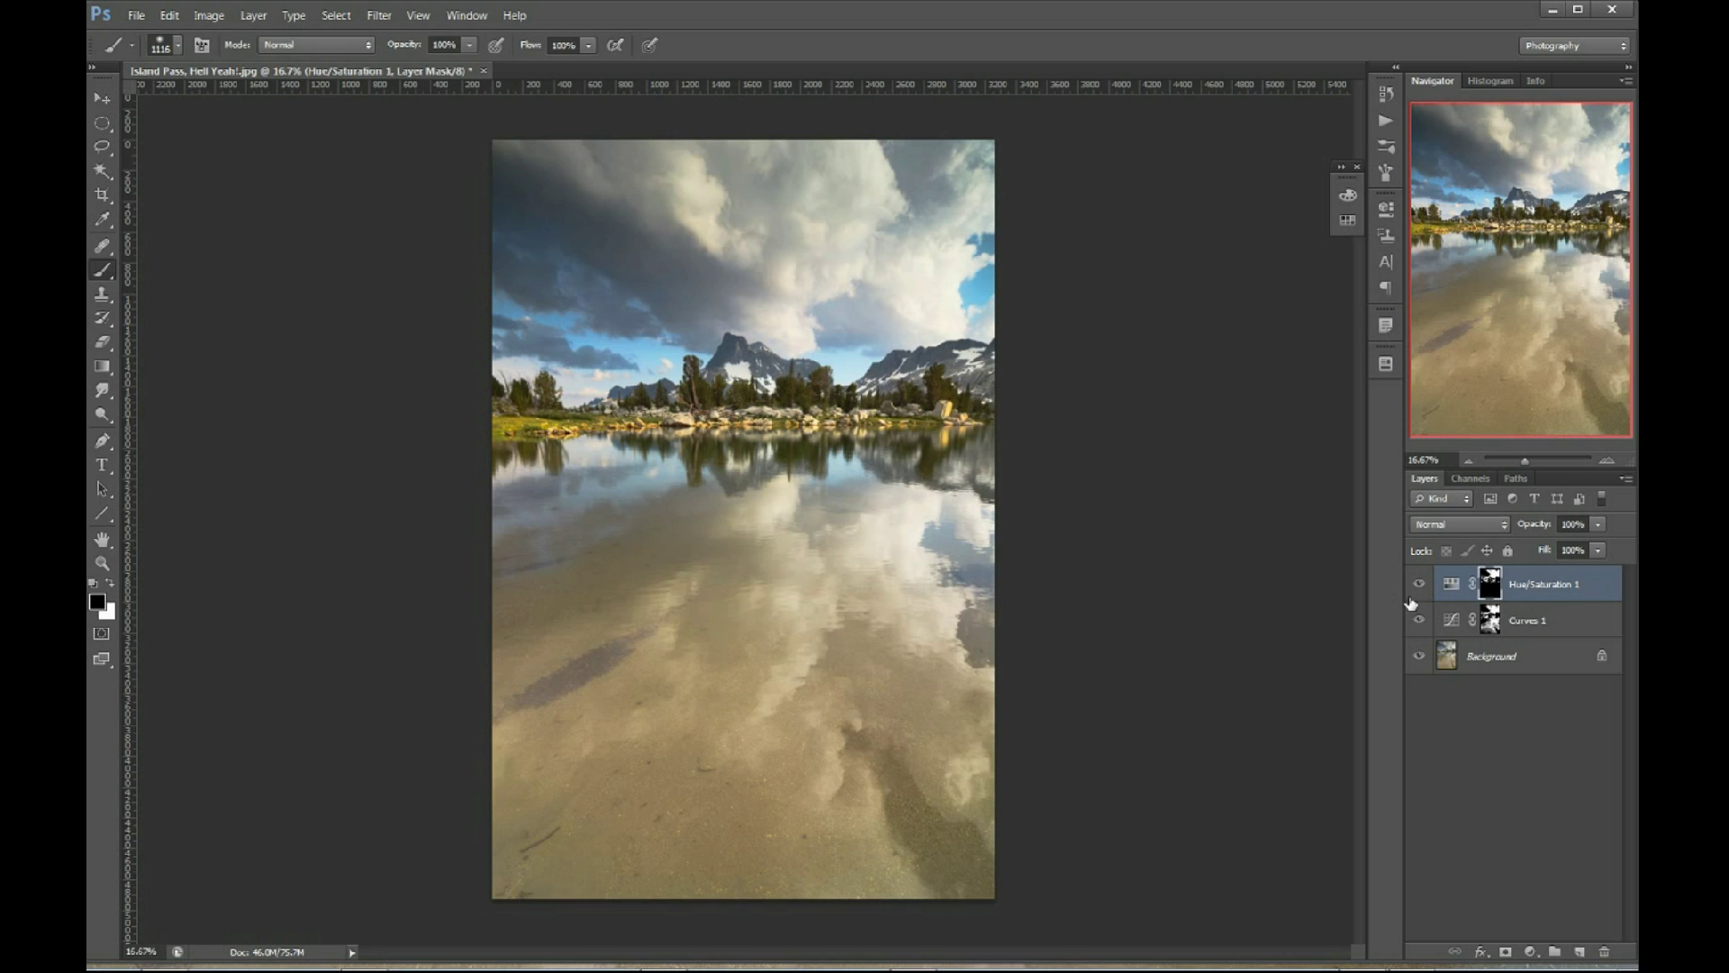
Paint white over the lower water so it receives the saturation boost, then view the mask.
key("x")
mouse_move(989, 800)
left_mouse_down()
mouse_move(525, 813)
mouse_move(820, 744)
mouse_move(798, 688)
mouse_move(810, 564)
left_mouse_up()
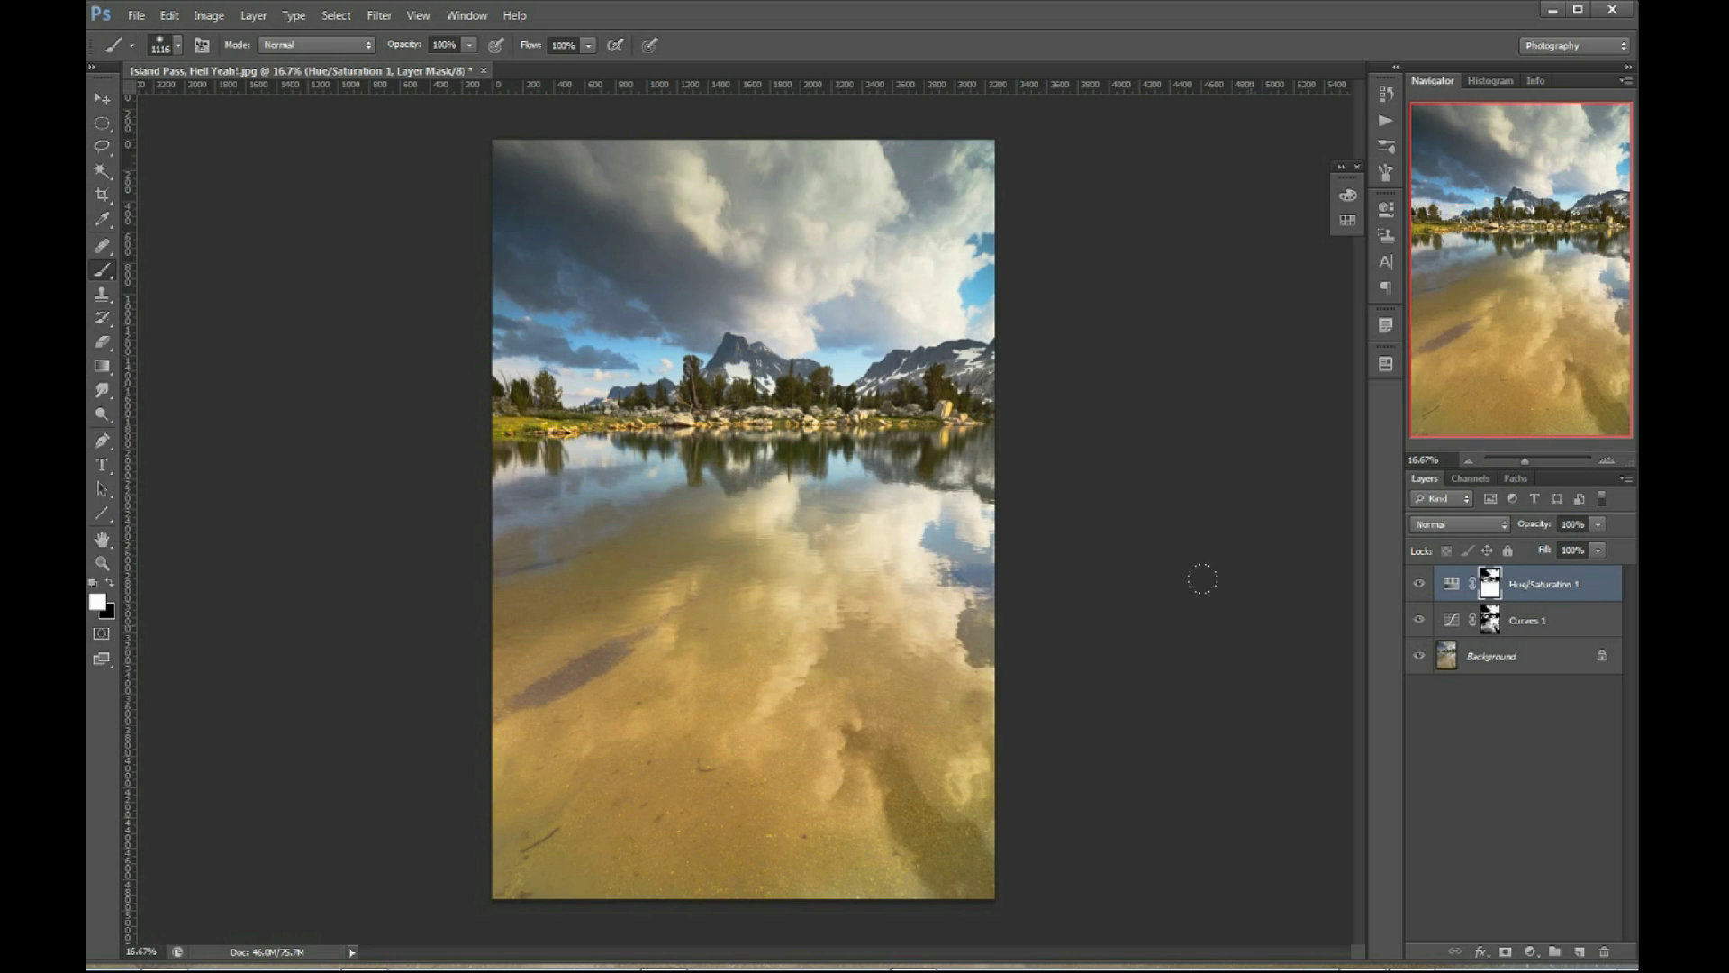
left_click(1491, 583, "alt")
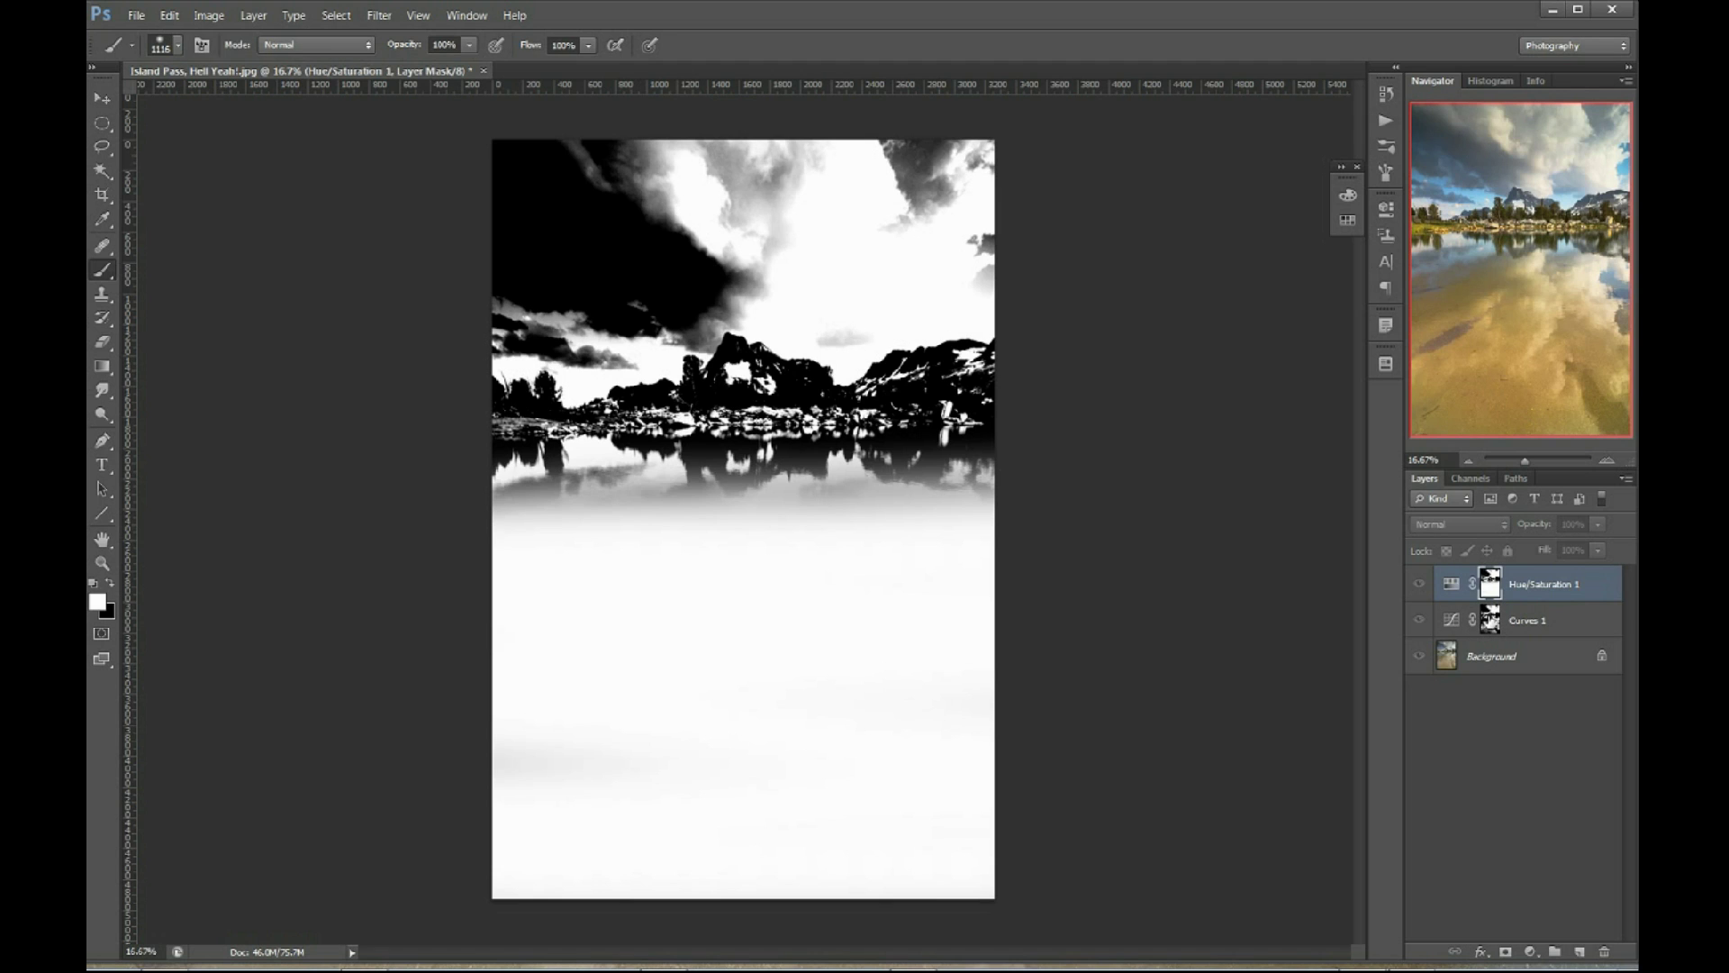
Recopy the Curves 1 mask over the painted Hue/Saturation 1 mask, then compare with the layer hidden and shown.
left_click_drag(1491, 621, 1491, 595)
left_click(803, 370)
key("x")
key("backslash")
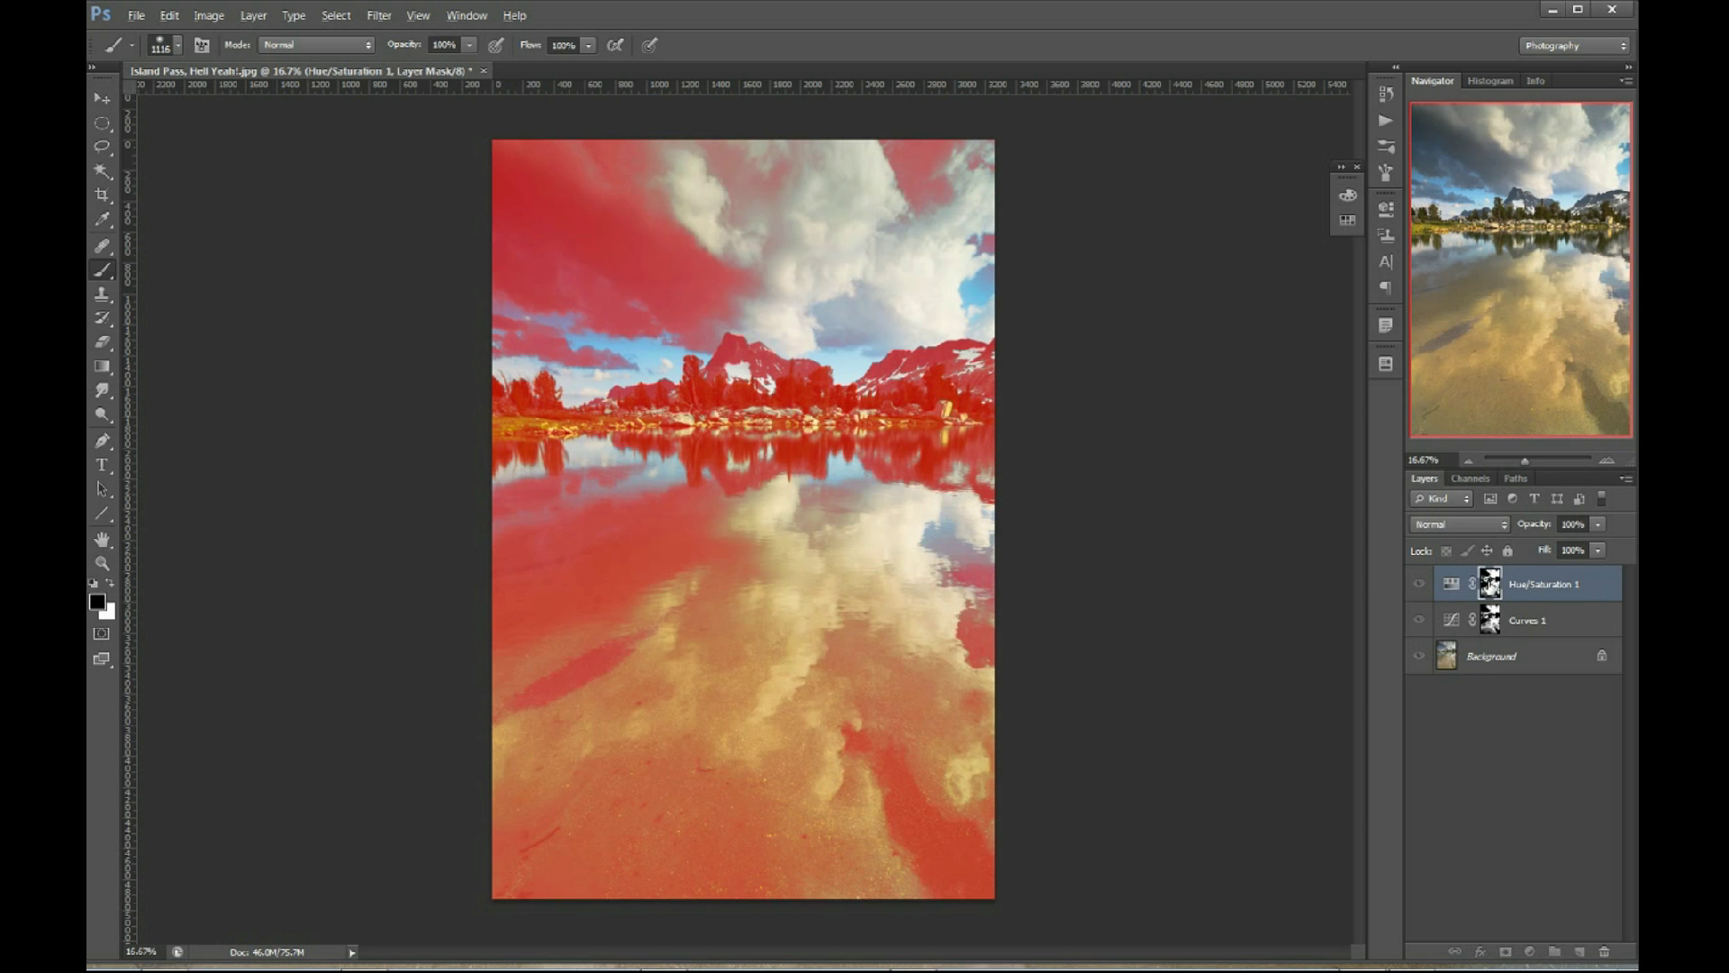
key("x")
key("backslash")
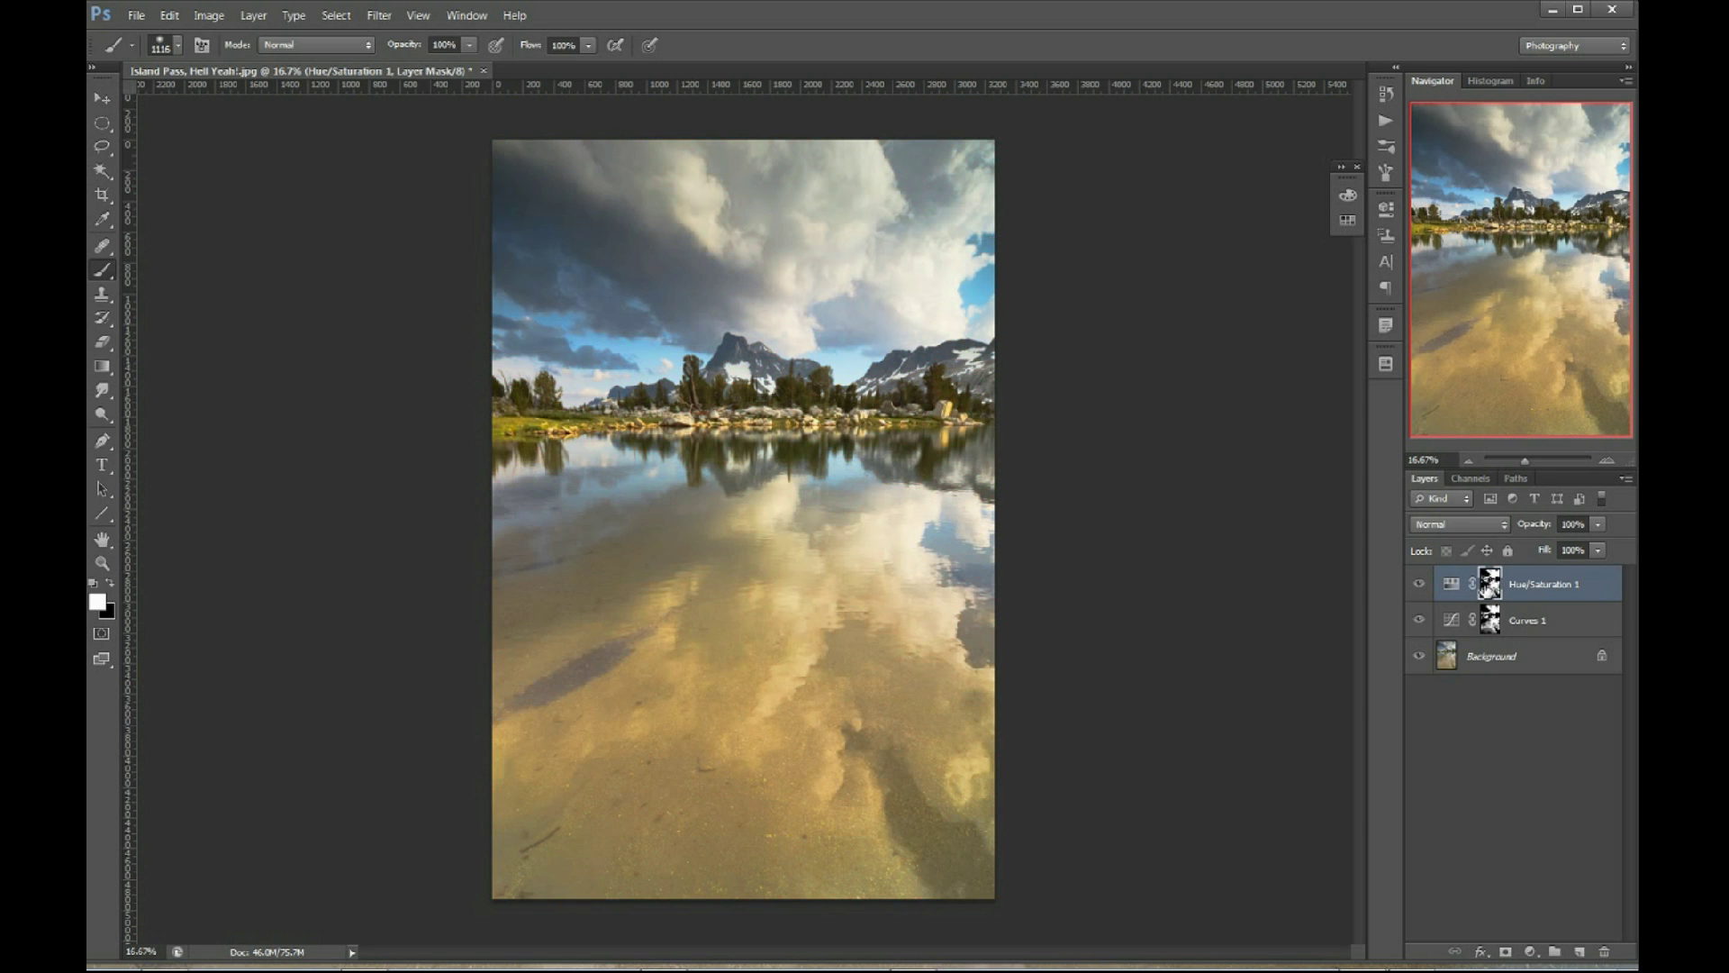
left_click(1420, 586)
left_click(1418, 587)
Group Hue/Saturation 1 into Group 1 via Layer > Group Layers and give Group 1 a white mask.
left_click(253, 16)
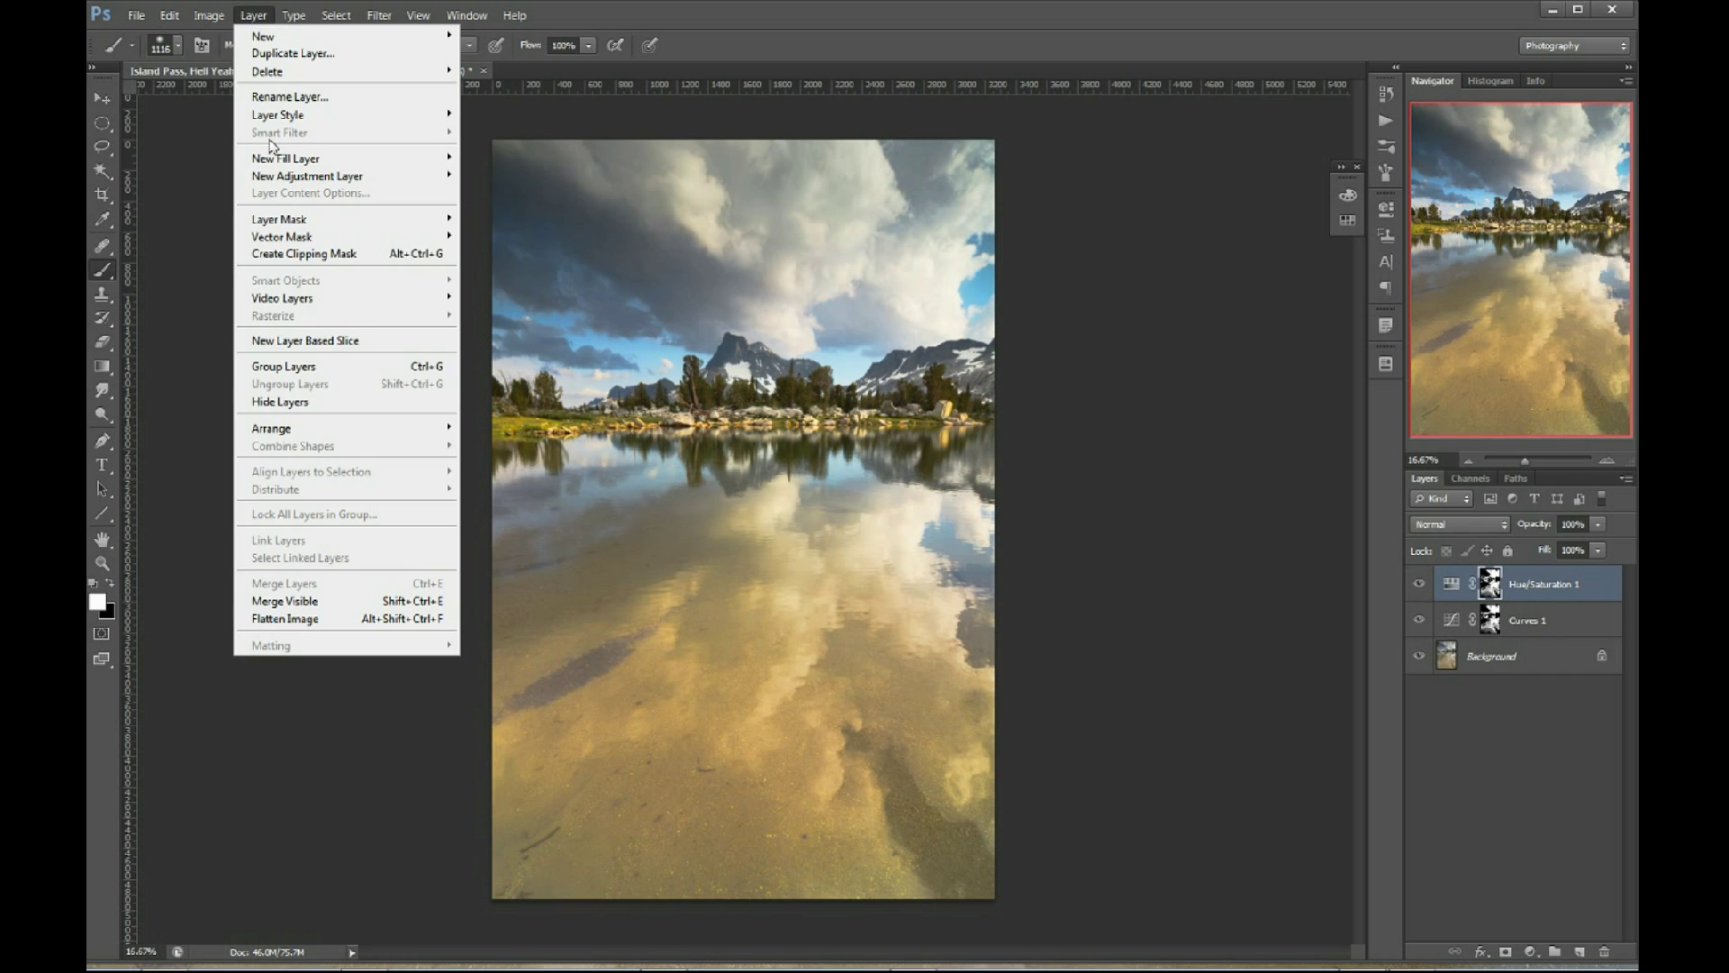
left_click(330, 367)
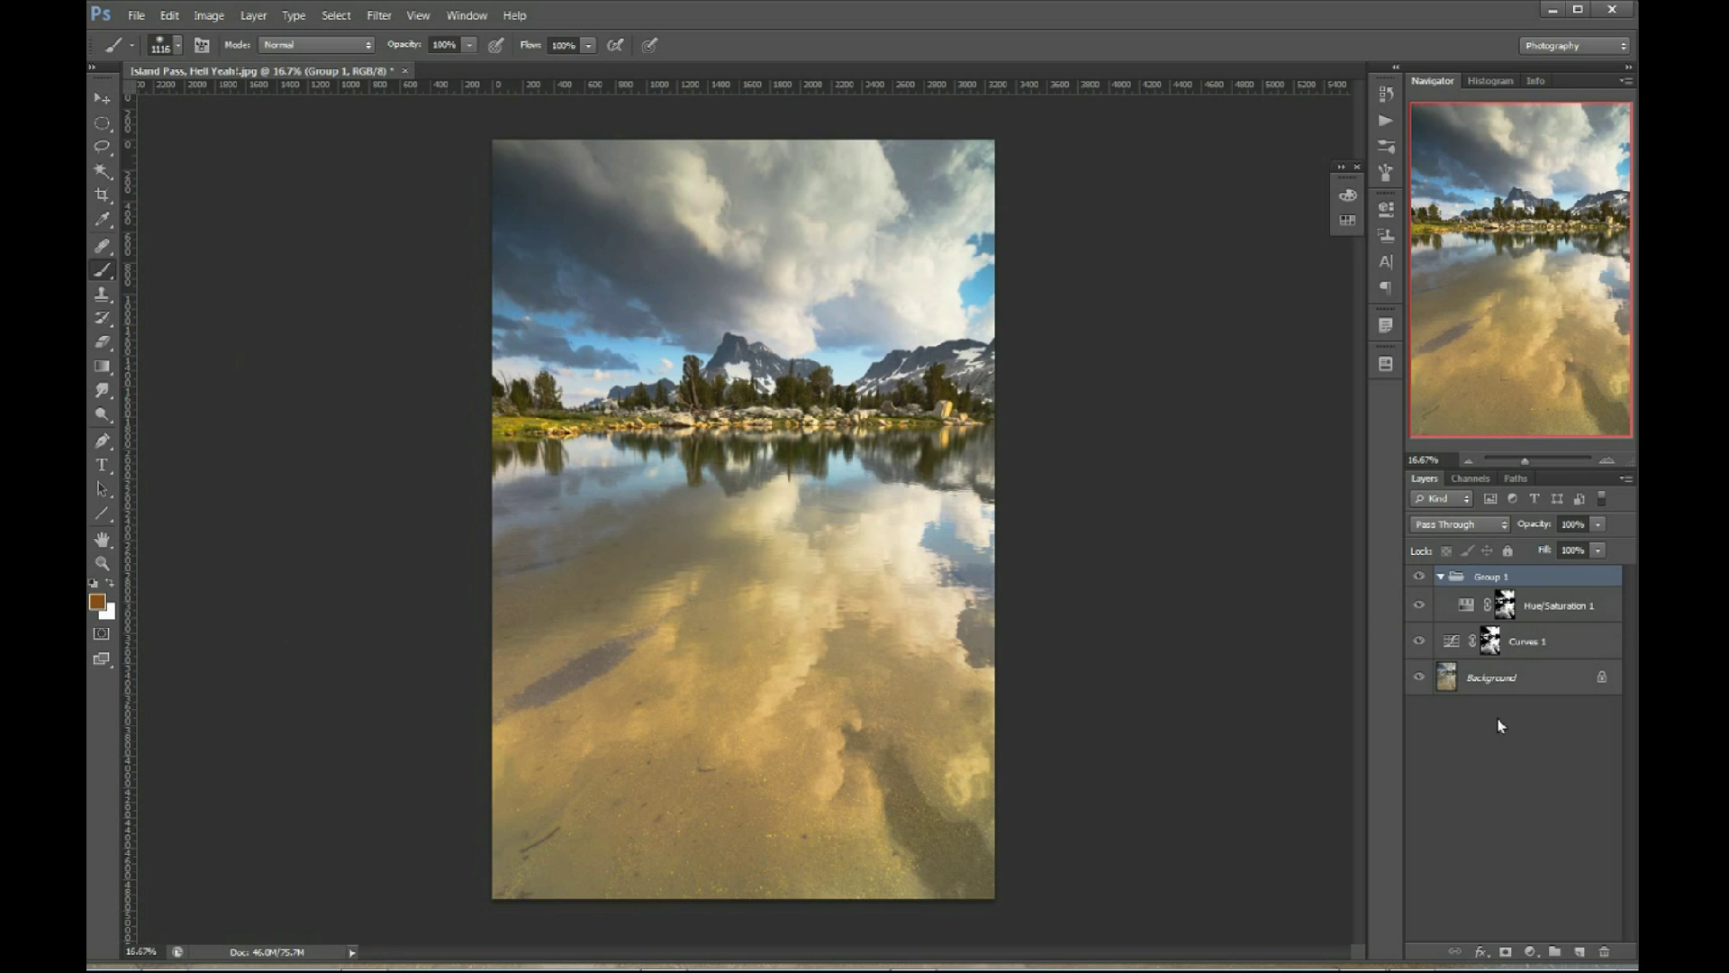
left_click(1556, 610)
left_click(1555, 580)
left_click(1505, 951)
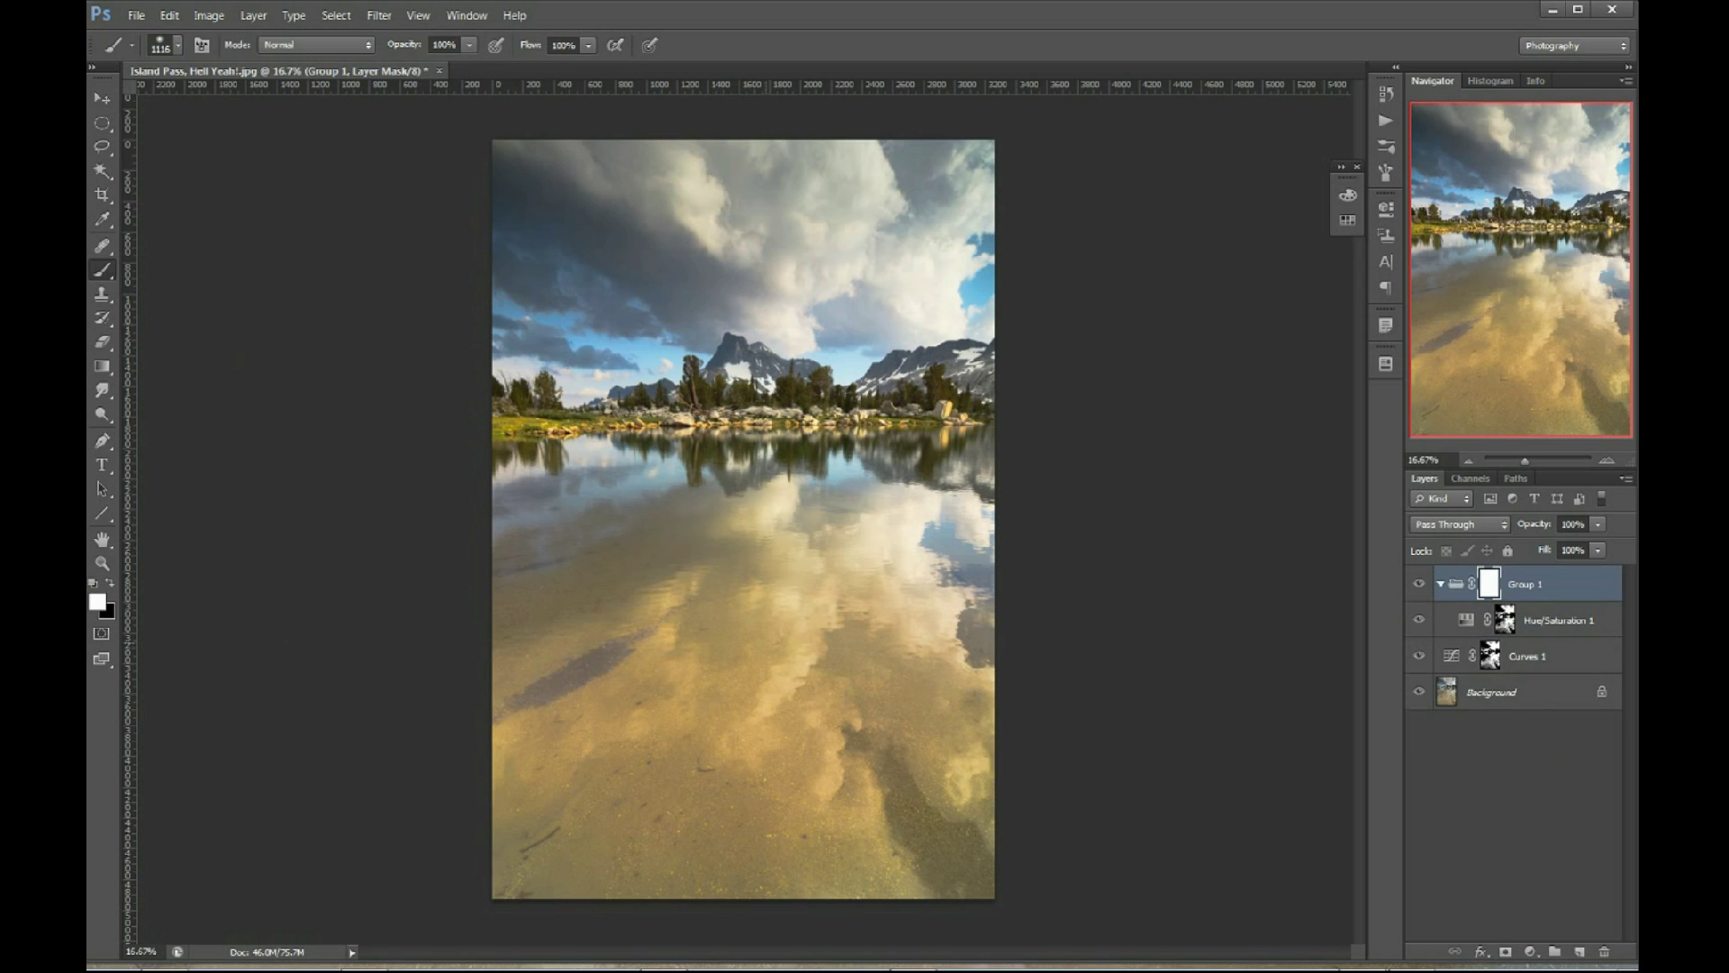
key("x")
Paint black over the lower half of Group 1's mask and inspect both masks.
left_click_drag(729, 751, 1144, 577)
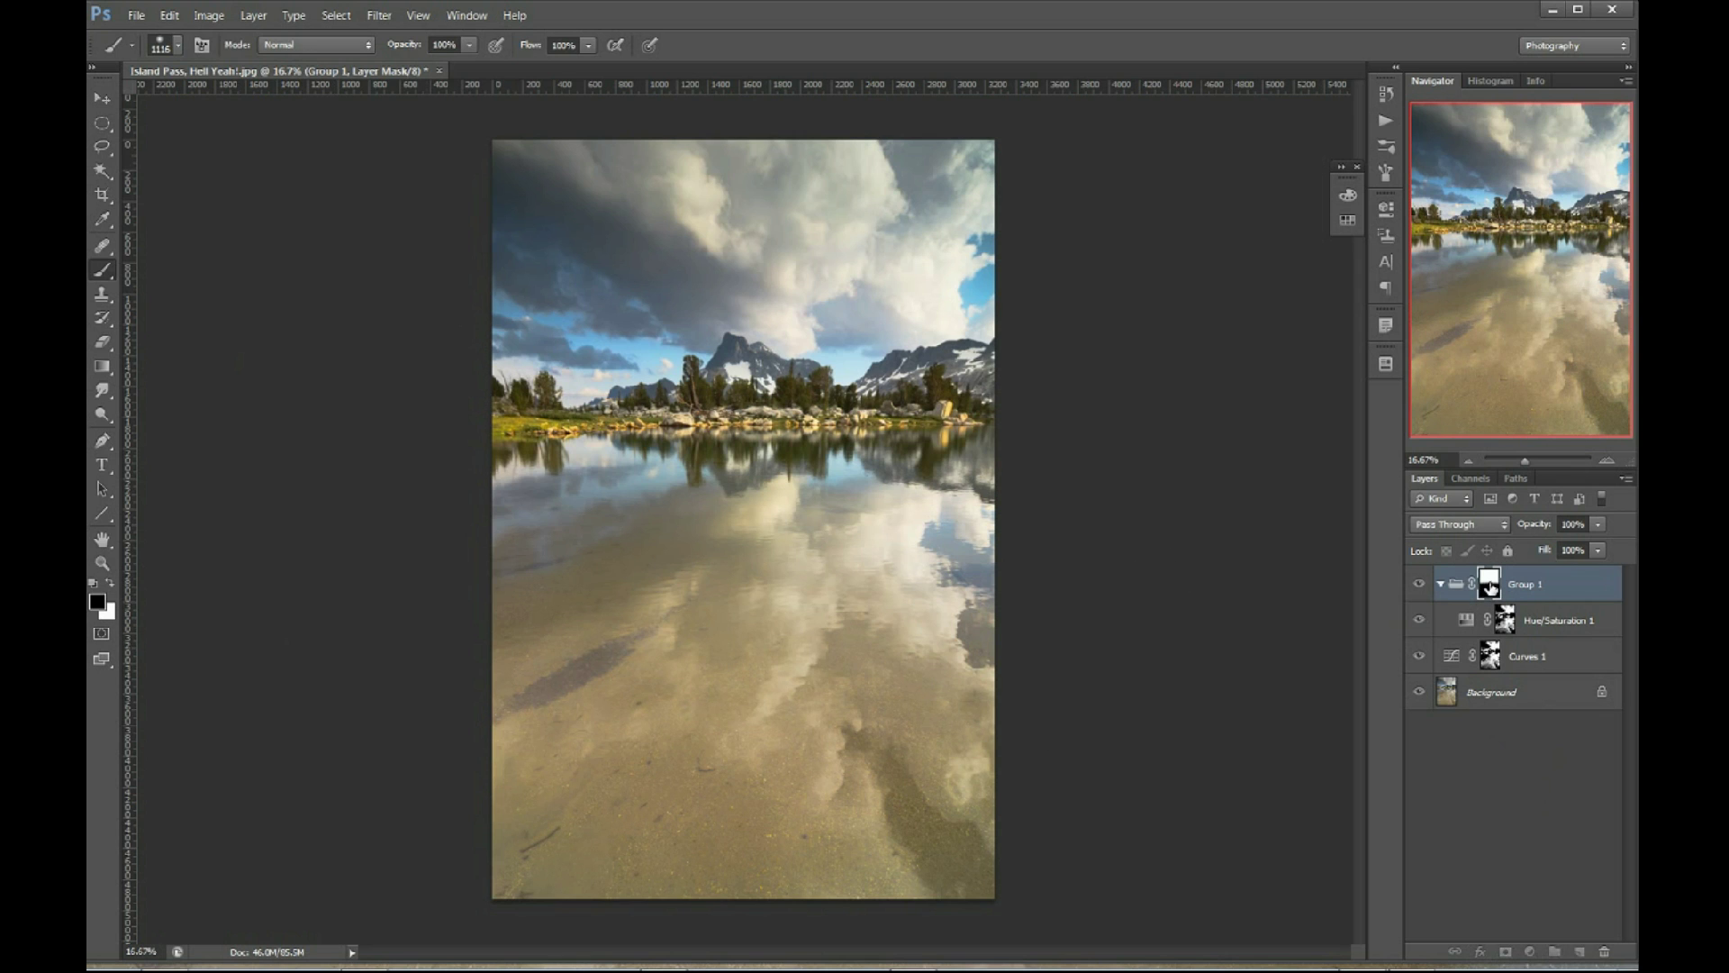
left_click(1489, 587, "alt")
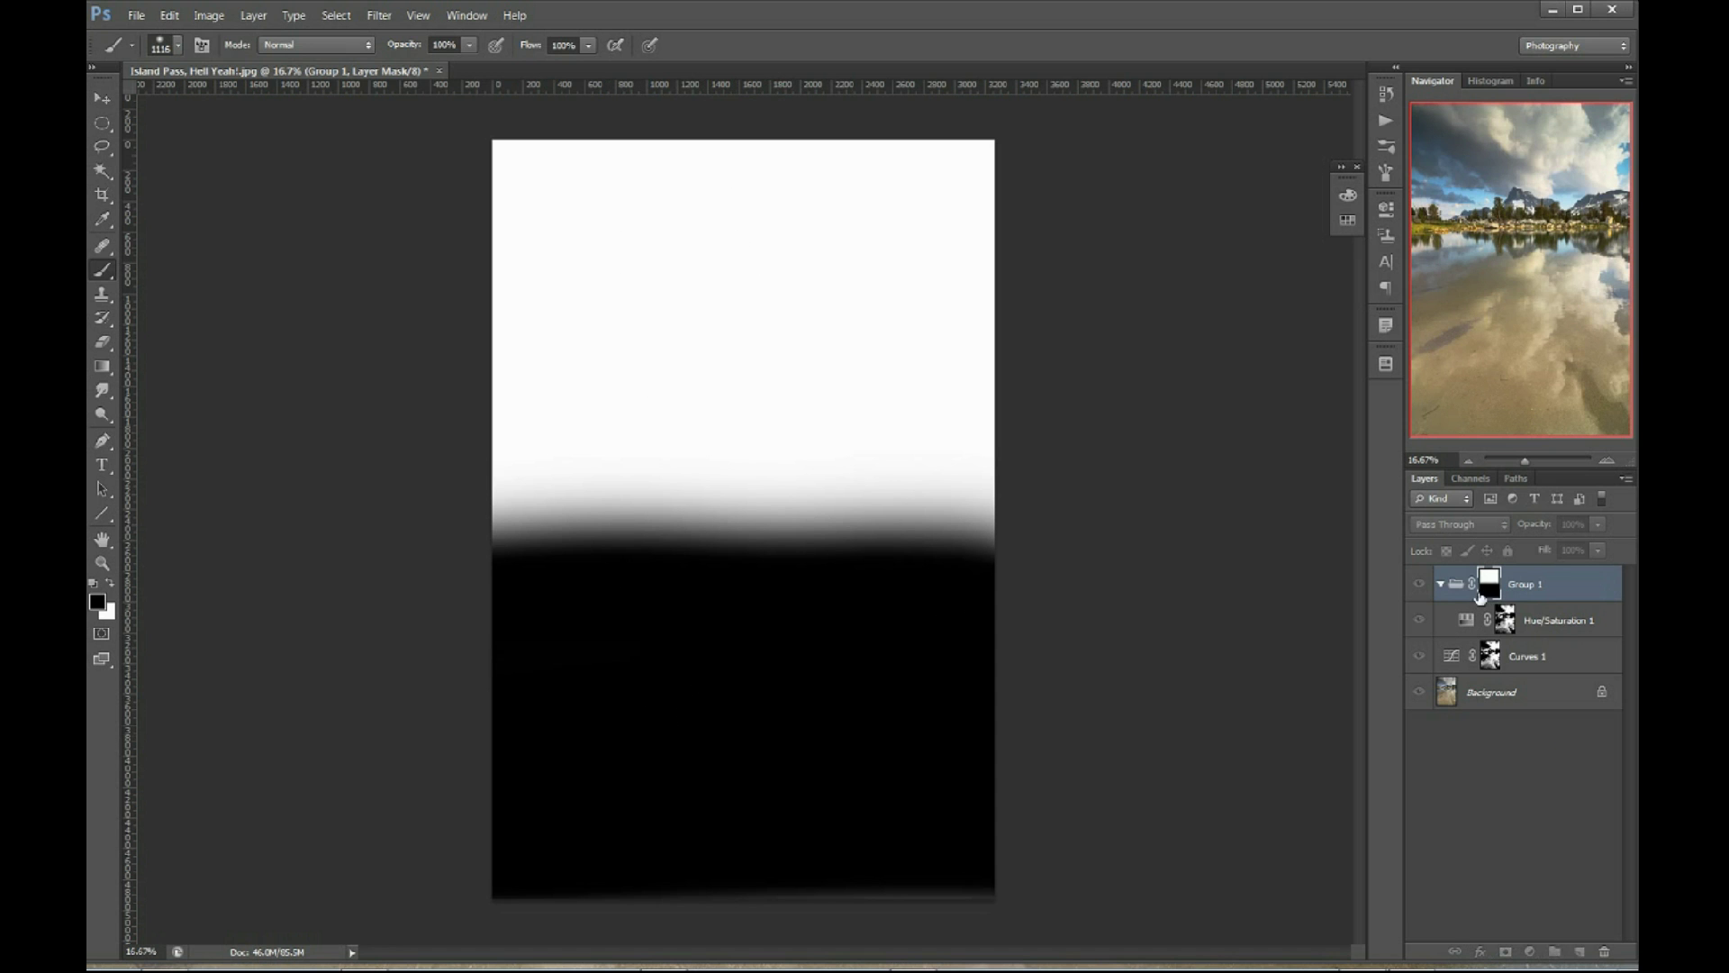
left_click(1489, 584, "alt")
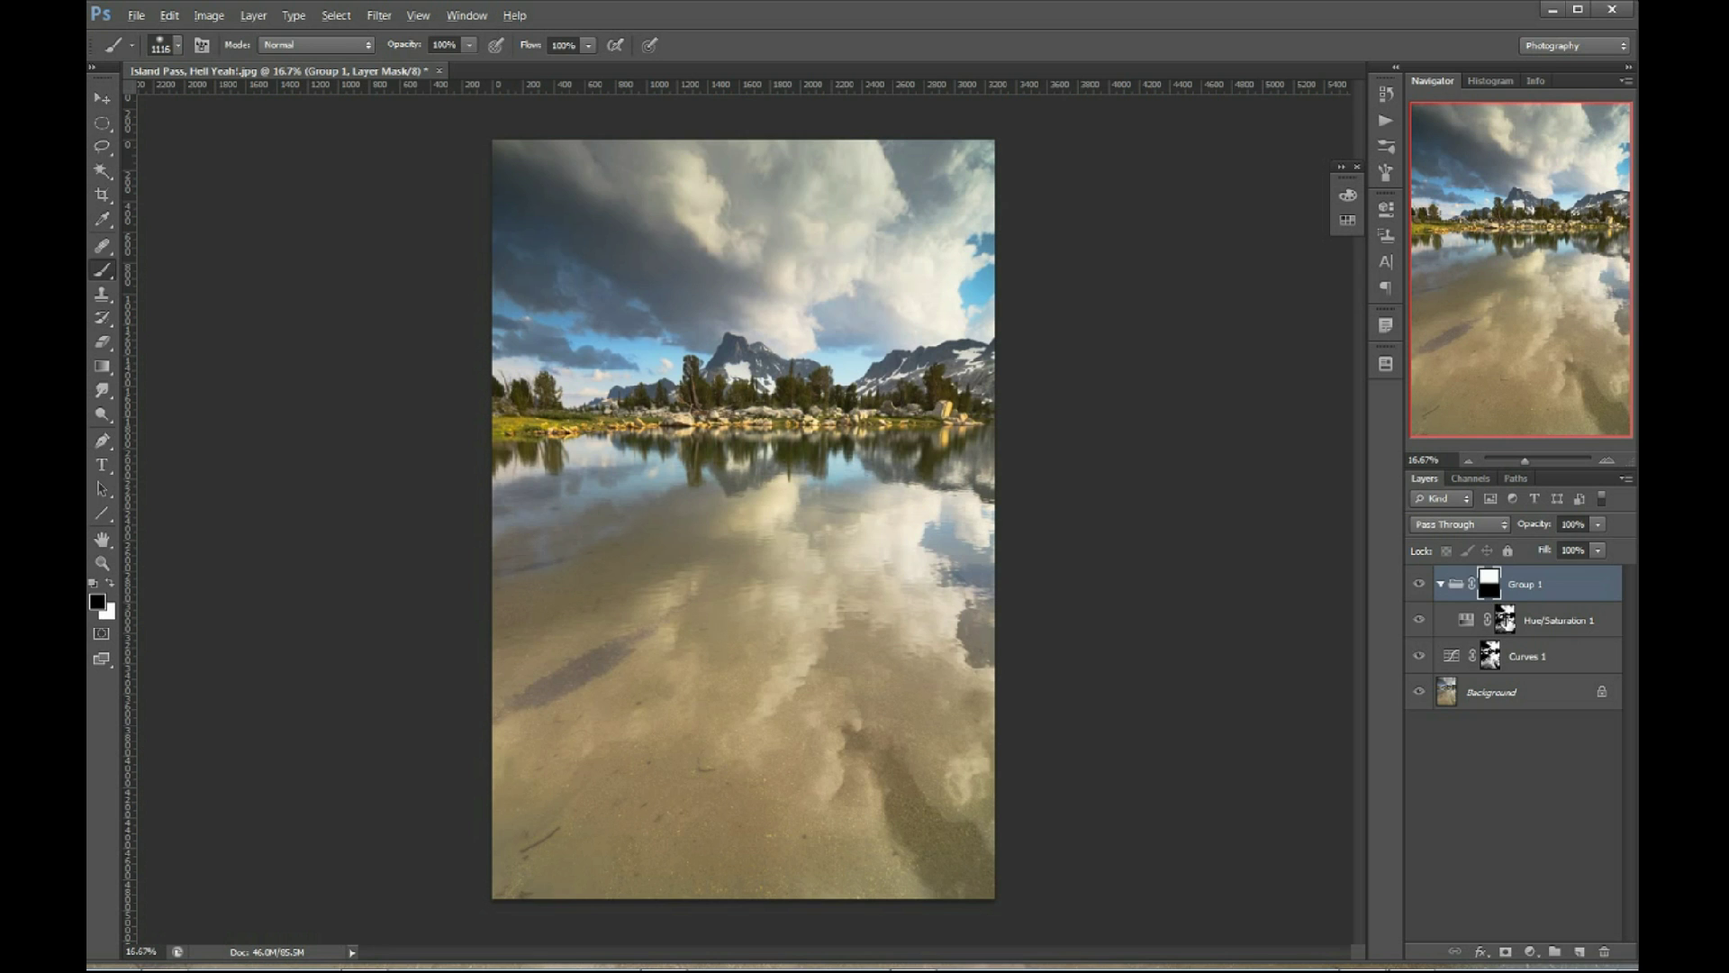
left_click(1505, 621, "alt")
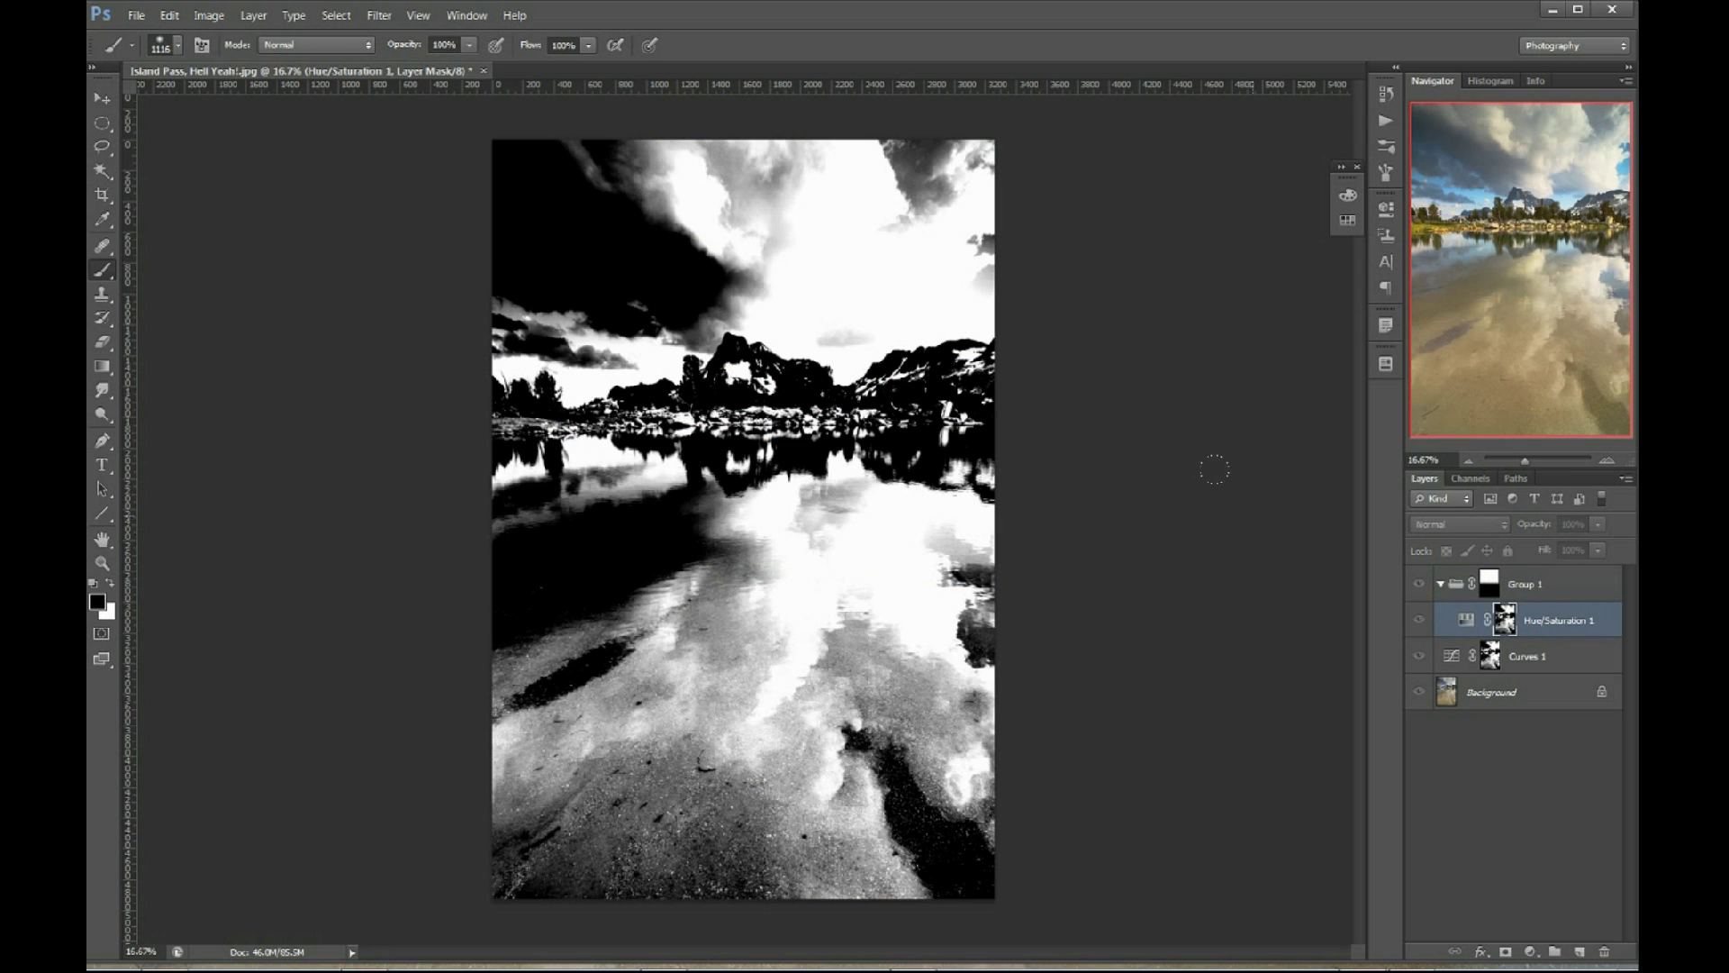
left_click(1505, 622, "alt")
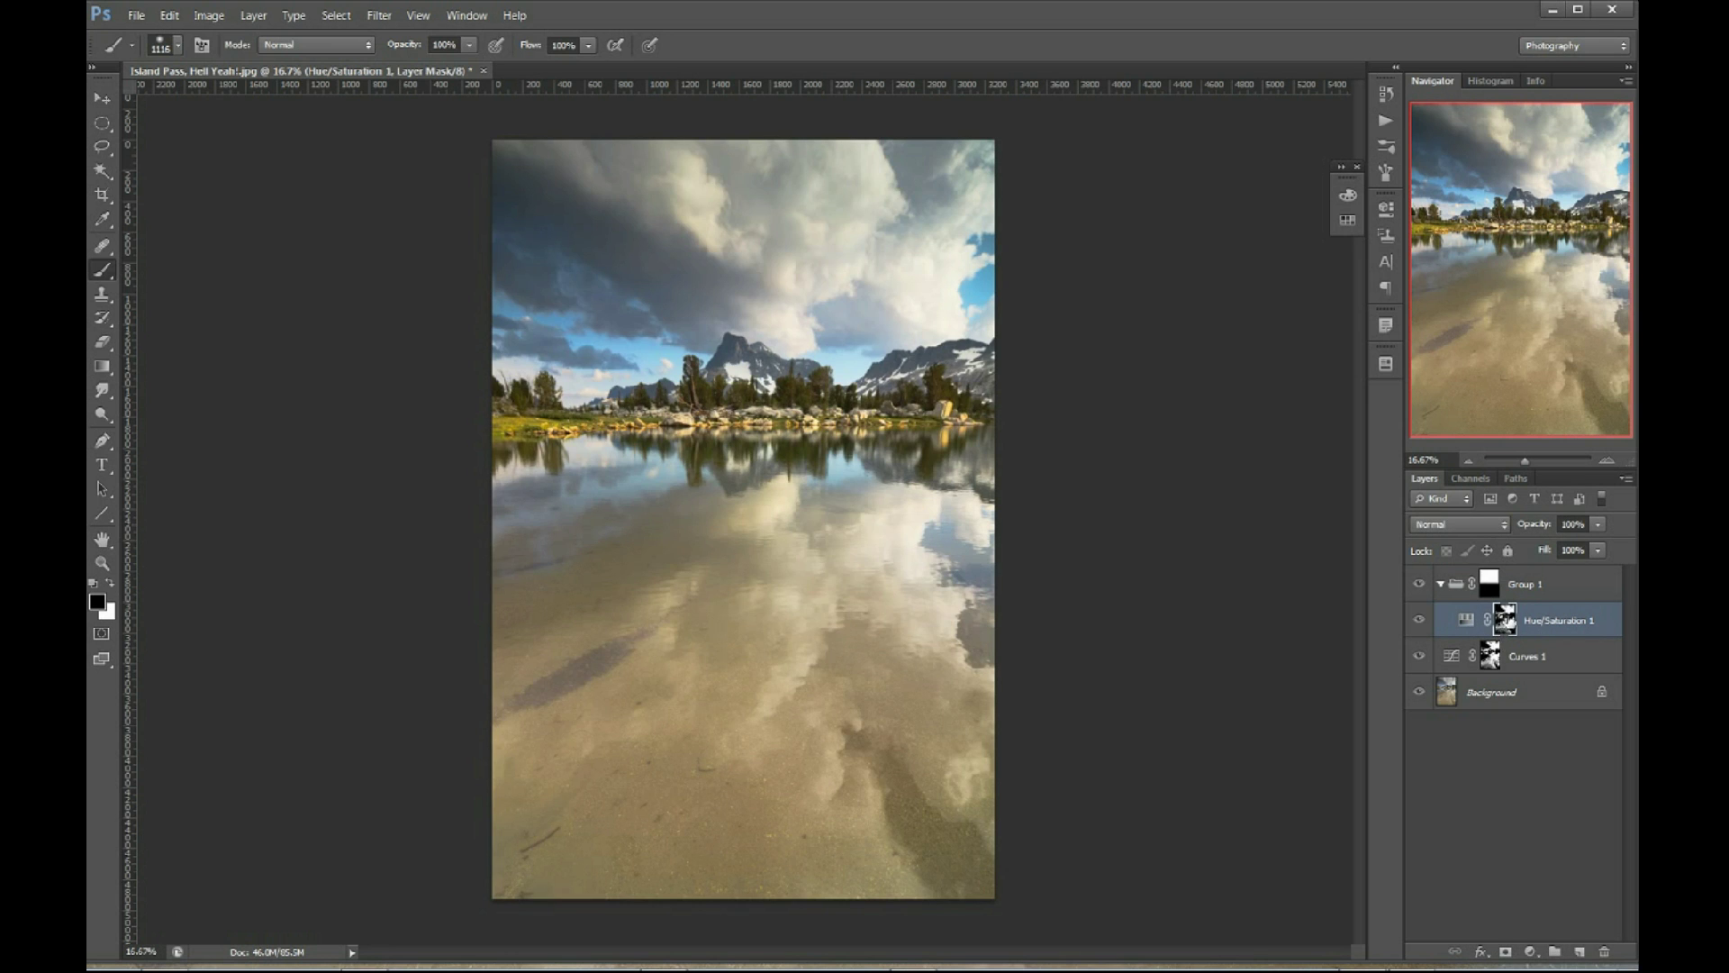
Paint white at 50% opacity back over the lower water on Group 1's mask.
left_click(1488, 593)
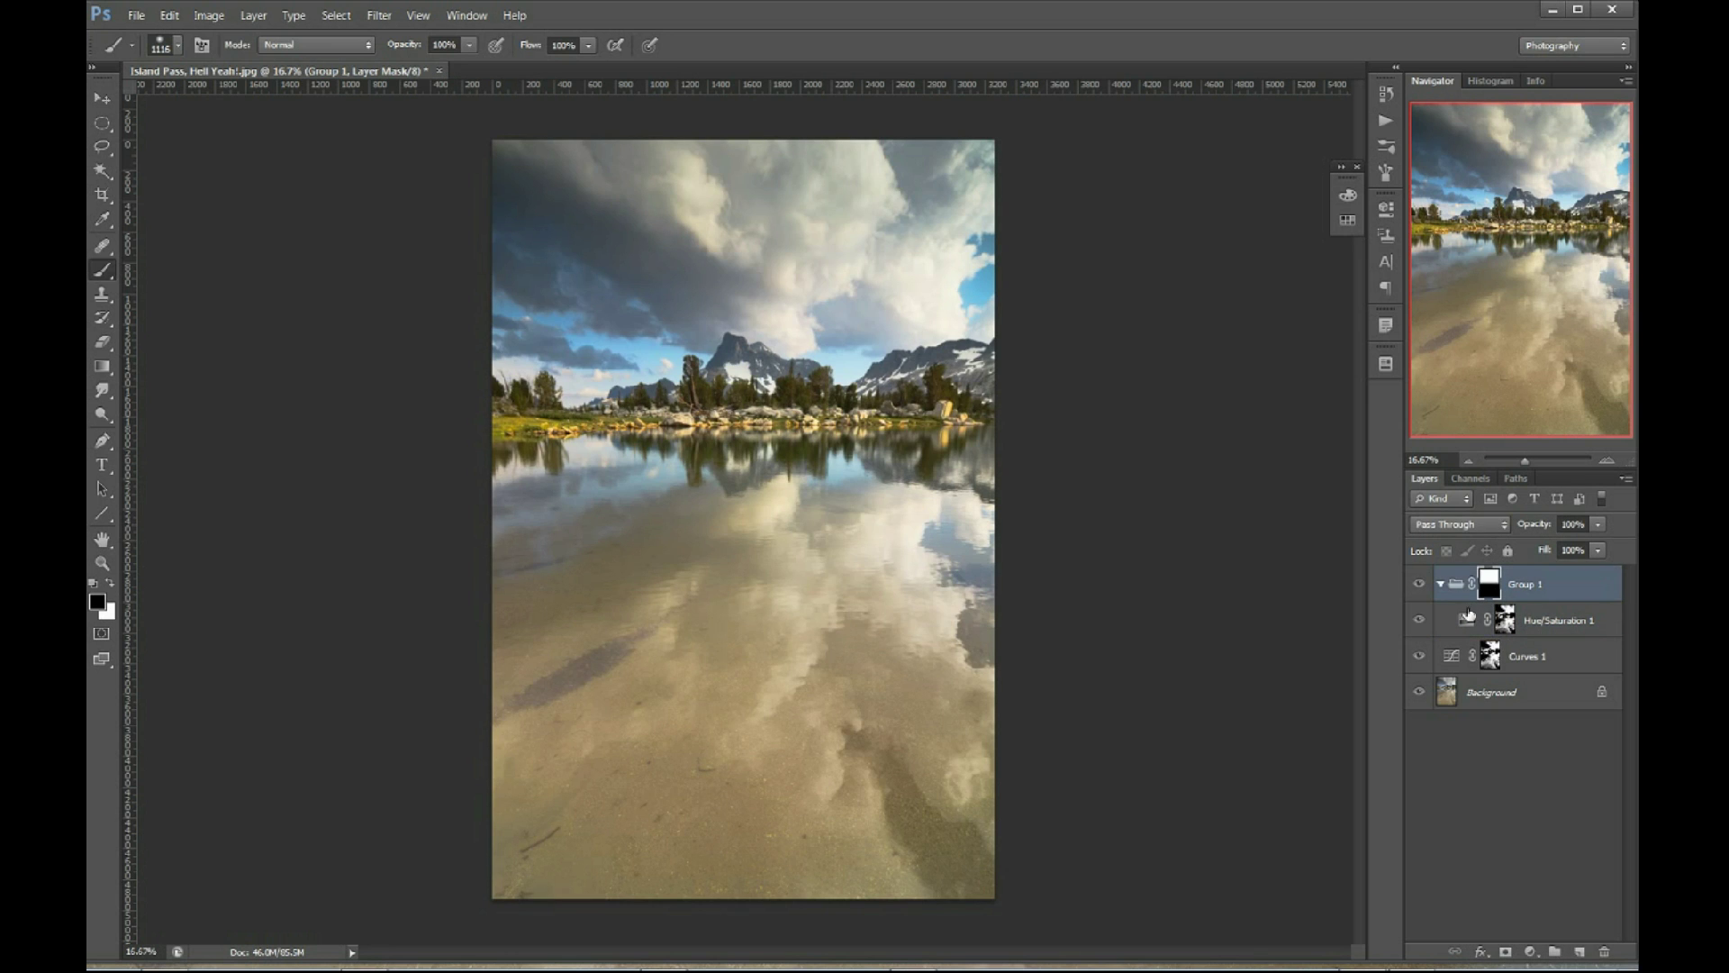
key("x")
key("5")
left_click(1503, 621, "alt")
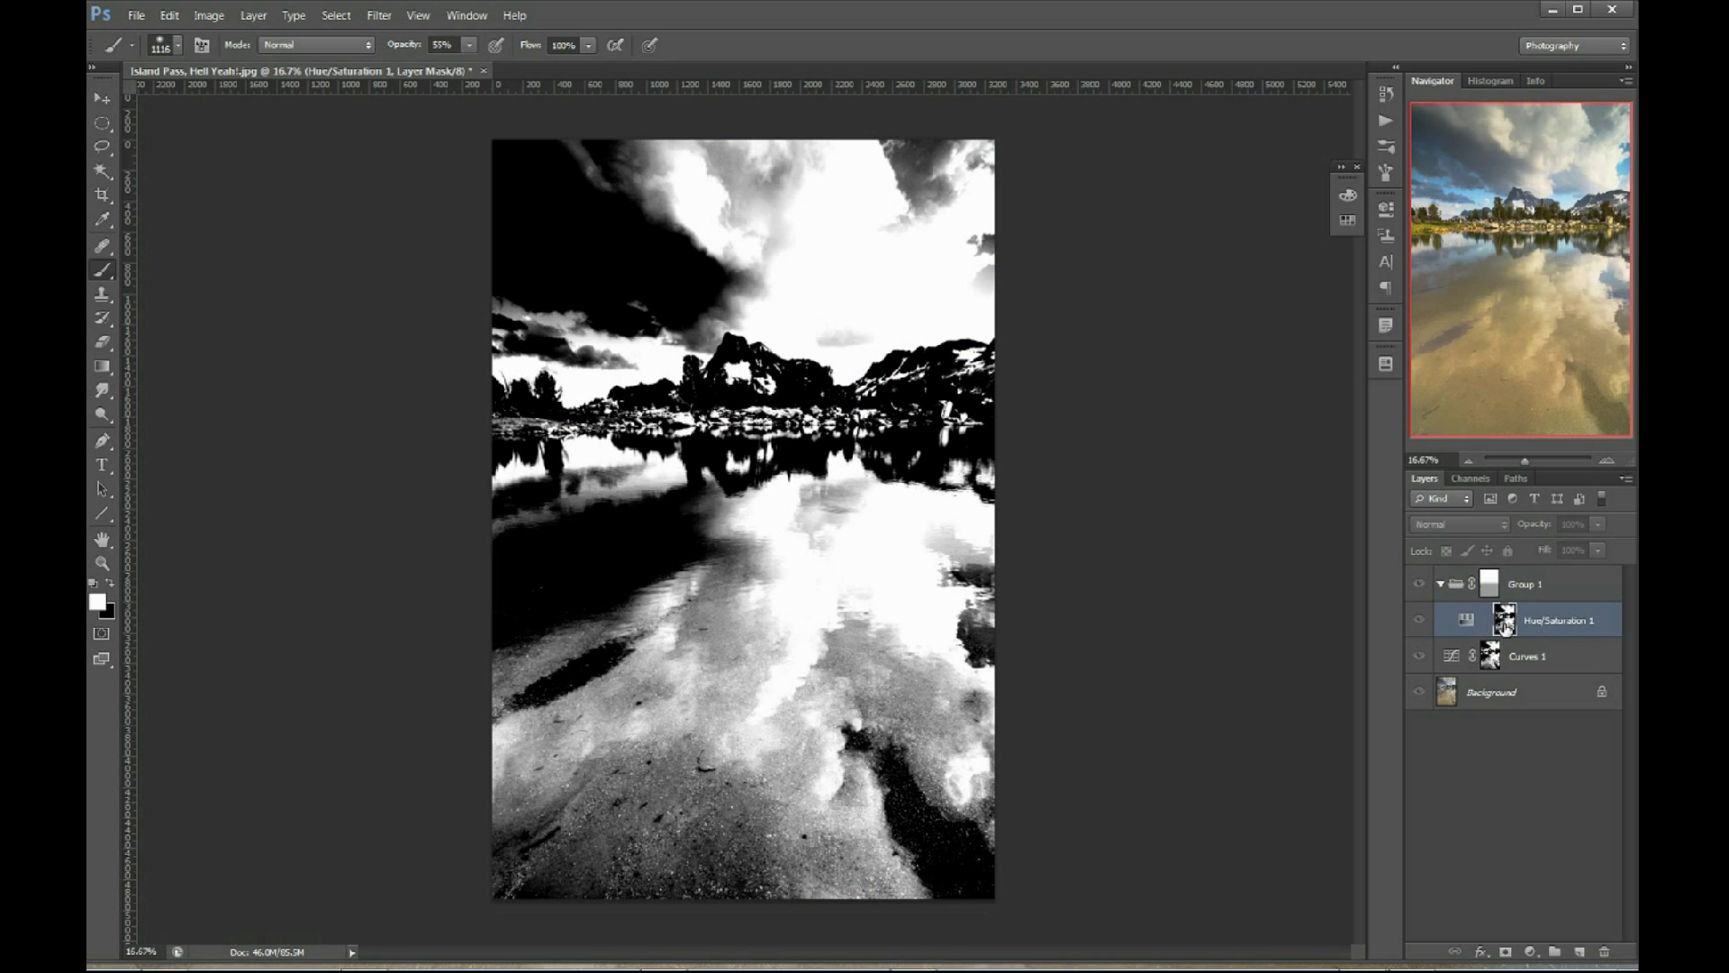
left_click(1488, 621, "alt")
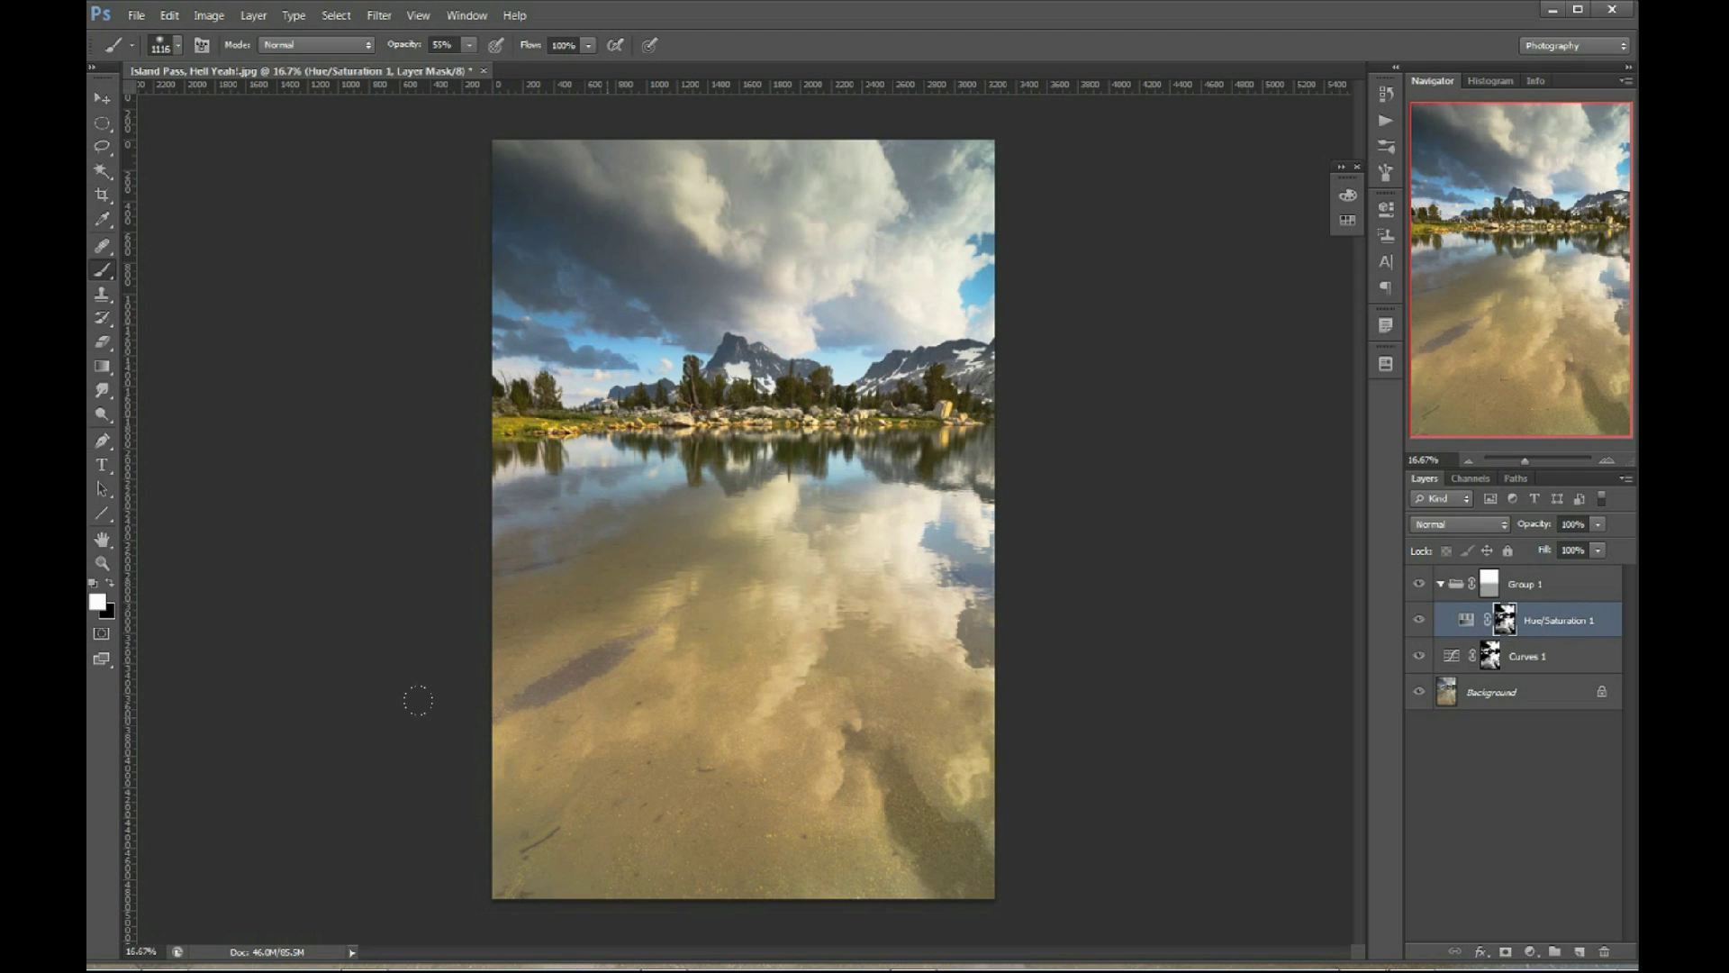
left_click_drag(898, 774, 739, 599)
left_click(1487, 587)
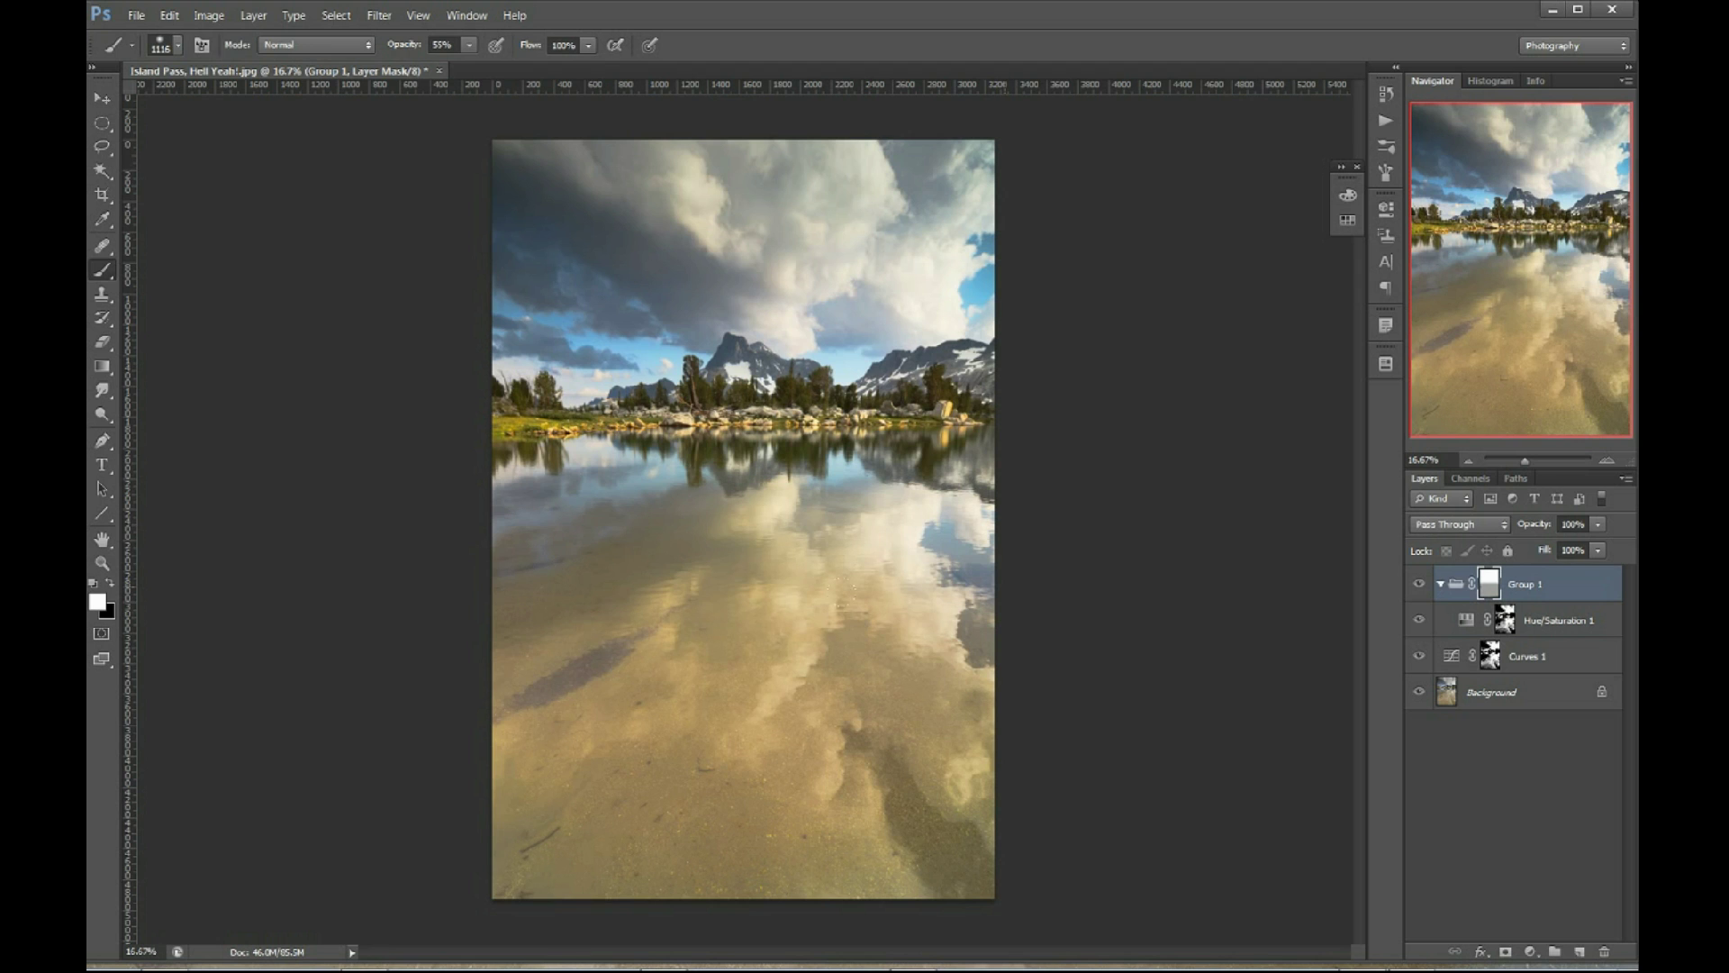
mouse_move(576, 803)
left_mouse_down()
mouse_move(986, 824)
mouse_move(982, 644)
left_mouse_up()
Brush two black strokes across the lower lake reflection on Group 1's mask.
key("x")
left_click_drag(755, 578, 777, 639)
left_click_drag(494, 657, 820, 729)
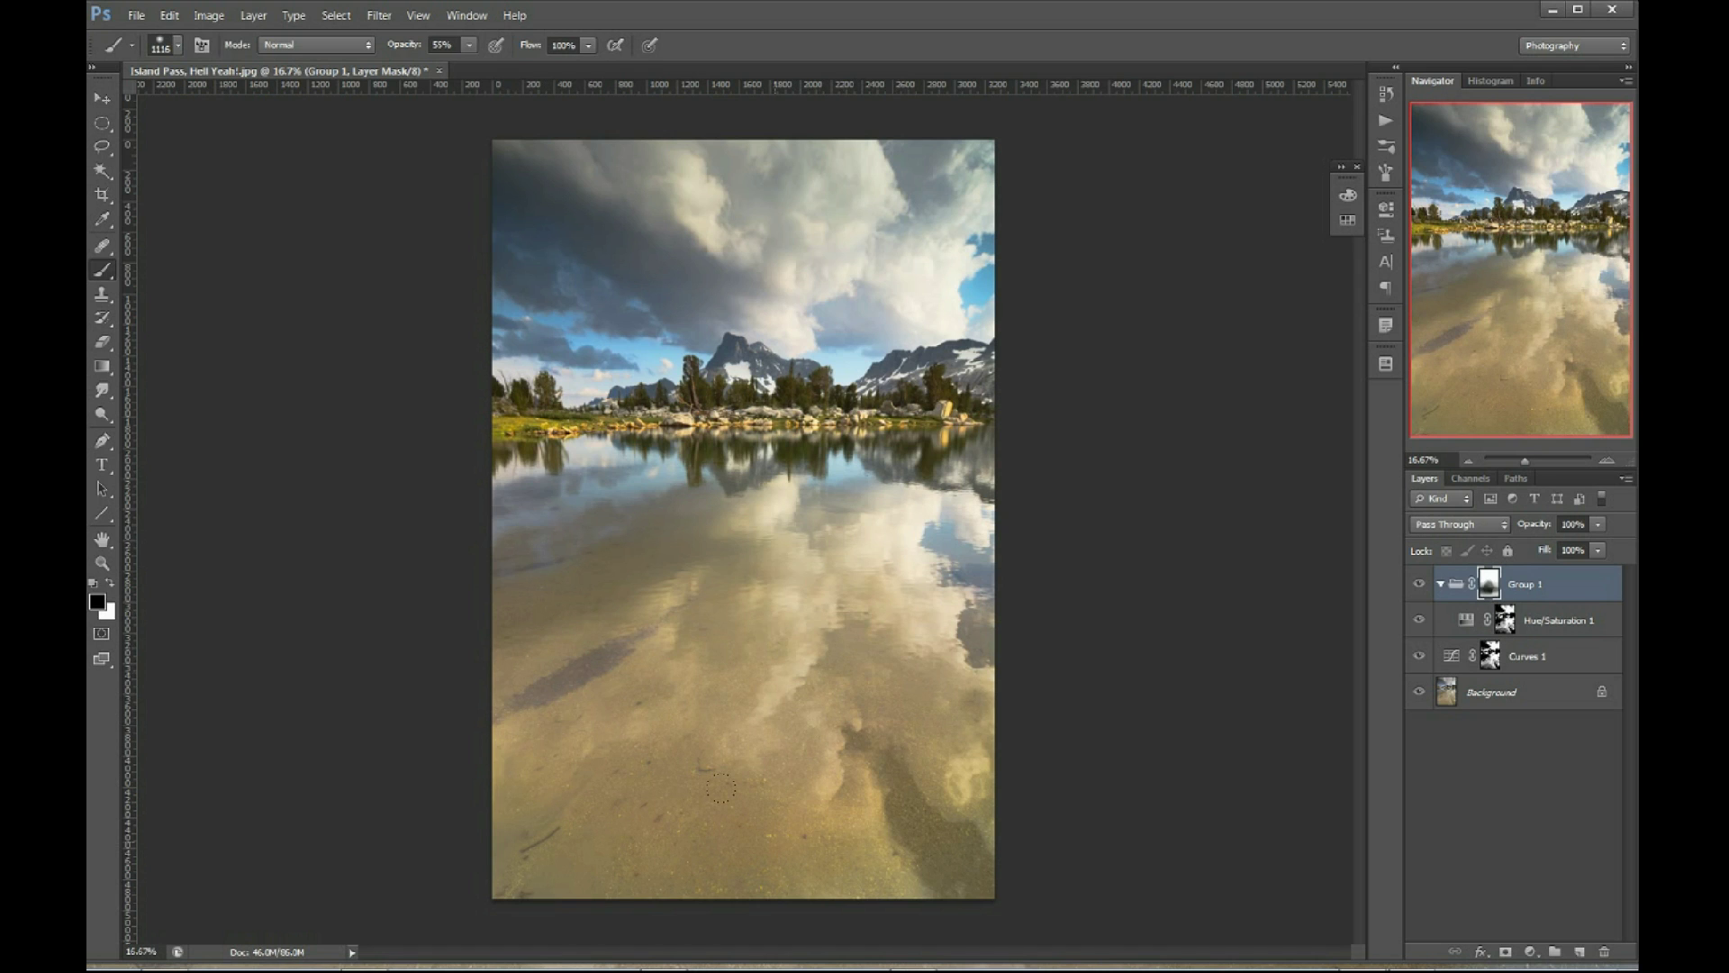